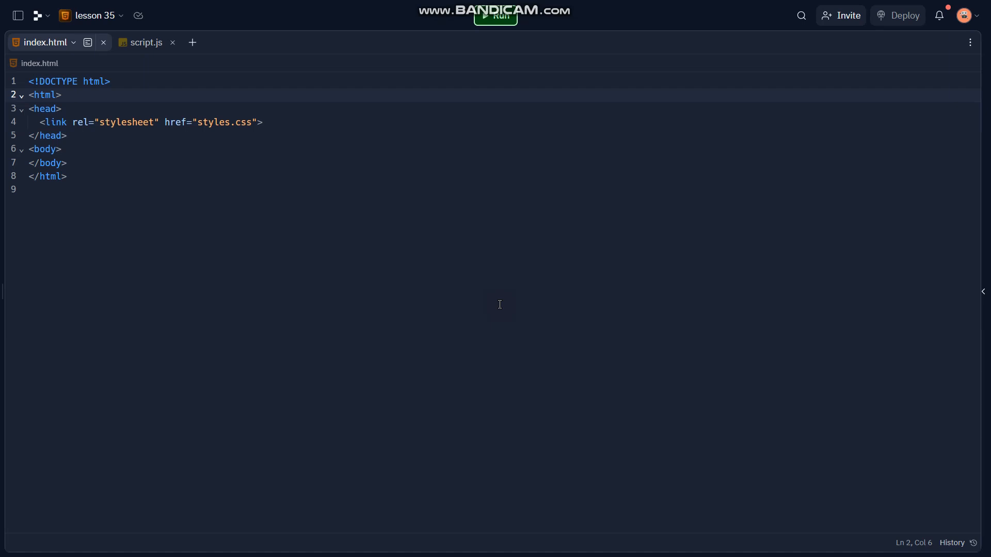
Step: Inside the body, add a container div with an <h1>Quiz Game</h1> heading
{"action": "left_click", "coordinate": [282, 124]}
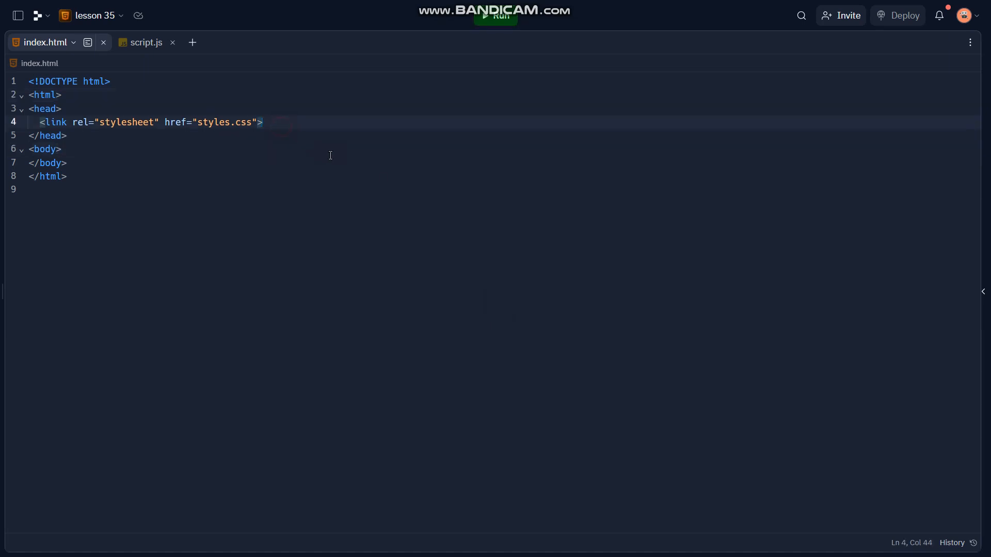
{"action": "key", "text": "Down"}
{"action": "key", "text": "Down"}
{"action": "key", "text": "Return"}
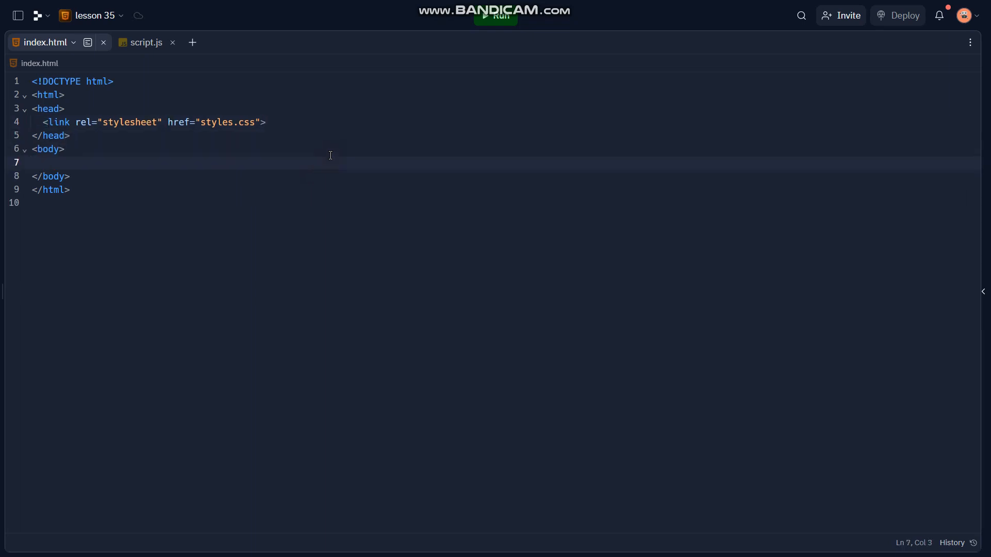
{"action": "type", "text": "div"}
{"action": "key", "text": "Tab"}
{"action": "key", "text": "Return"}
{"action": "type", "text": "<h1>"}
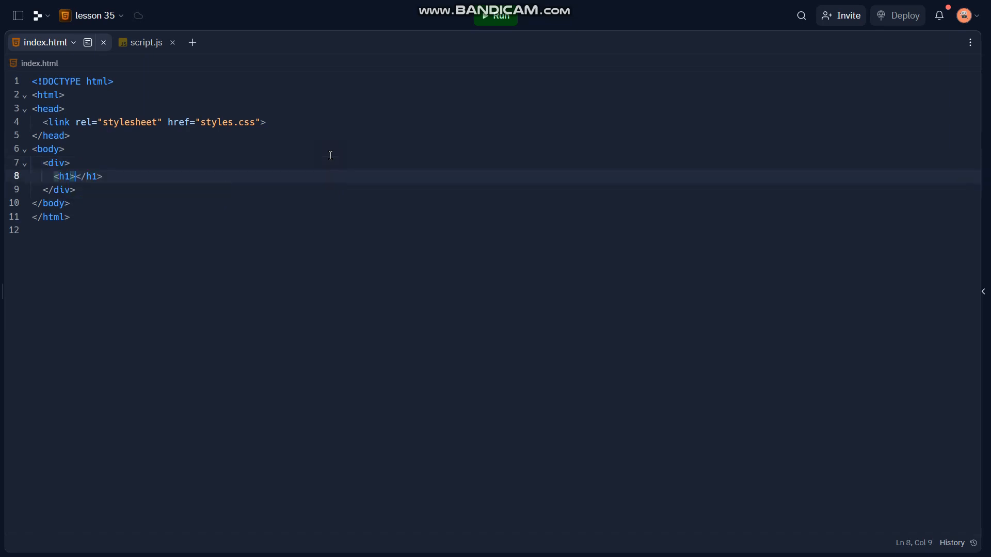
{"action": "type", "text": "QU"}
{"action": "key", "text": "BackSpace"}
{"action": "type", "text": "uiz Game"}
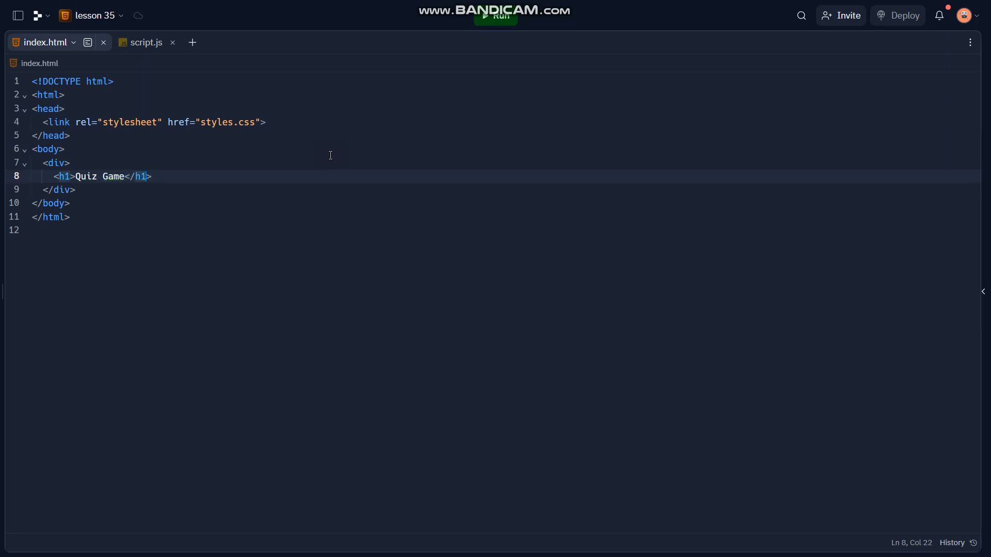
{"action": "key", "text": "Return"}
{"action": "type", "text": "<"}
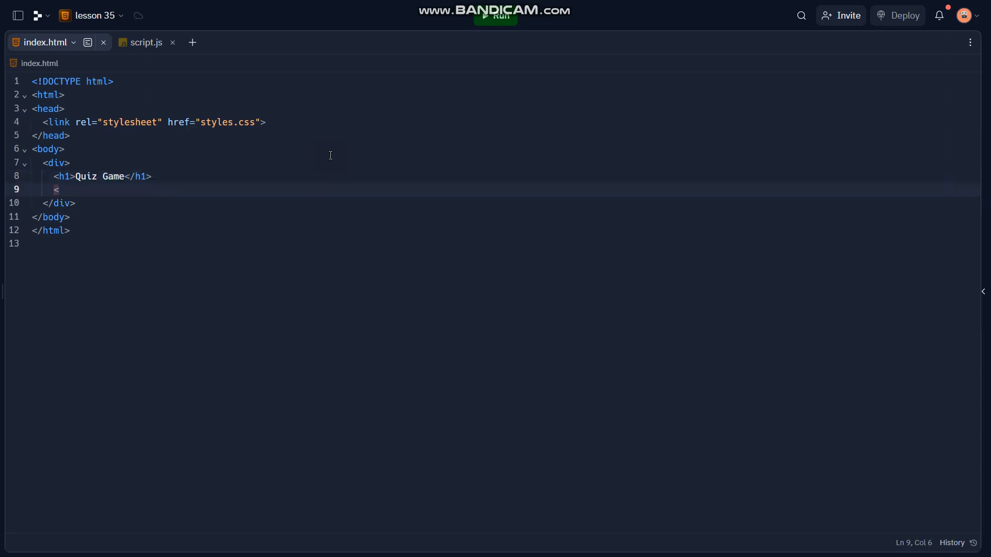
{"action": "type", "text": "div>"}
{"action": "type", "text": "<"}
Step: Add a div with id question, then duplicate it as a div with id choices
{"action": "key", "text": "Return"}
{"action": "key", "text": "Left"}
{"action": "key", "text": "Left"}
{"action": "key", "text": "Left"}
{"action": "key", "text": "Left"}
{"action": "key", "text": "Left"}
{"action": "type", "text": "id"}
{"action": "key", "text": "Return"}
{"action": "type", "text": "question"}
{"action": "key", "text": "Right"}
{"action": "key", "text": "Right"}
{"action": "key", "text": "Right"}
{"action": "key", "text": "Right"}
{"action": "key", "text": "Right"}
{"action": "key", "text": "ctrl+shift+Left"}
{"action": "key", "text": "ctrl+shift+Left"}
{"action": "key", "text": "ctrl+shift+Left"}
{"action": "key", "text": "ctrl+shift+Left"}
{"action": "key", "text": "ctrl+shift+Left"}
{"action": "key", "text": "ctrl+shift+Left"}
{"action": "key", "text": "ctrl+shift+Left"}
{"action": "key", "text": "ctrl+c"}
{"action": "key", "text": "End"}
{"action": "key", "text": "Return"}
{"action": "key", "text": "ctrl+v"}
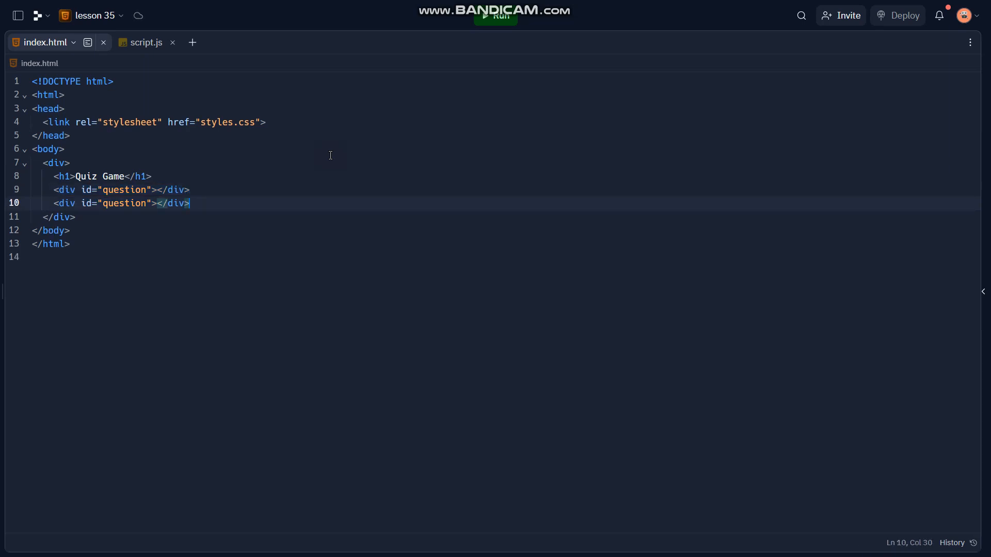
{"action": "key", "text": "Left"}
{"action": "key", "text": "Left"}
{"action": "key", "text": "Left"}
{"action": "key", "text": "Left"}
{"action": "key", "text": "Left"}
{"action": "key", "text": "Left"}
{"action": "key", "text": "Left"}
{"action": "key", "text": "Left"}
{"action": "key", "text": "ctrl+BackSpace"}
{"action": "type", "text": "choices"}
{"action": "key", "text": "Right"}
{"action": "key", "text": "Right"}
{"action": "key", "text": "Right"}
{"action": "key", "text": "Right"}
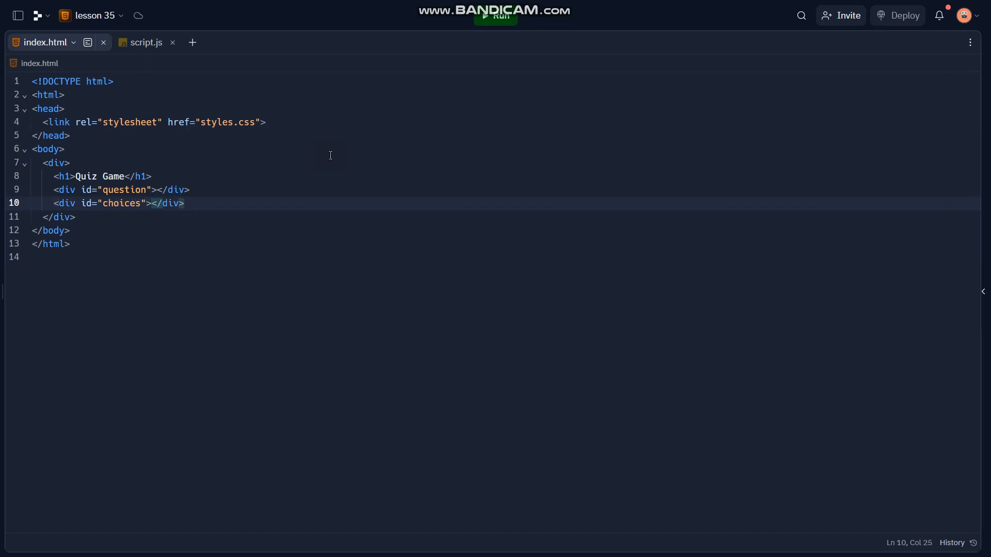
Step: Add a 'Next Question' button with id nextBtn below the choices div
{"action": "key", "text": "End"}
{"action": "key", "text": "Return"}
{"action": "type", "text": "z"}
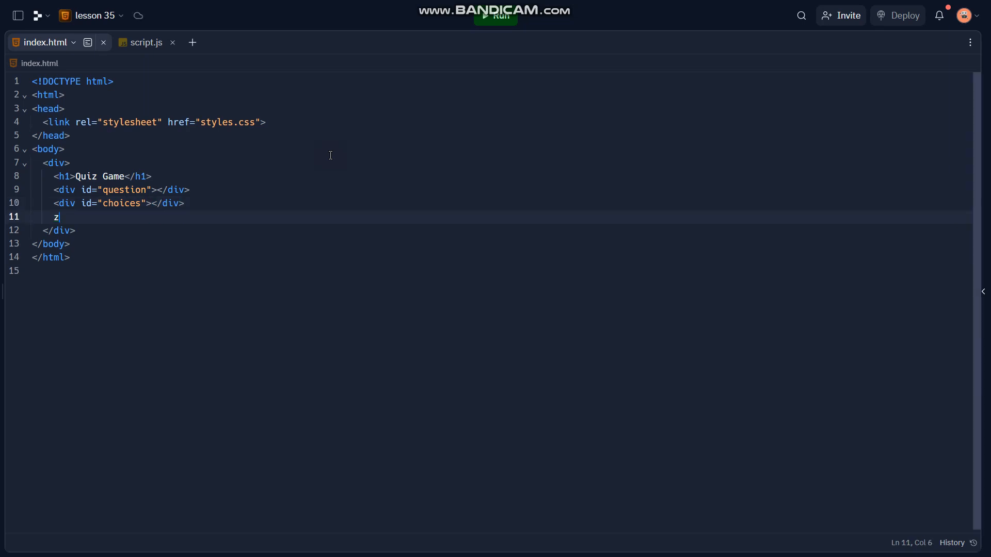
{"action": "key", "text": "BackSpace"}
{"action": "type", "text": "button"}
{"action": "key", "text": "Return"}
{"action": "key", "text": "Return"}
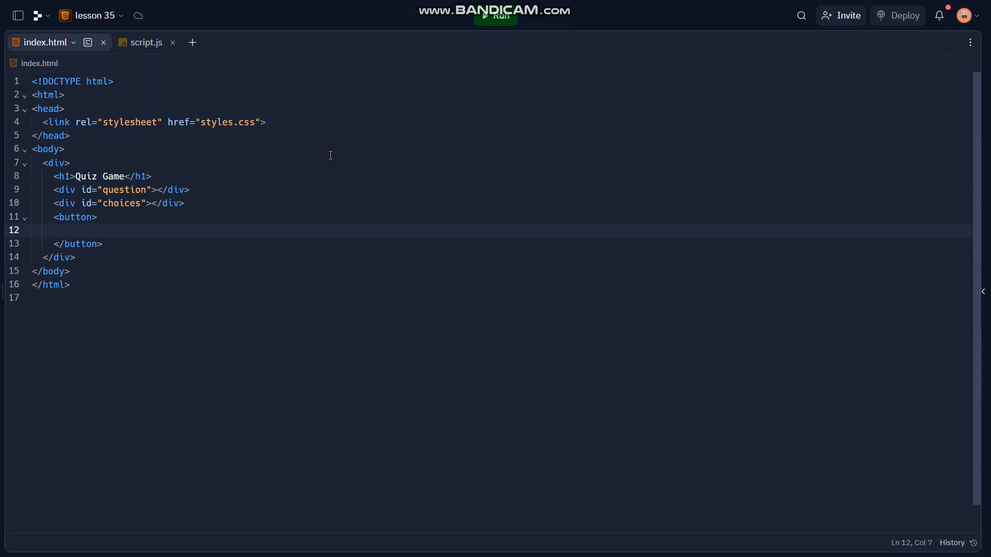
{"action": "type", "text": "NEx"}
{"action": "key", "text": "BackSpace"}
{"action": "key", "text": "BackSpace"}
{"action": "type", "text": "ext Q"}
{"action": "type", "text": "uestion"}
{"action": "key", "text": "Up"}
{"action": "key", "text": "Left"}
{"action": "type", "text": "id=\""}
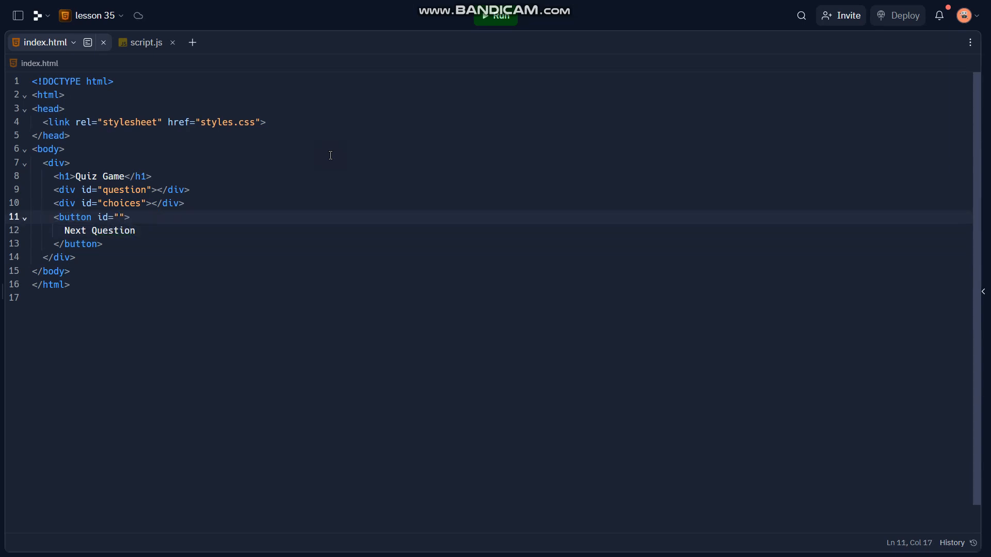
{"action": "type", "text": "nextBTn"}
{"action": "key", "text": "BackSpace"}
{"action": "key", "text": "BackSpace"}
{"action": "type", "text": "tn"}
{"action": "key", "text": "Right"}
{"action": "key", "text": "Down"}
{"action": "key", "text": "Down"}
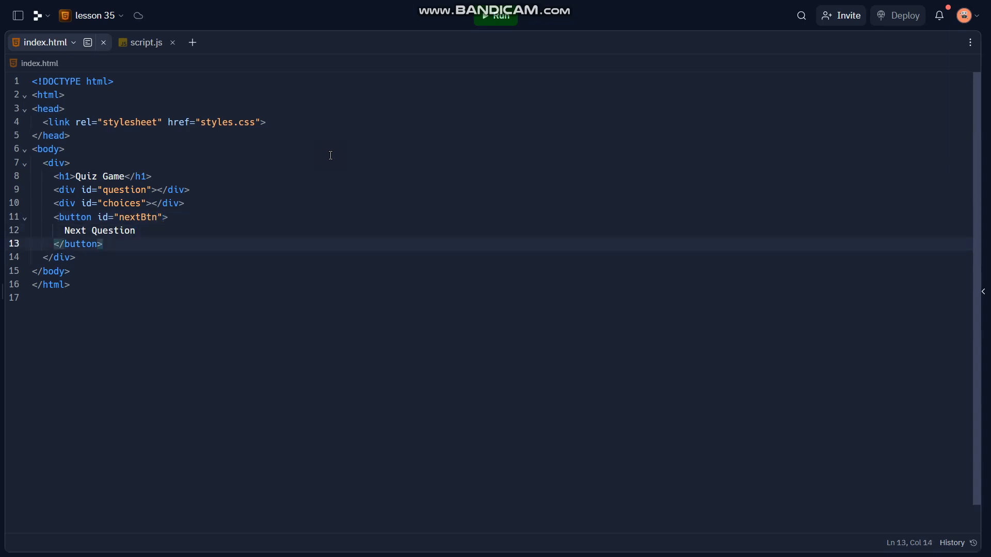
{"action": "key", "text": "Return"}
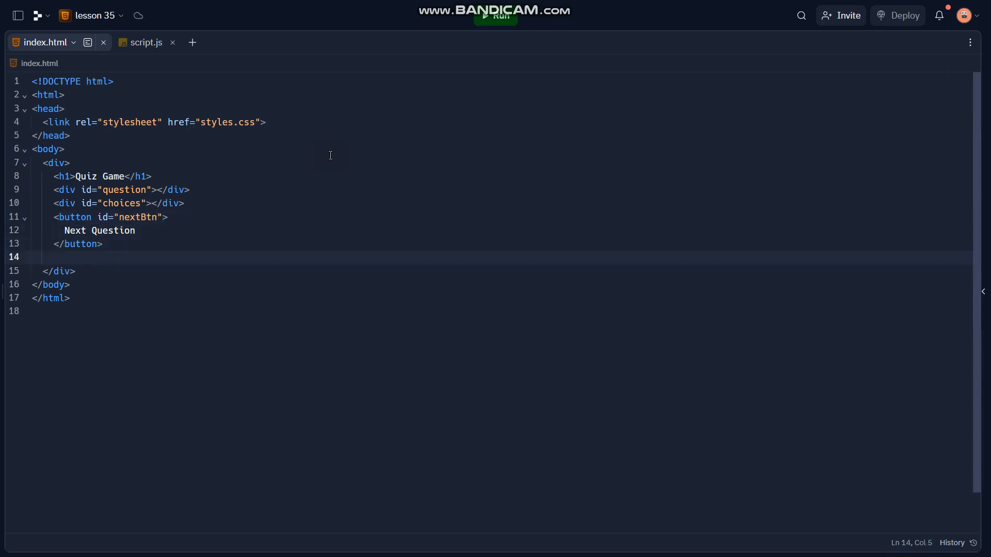
{"action": "type", "text": "<"}
Step: Add a div with id score reading 'Score: 0' below the button
{"action": "key", "text": "BackSpace"}
{"action": "key", "text": "ctrl+v"}
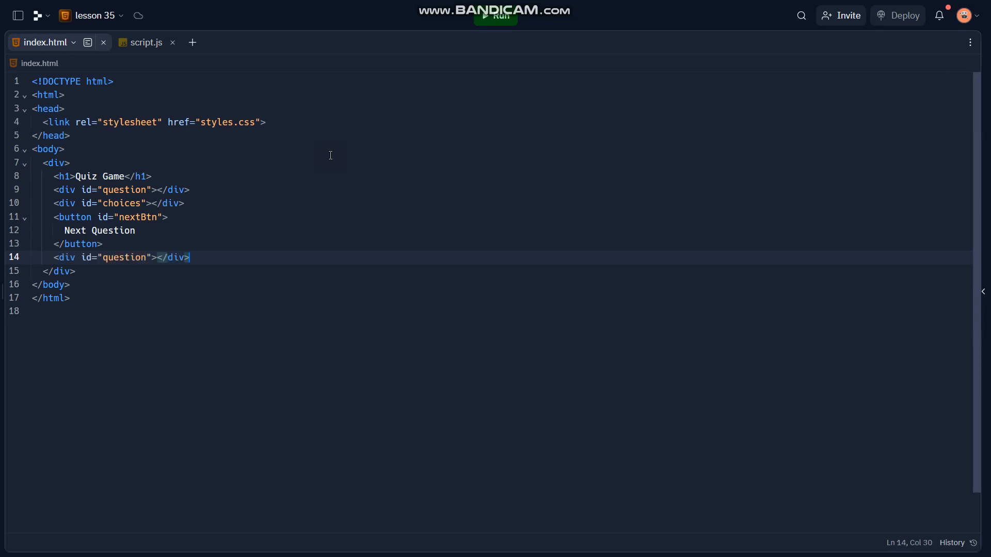
{"action": "key", "text": "Left"}
{"action": "key", "text": "Left"}
{"action": "key", "text": "Left"}
{"action": "key", "text": "Left"}
{"action": "key", "text": "Left"}
{"action": "key", "text": "Left"}
{"action": "key", "text": "Left"}
{"action": "key", "text": "ctrl+BackSpace"}
{"action": "type", "text": "score"}
{"action": "key", "text": "Right"}
{"action": "key", "text": "Left"}
{"action": "key", "text": "Left"}
{"action": "type", "text": ":"}
{"action": "key", "text": "Right"}
{"action": "key", "text": "Left"}
{"action": "key", "text": "BackSpace"}
{"action": "key", "text": "BackSpace"}
{"action": "key", "text": "Right"}
{"action": "key", "text": "Right"}
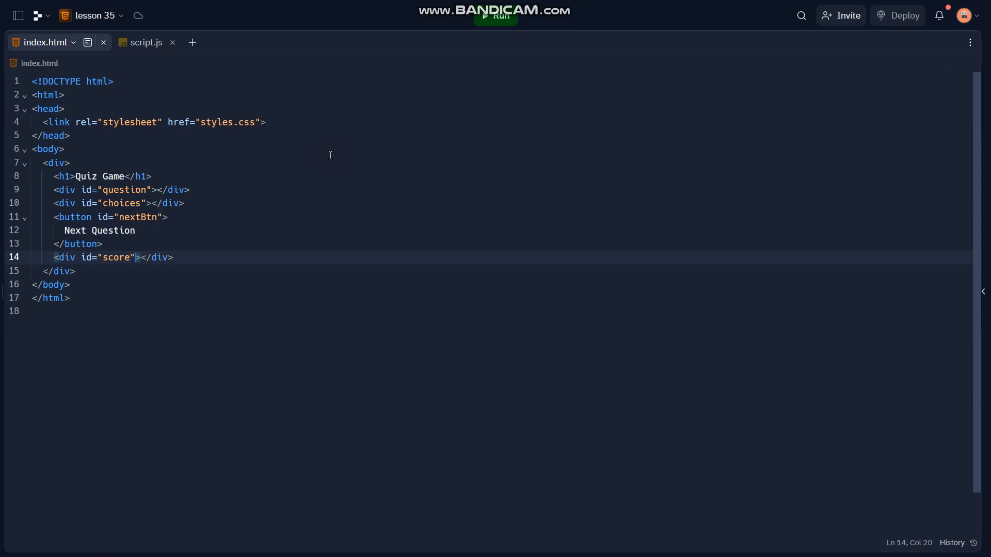
{"action": "key", "text": "Right"}
{"action": "type", "text": "Score: 0"}
{"action": "key", "text": "Right"}
{"action": "key", "text": "Right"}
{"action": "key", "text": "Right"}
{"action": "key", "text": "Right"}
{"action": "key", "text": "Right"}
Step: Add a script tag sourcing script.js after the container, then switch to script.js
{"action": "key", "text": "Down"}
{"action": "type", "text": "'"}
{"action": "key", "text": "BackSpace"}
{"action": "key", "text": "Return"}
{"action": "type", "text": "<script>"}
{"action": "key", "text": "Left"}
{"action": "key", "text": "Escape"}
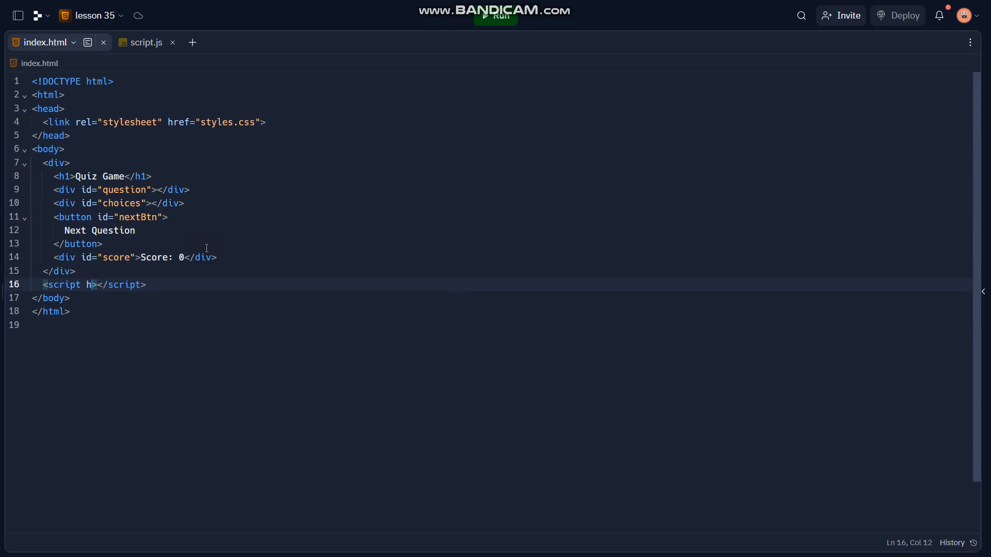
{"action": "type", "text": "src=\""}
{"action": "key", "text": "Down"}
{"action": "key", "text": "Down"}
{"action": "key", "text": "Return"}
{"action": "left_click", "coordinate": [140, 42]}
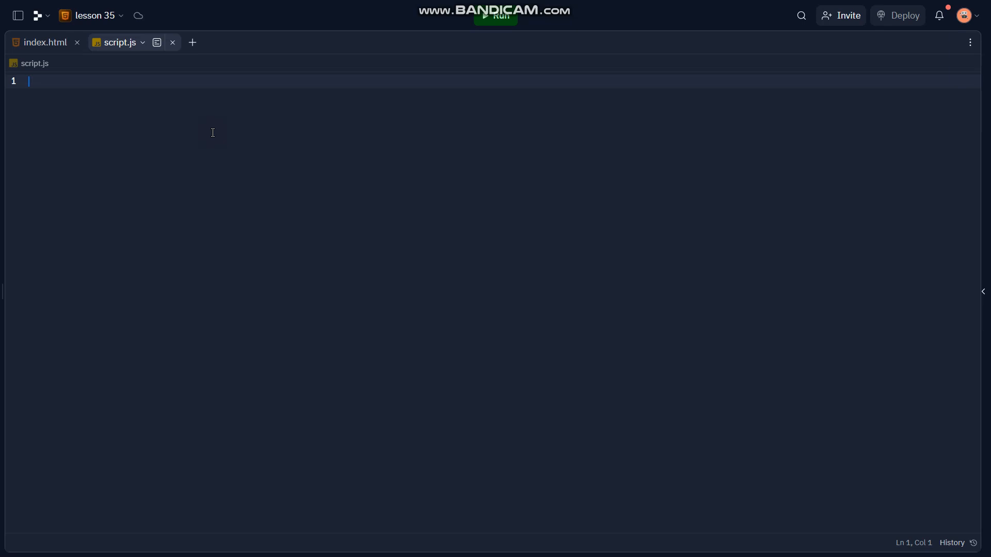
{"action": "type", "text": "const quizData "}
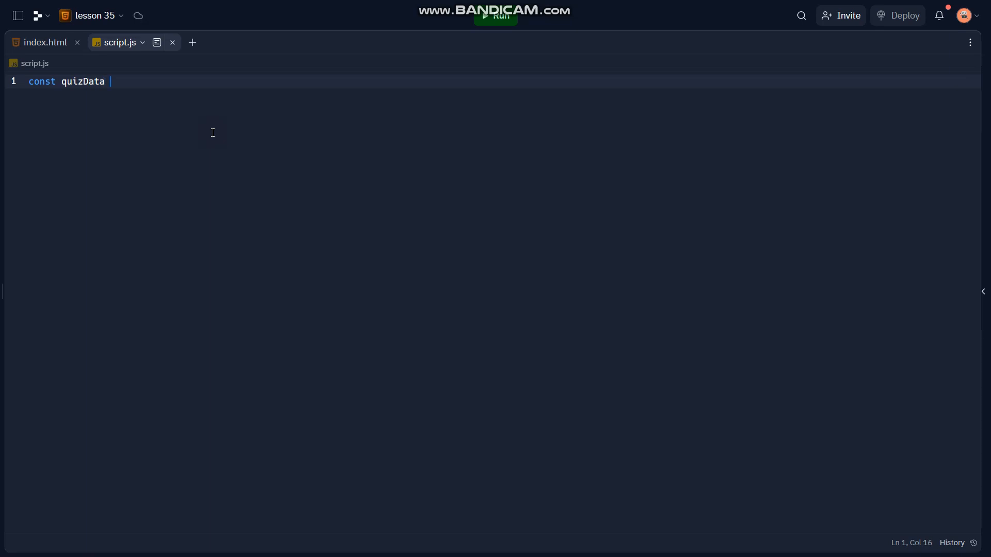
{"action": "type", "text": "= ["}
Step: Declare const quizData = [ { question: "What is the capital of France" } ] in script.js
{"action": "key", "text": "BackSpace"}
{"action": "type", "text": "["}
{"action": "key", "text": "Return"}
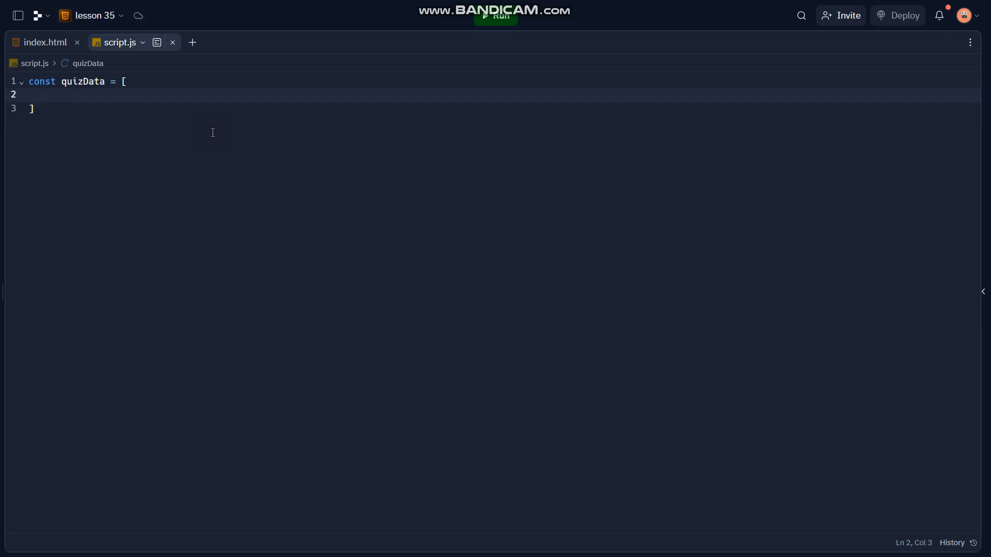
{"action": "type", "text": "{"}
{"action": "key", "text": "Return"}
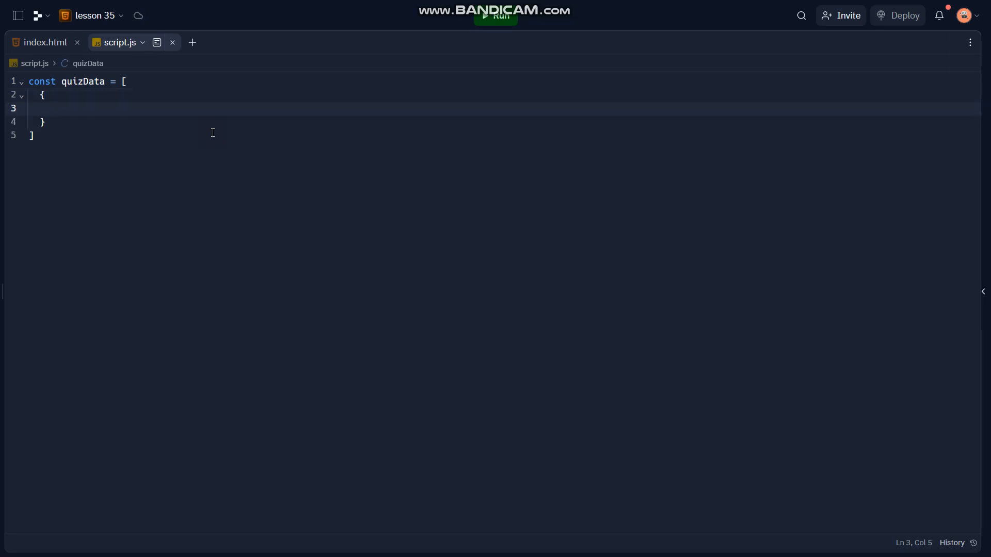
{"action": "type", "text": "question"}
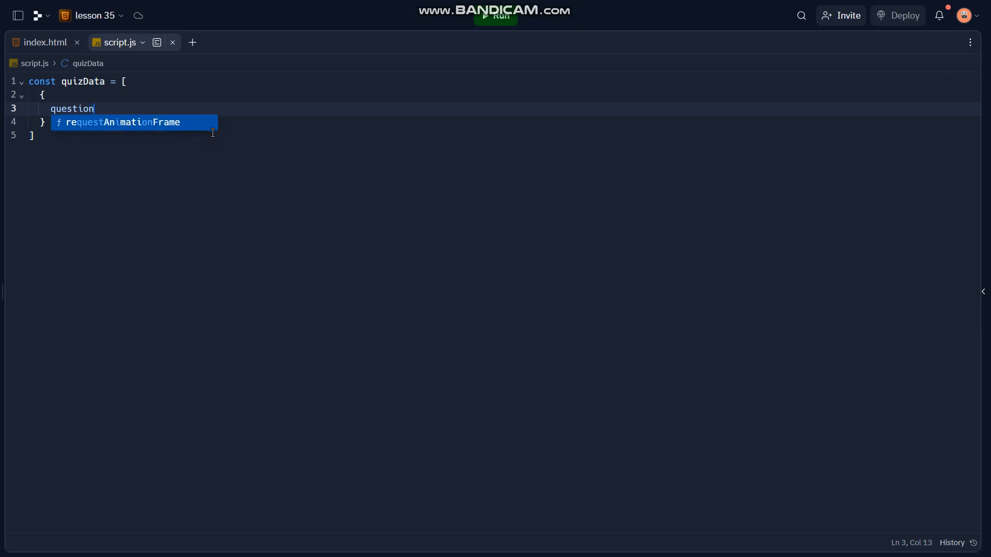
{"action": "type", "text": ":"}
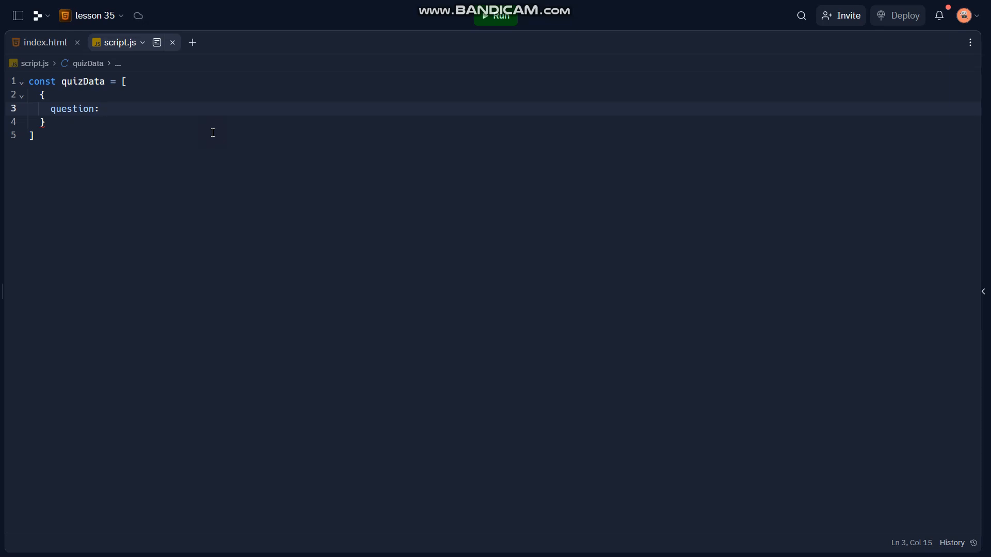
{"action": "key", "text": "Down"}
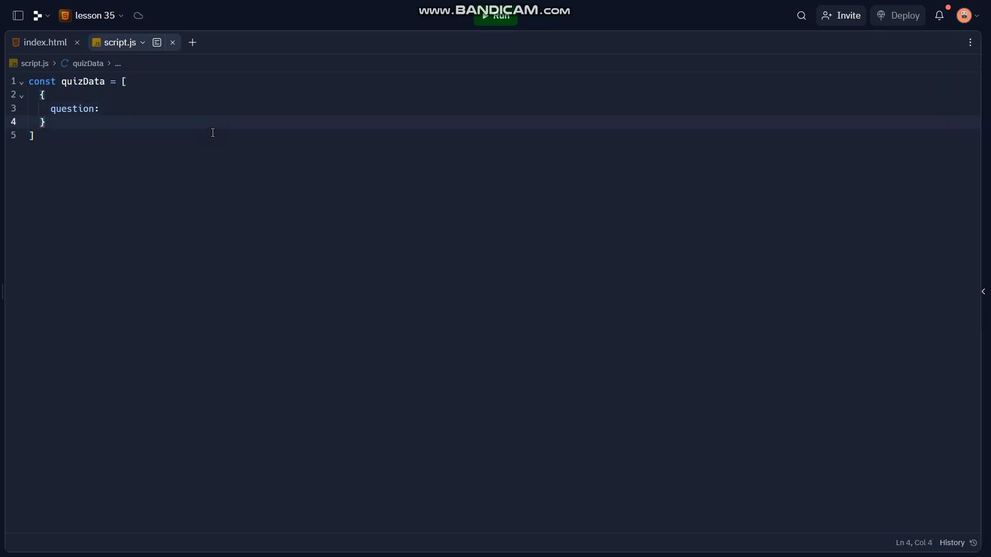
{"action": "type", "text": ","}
{"action": "key", "text": "Up"}
{"action": "key", "text": "End"}
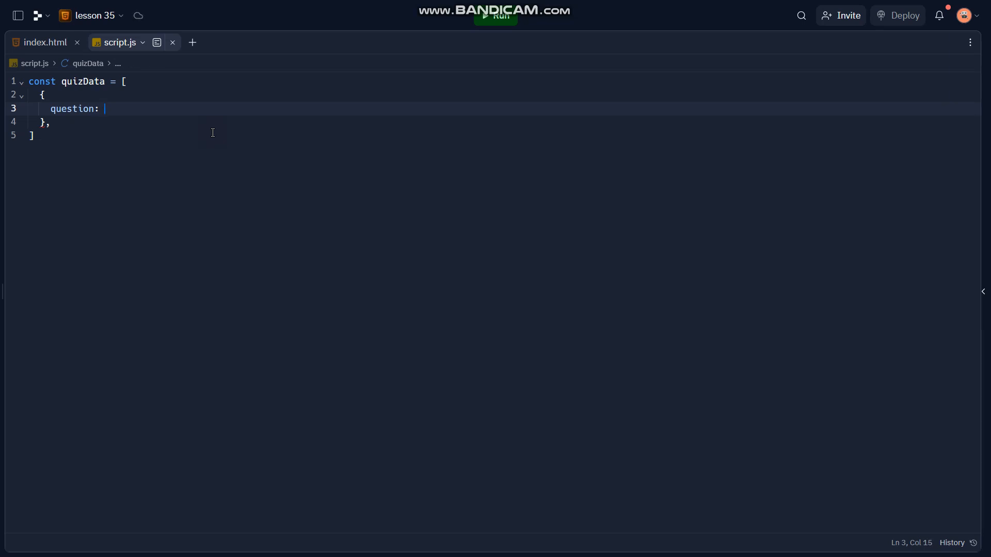
{"action": "type", "text": "\"What is the capital of France\""}
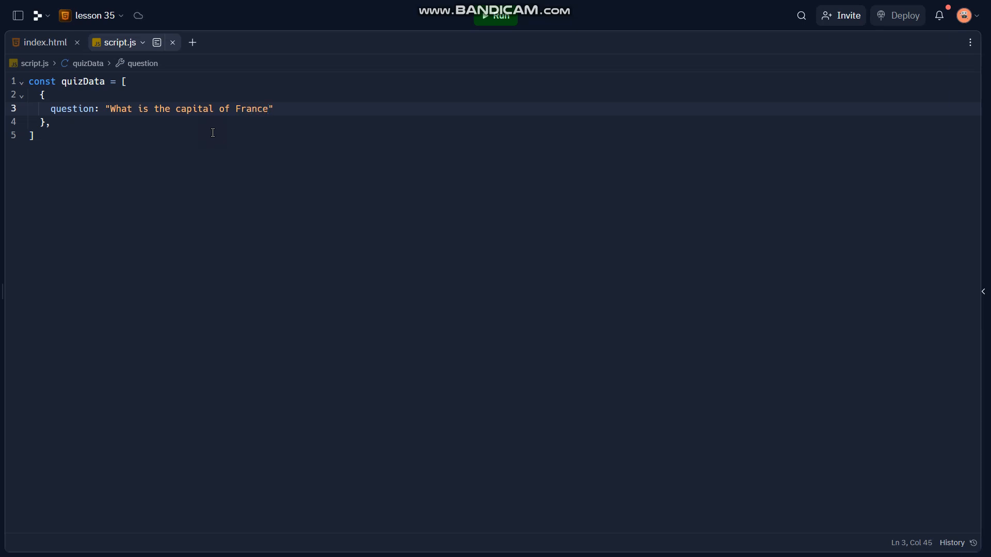
{"action": "type", "text": ","}
Step: Give the France question choices Paris, London, Berlin, Rome and correctAnswer Paris
{"action": "key", "text": "Return"}
{"action": "type", "text": "choices"}
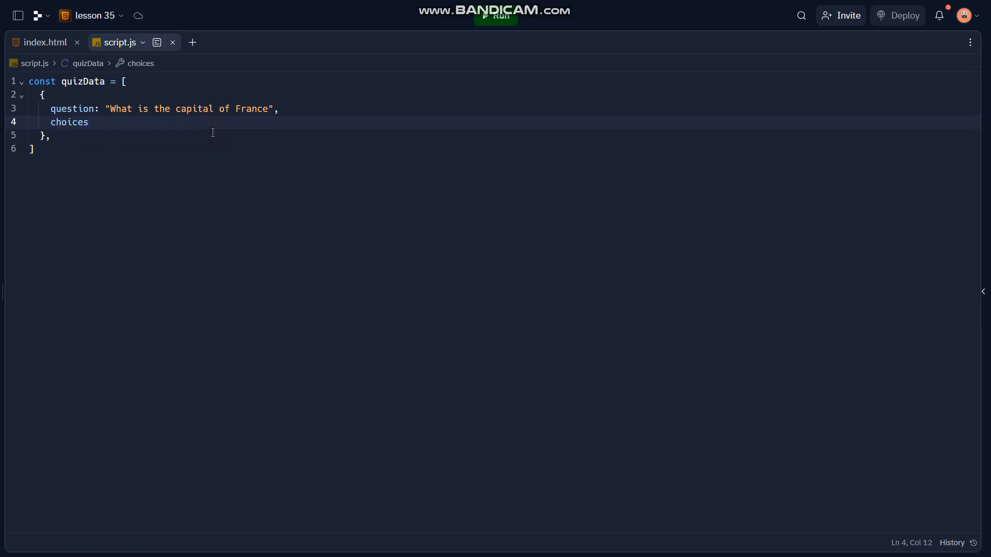
{"action": "type", "text": ": "}
{"action": "type", "text": "[["}
{"action": "key", "text": "BackSpace"}
{"action": "key", "text": "BackSpace"}
{"action": "type", "text": "["}
{"action": "type", "text": "\"Paris\""}
{"action": "key", "text": "Left"}
{"action": "type", "text": ","}
{"action": "key", "text": "BackSpace"}
{"action": "key", "text": "Right"}
{"action": "type", "text": ", "}
{"action": "type", "text": "\""}
{"action": "type", "text": "London\""}
{"action": "key", "text": "BackSpace"}
{"action": "type", "text": ", \""}
{"action": "type", "text": "Berlin"}
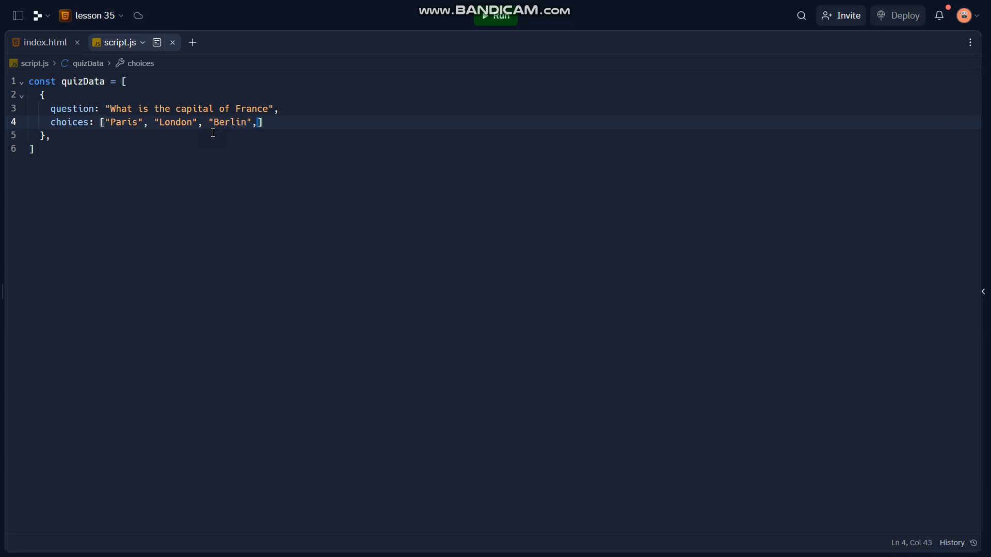
{"action": "type", "text": "\"Rome"}
{"action": "key", "text": "Right"}
{"action": "key", "text": "Right"}
{"action": "type", "text": ","}
{"action": "key", "text": "Return"}
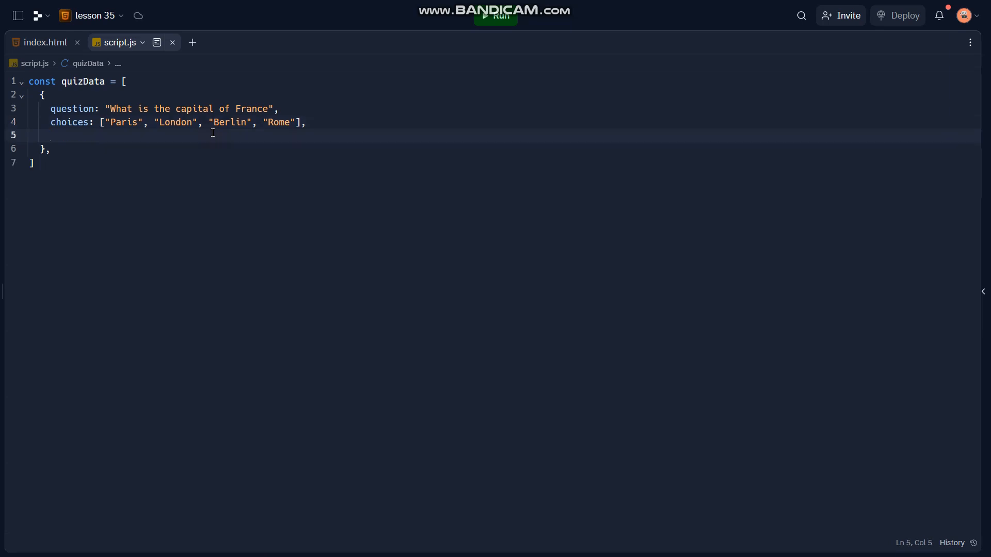
{"action": "type", "text": "correctAnswer"}
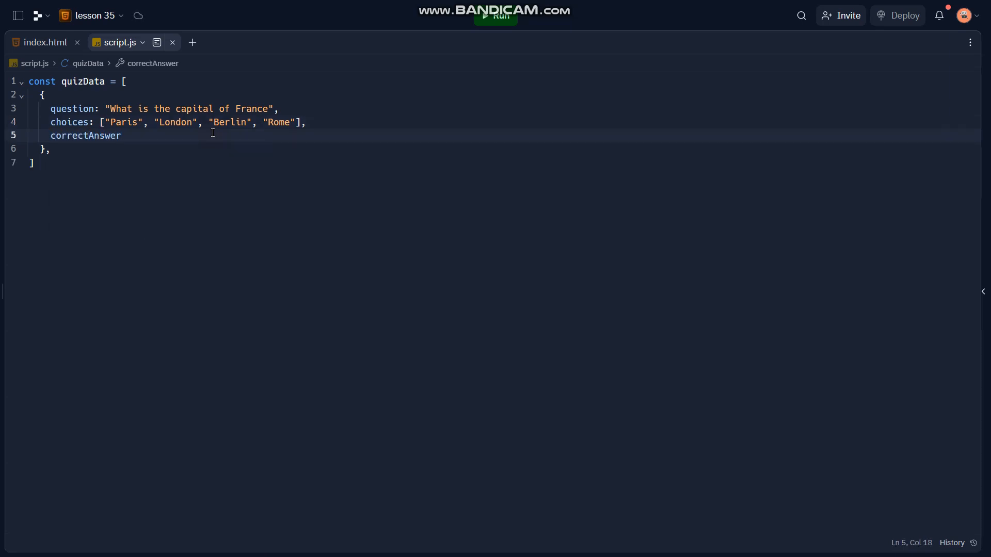
{"action": "type", "text": ": \"Paris"}
{"action": "left_click", "coordinate": [105, 122]}
{"action": "left_click", "coordinate": [142, 136]}
Step: Add a second question object and copy the first question's properties into it
{"action": "left_click", "coordinate": [178, 157]}
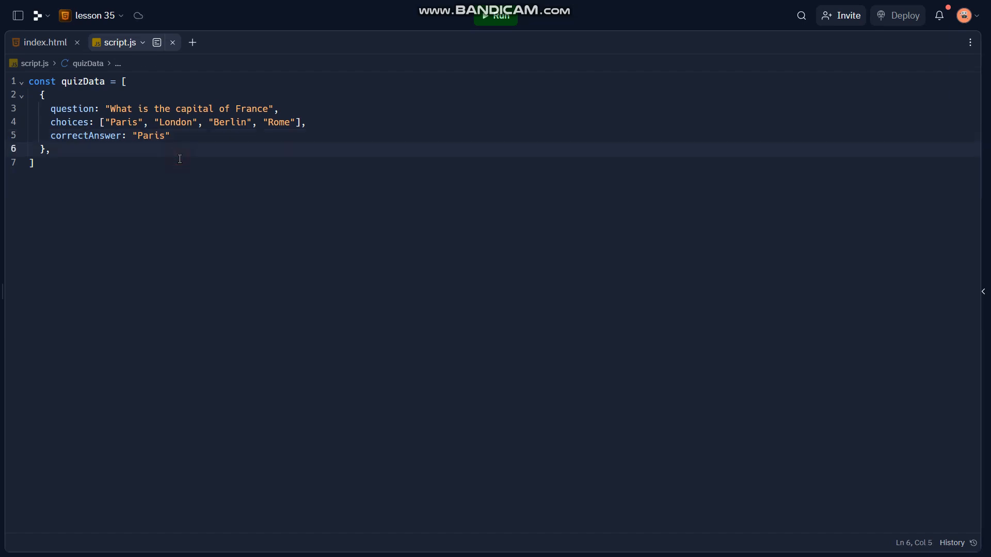
{"action": "key", "text": "Return"}
{"action": "type", "text": "{"}
{"action": "key", "text": "Return"}
{"action": "key", "text": "Down"}
{"action": "type", "text": ","}
{"action": "key", "text": "Up"}
{"action": "type", "text": "question"}
{"action": "key", "text": "ctrl+BackSpace"}
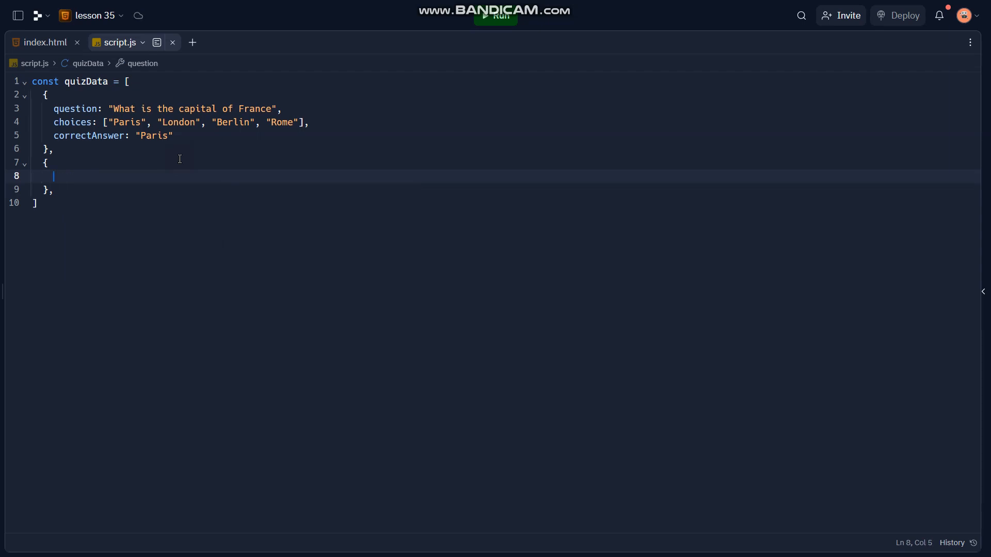
{"action": "left_click_drag", "start_coordinate": [184, 137], "coordinate": [15, 111]}
{"action": "type", "text": "<div id=\"question\"></div>"}
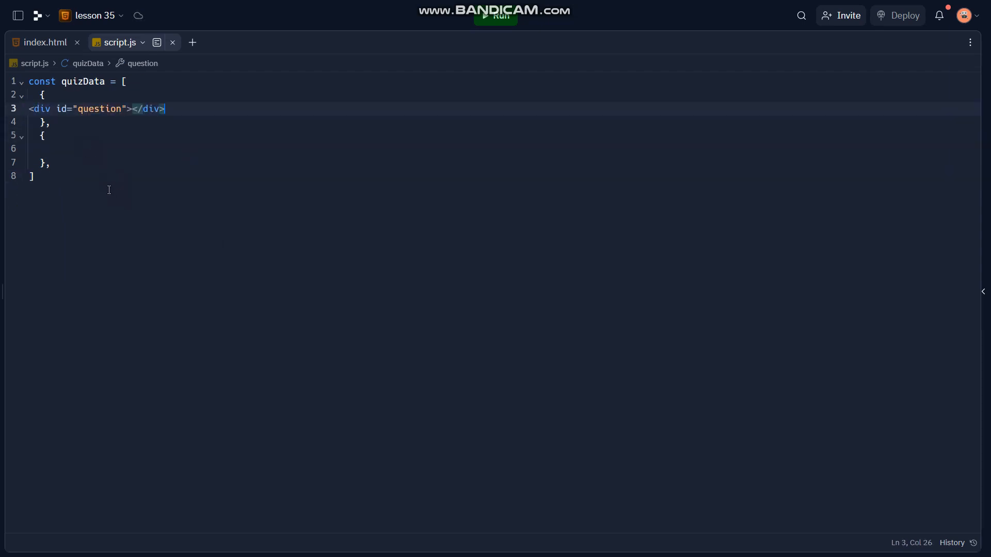
{"action": "key", "text": "ctrl+z"}
{"action": "key", "text": "ctrl+c"}
{"action": "left_click", "coordinate": [93, 173]}
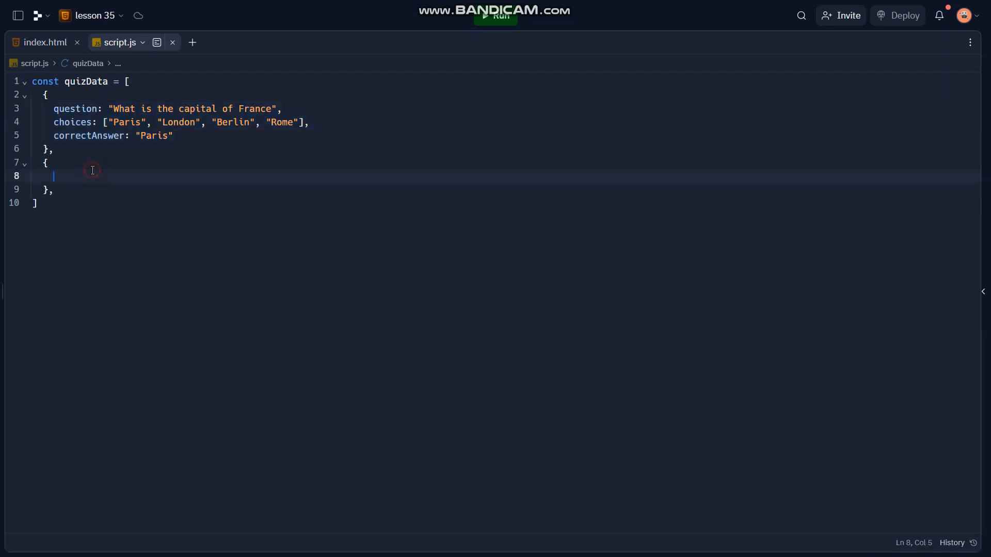
{"action": "key", "text": "ctrl+v"}
Step: Rewrite the second question as the planet closest to the sun and add '?' to the France question
{"action": "left_click", "coordinate": [193, 190]}
{"action": "left_click", "coordinate": [75, 176]}
{"action": "key", "text": "BackSpace"}
{"action": "key", "text": "BackSpace"}
{"action": "double_click", "coordinate": [134, 177]}
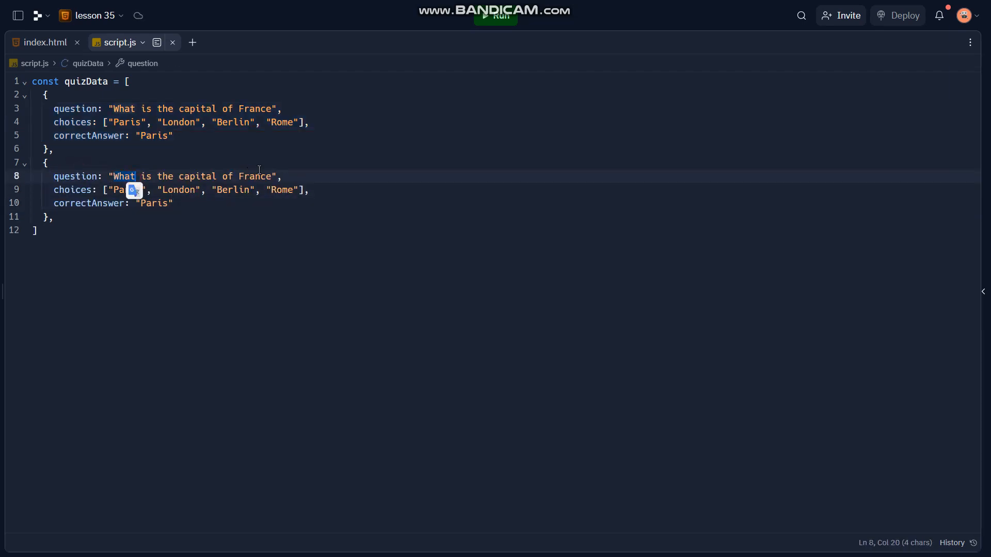
{"action": "left_click_drag", "start_coordinate": [272, 176], "coordinate": [116, 178]}
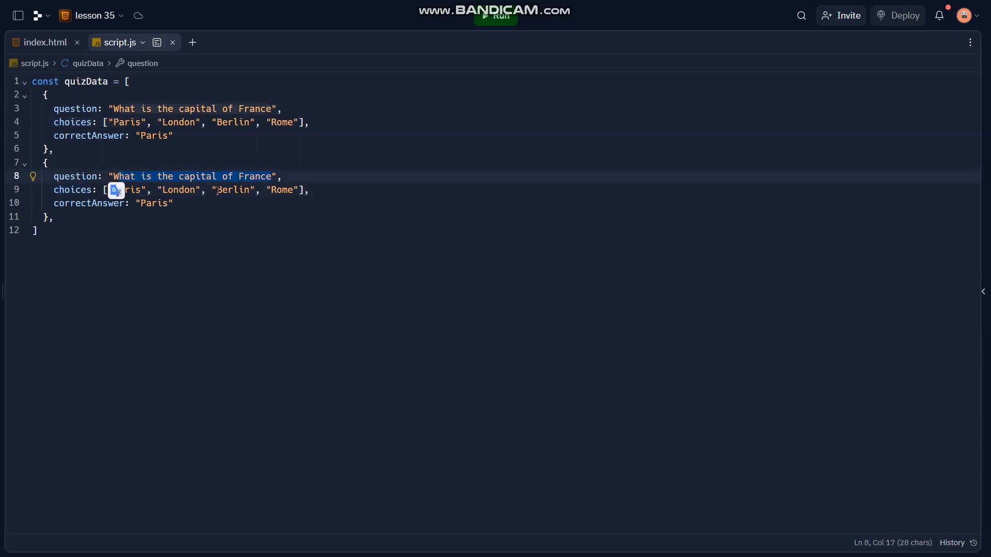
{"action": "key", "text": "BackSpace"}
{"action": "key", "text": "BackSpace"}
{"action": "type", "text": "Which planet is closest to the sun"}
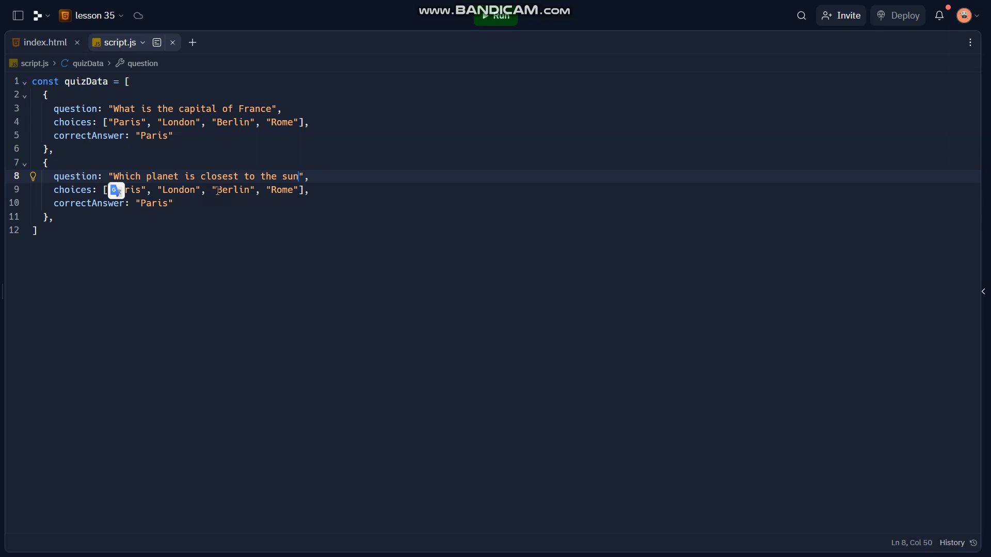
{"action": "type", "text": "?"}
{"action": "key", "text": "Up"}
{"action": "key", "text": "Up"}
{"action": "key", "text": "Up"}
{"action": "key", "text": "Up"}
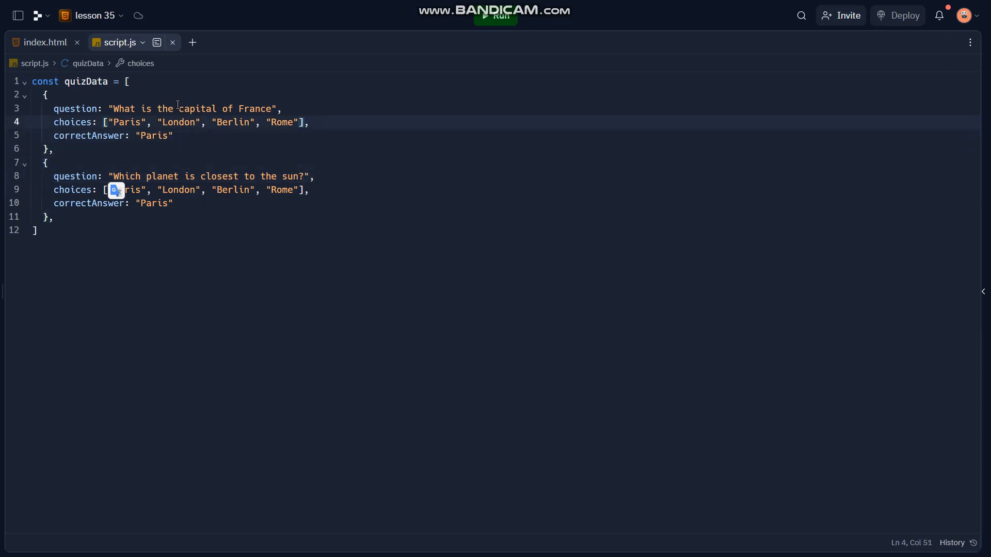
{"action": "left_click", "coordinate": [276, 110]}
{"action": "type", "text": "?"}
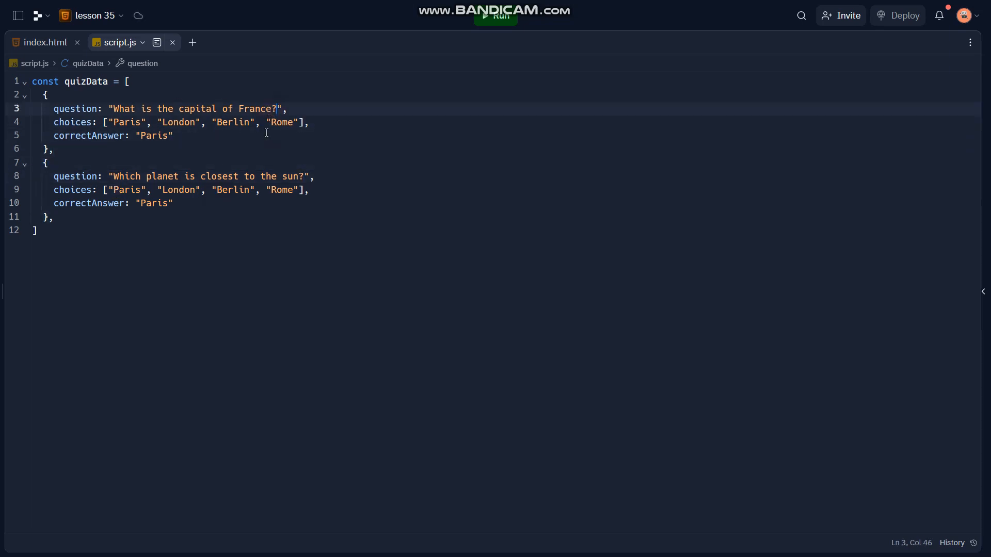
Step: Replace the second question's choices with planets and set its correctAnswer to Mercury
{"action": "double_click", "coordinate": [127, 190]}
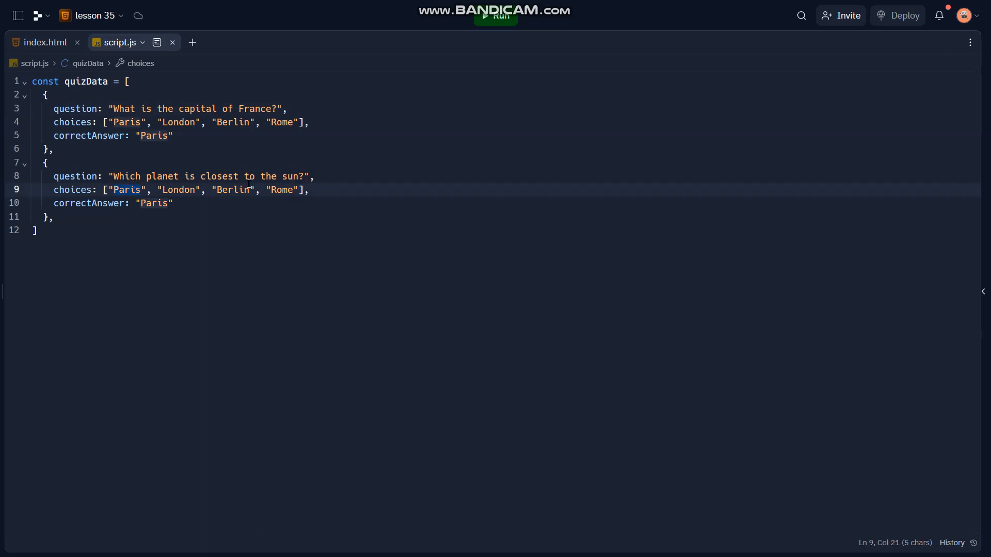
{"action": "type", "text": "Mars"}
{"action": "key", "text": "Right"}
{"action": "key", "text": "Right"}
{"action": "key", "text": "Right"}
{"action": "key", "text": "ctrl+Delete"}
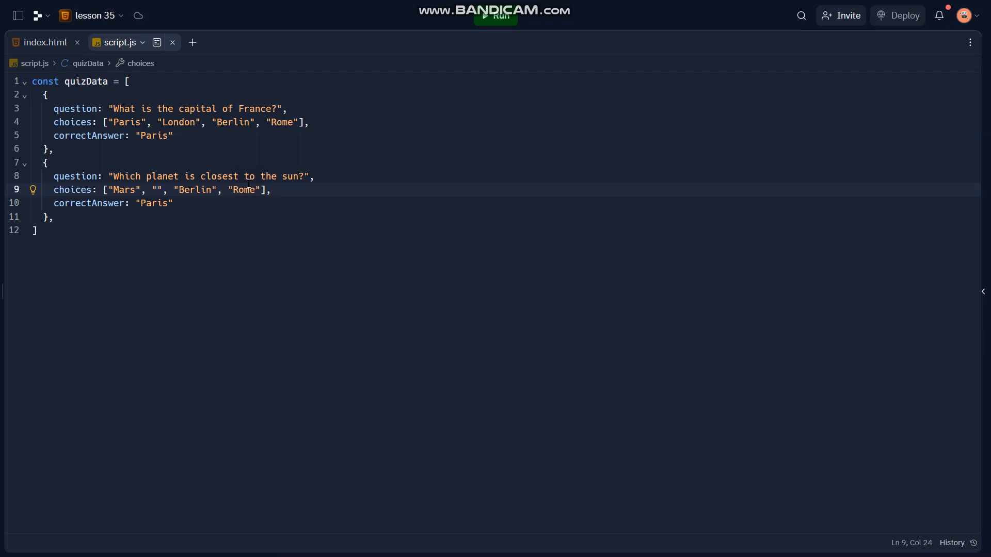
{"action": "type", "text": "Jupiter"}
{"action": "key", "text": "Right"}
{"action": "key", "text": "Right"}
{"action": "key", "text": "Right"}
{"action": "key", "text": "Right"}
{"action": "key", "text": "ctrl+Delete"}
{"action": "type", "text": "Mercury"}
{"action": "key", "text": "Right"}
{"action": "key", "text": "Right"}
{"action": "key", "text": "Right"}
{"action": "key", "text": "ctrl+Delete"}
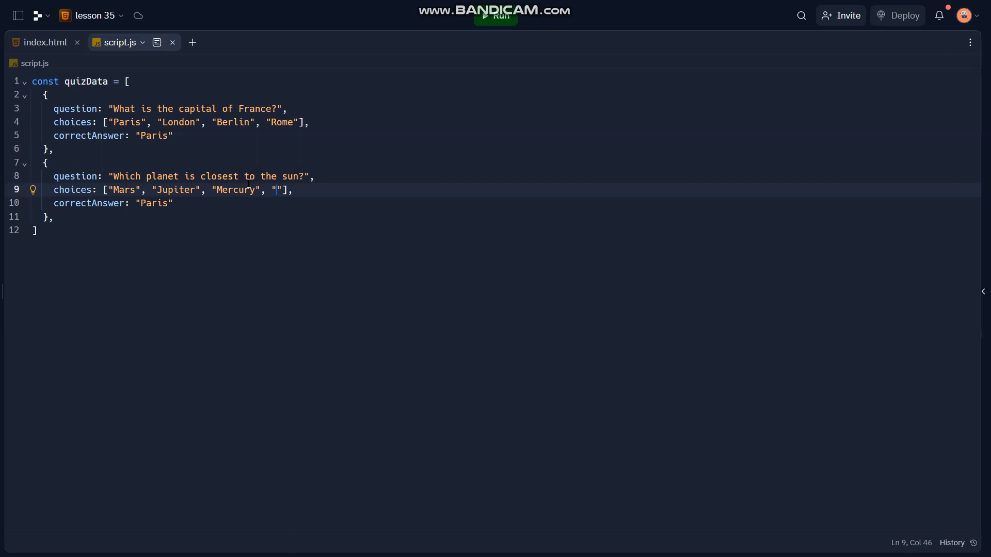
{"action": "type", "text": "Venus"}
{"action": "double_click", "coordinate": [161, 204]}
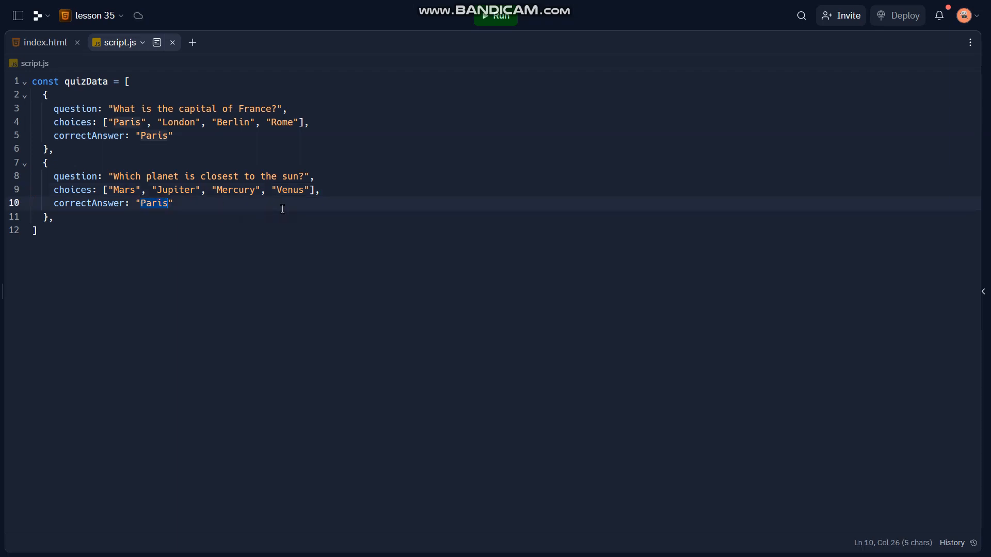
{"action": "type", "text": "Mercury"}
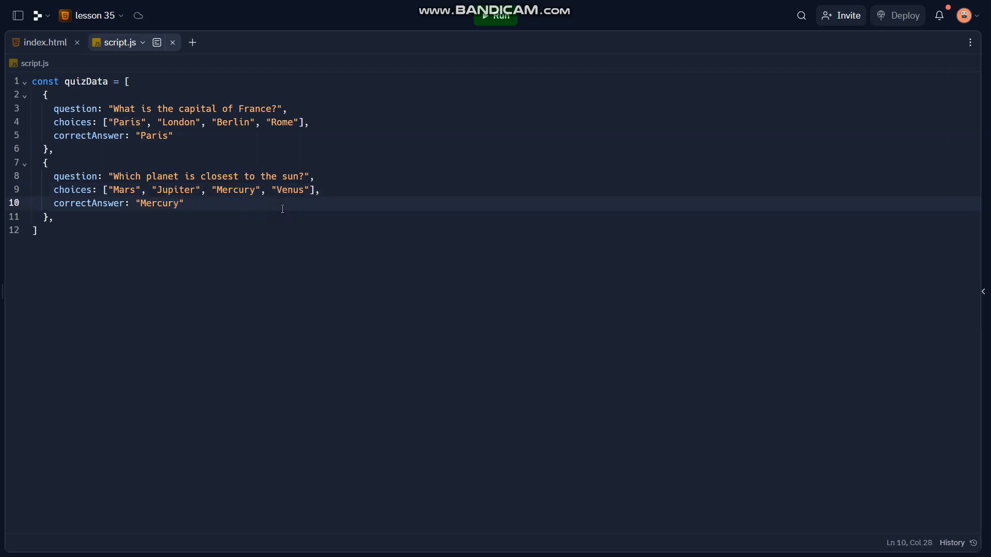
{"action": "left_click", "coordinate": [217, 216]}
Step: Paste a third entry and rewrite its question as 'What is the chemical symbol for water?'
{"action": "key", "text": "ctrl+v"}
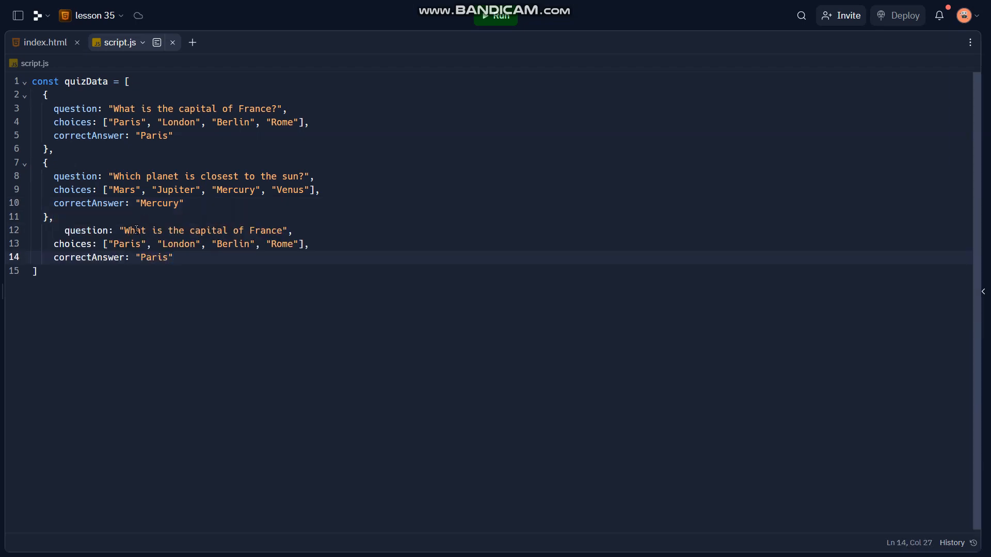
{"action": "double_click", "coordinate": [136, 230]}
{"action": "left_click_drag", "start_coordinate": [123, 231], "coordinate": [283, 231]}
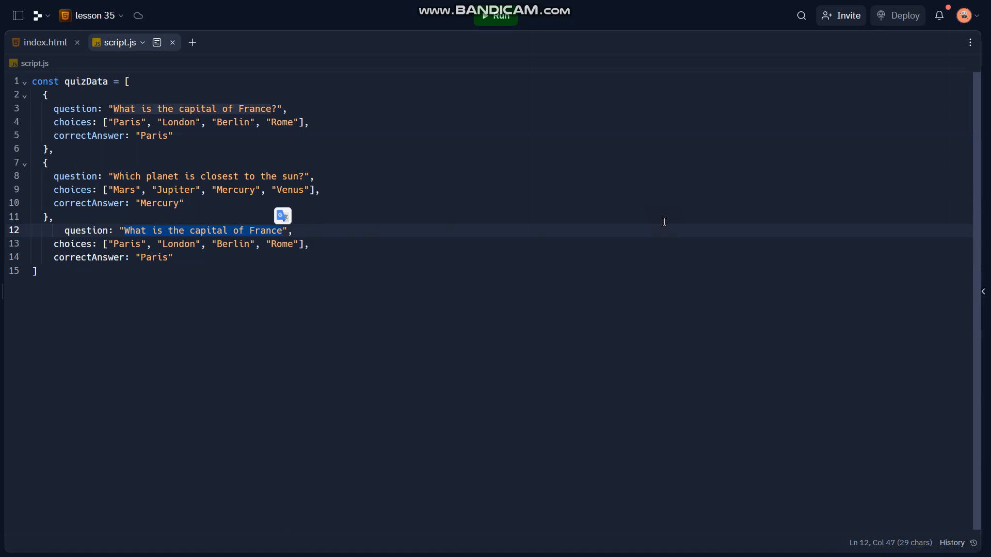
{"action": "key", "text": "BackSpace"}
{"action": "type", "text": "What"}
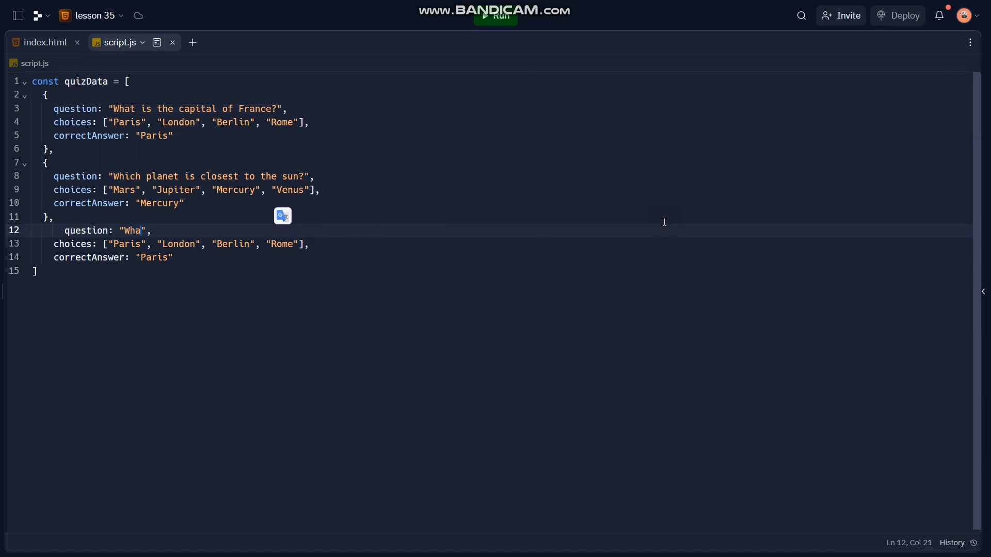
{"action": "type", "text": " is the chemical "}
{"action": "type", "text": "symbol fo"}
{"action": "key", "text": "BackSpace"}
{"action": "type", "text": "or water?"}
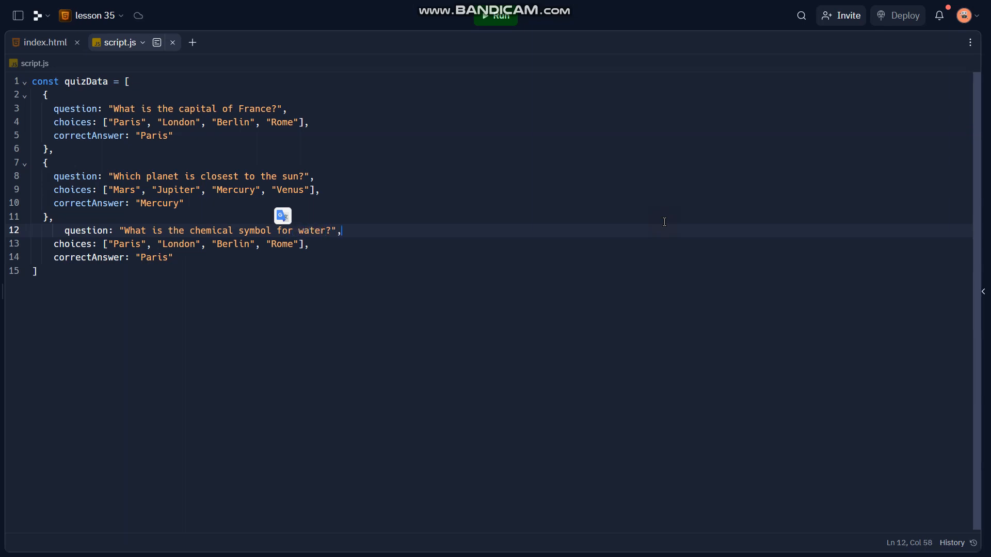
{"action": "key", "text": "Down"}
{"action": "key", "text": "Left"}
{"action": "key", "text": "Left"}
{"action": "key", "text": "Left"}
{"action": "key", "text": "BackSpace"}
{"action": "key", "text": "BackSpace"}
{"action": "key", "text": "BackSpace"}
{"action": "key", "text": "BackSpace"}
{"action": "key", "text": "BackSpace"}
{"action": "key", "text": "BackSpace"}
{"action": "key", "text": "ctrl+z"}
{"action": "key", "text": "ctrl+z"}
{"action": "key", "text": "ctrl+y"}
Step: Replace the third entry's choices with O2, H2O, CO2, C6H12O6
{"action": "left_click", "coordinate": [321, 253]}
{"action": "double_click", "coordinate": [128, 244]}
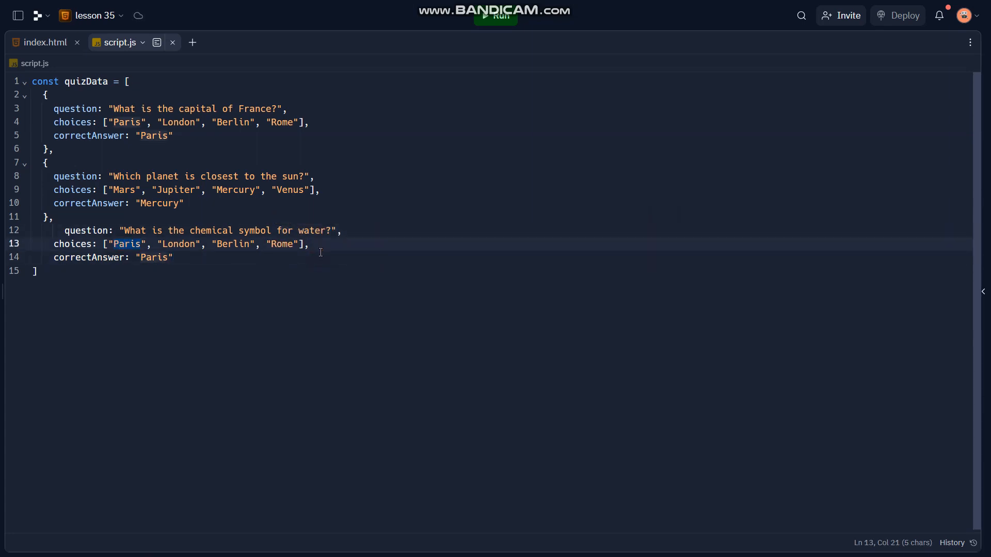
{"action": "type", "text": "H"}
{"action": "key", "text": "BackSpace"}
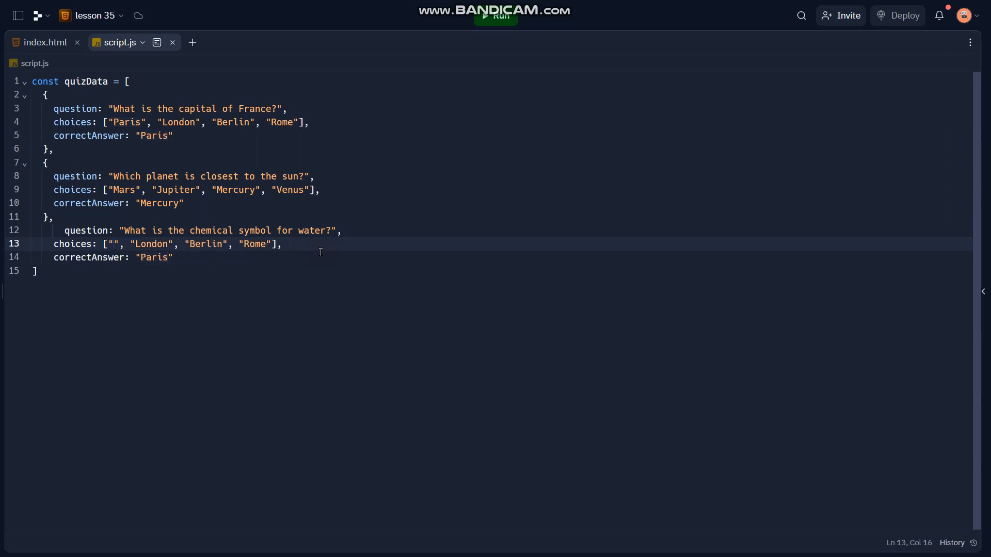
{"action": "type", "text": "O2"}
{"action": "key", "text": "Right"}
{"action": "key", "text": "Right"}
{"action": "key", "text": "Right"}
{"action": "key", "text": "Right"}
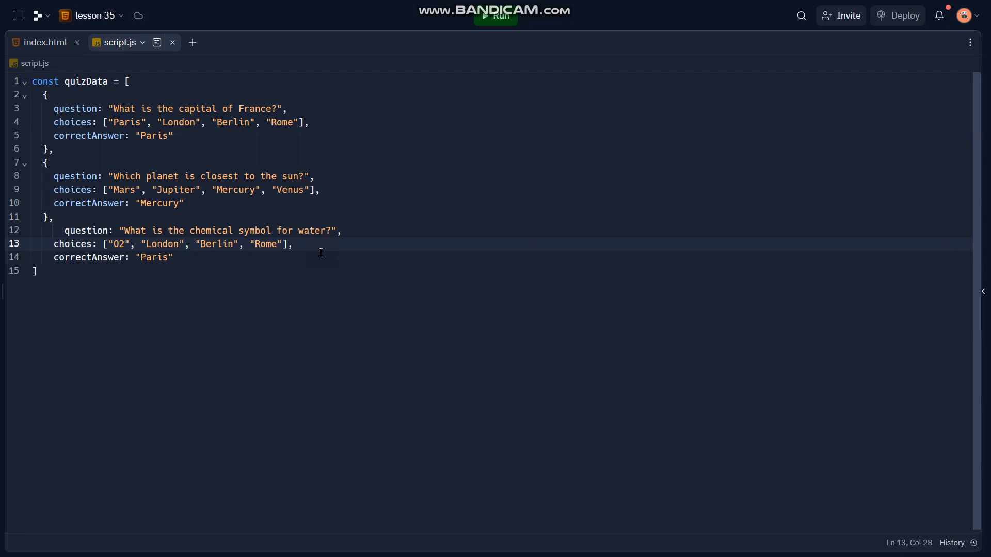
{"action": "key", "text": "BackSpace"}
{"action": "key", "text": "BackSpace"}
{"action": "key", "text": "BackSpace"}
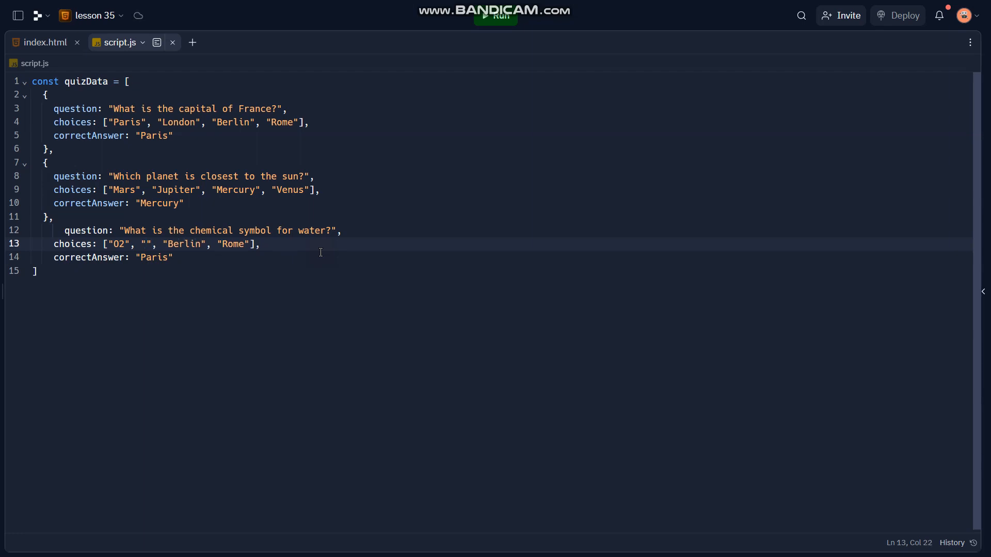
{"action": "type", "text": "H20"}
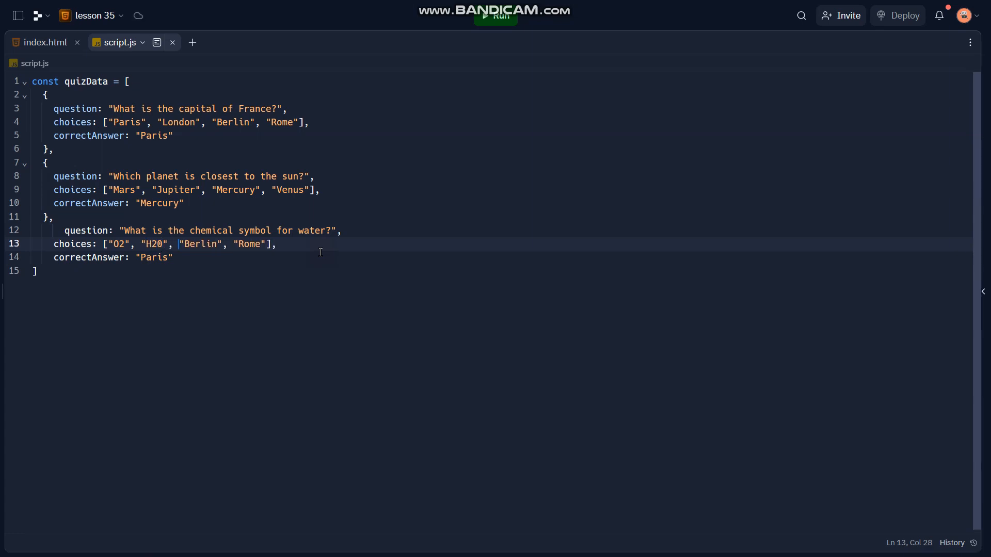
{"action": "key", "text": "Right"}
{"action": "key", "text": "Right"}
{"action": "key", "text": "Right"}
{"action": "key", "text": "Left"}
{"action": "key", "text": "Left"}
{"action": "key", "text": "Left"}
{"action": "key", "text": "Right"}
{"action": "key", "text": "Right"}
{"action": "key", "text": "Right"}
{"action": "key", "text": "BackSpace"}
{"action": "key", "text": "BackSpace"}
{"action": "key", "text": "BackSpace"}
{"action": "type", "text": "CO"}
{"action": "key", "text": "Delete"}
{"action": "type", "text": "2"}
{"action": "key", "text": "Left"}
{"action": "key", "text": "Left"}
{"action": "key", "text": "Left"}
{"action": "type", "text": "\""}
{"action": "key", "text": "Right"}
{"action": "key", "text": "Right"}
{"action": "key", "text": "Right"}
{"action": "key", "text": "BackSpace"}
{"action": "key", "text": "BackSpace"}
{"action": "key", "text": "BackSpace"}
{"action": "type", "text": "C6H12O6"}
Step: Set the third entry's correctAnswer to H2O
{"action": "double_click", "coordinate": [154, 257]}
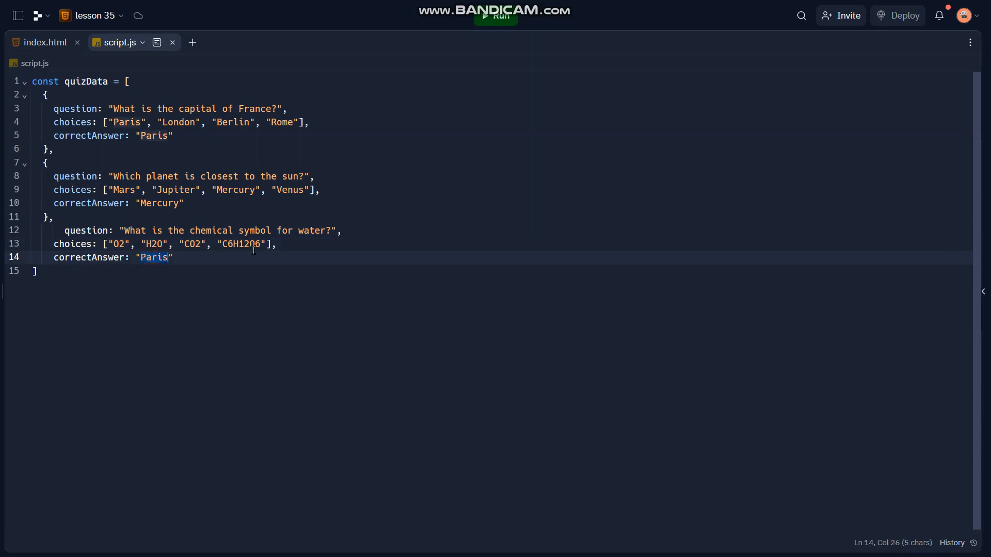
{"action": "type", "text": "H"}
{"action": "key", "text": "BackSpace"}
{"action": "type", "text": "H2O"}
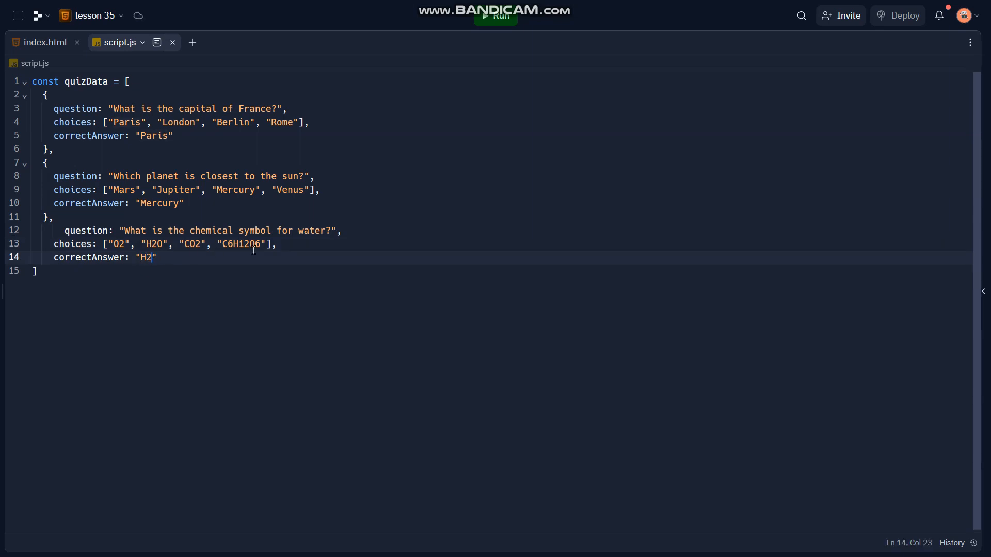
{"action": "key", "text": "BackSpace"}
{"action": "type", "text": "O"}
{"action": "key", "text": "Down"}
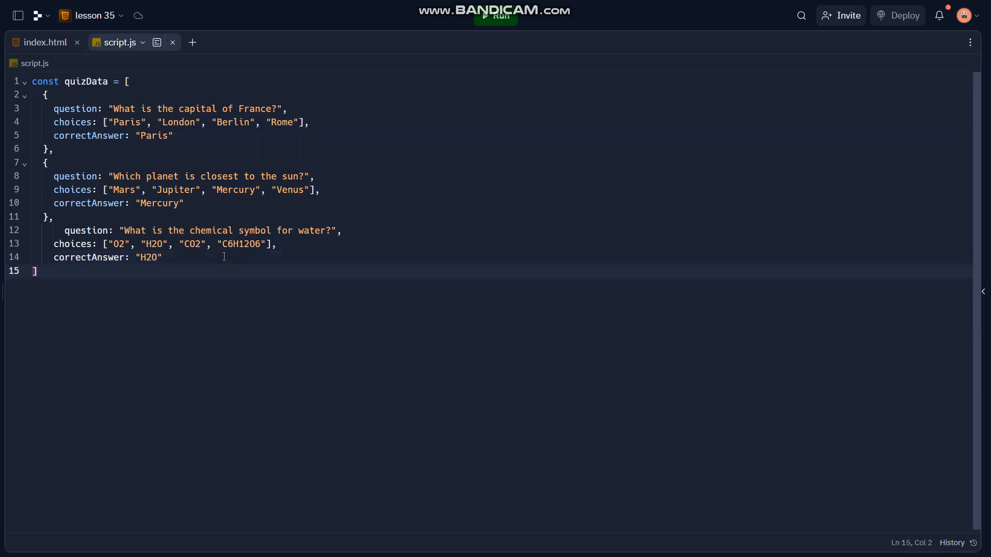
Step: Give the water question its own opening { line and a closing } after its correctAnswer
{"action": "left_click", "coordinate": [224, 257]}
{"action": "left_click", "coordinate": [54, 229]}
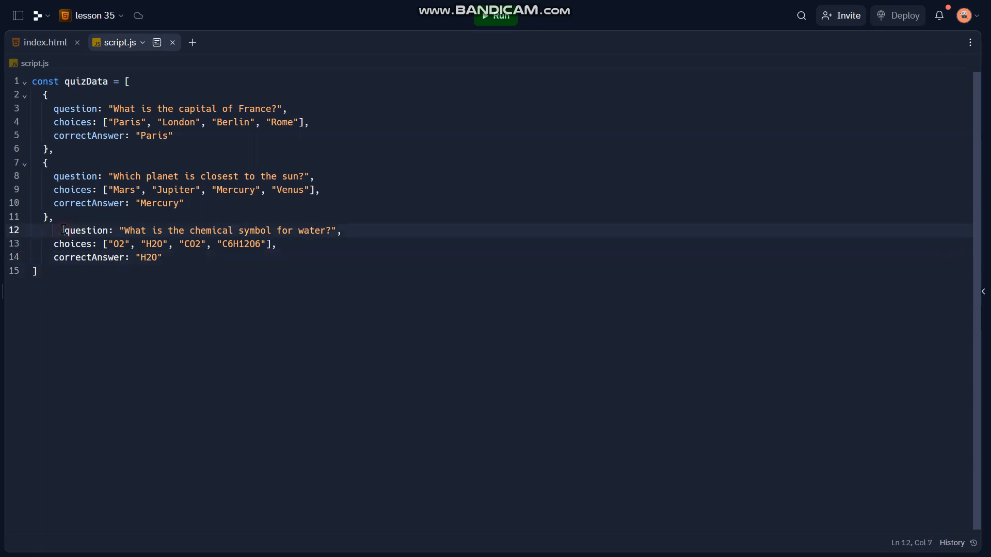
{"action": "key", "text": "BackSpace"}
{"action": "key", "text": "BackSpace"}
{"action": "key", "text": "ctrl+z"}
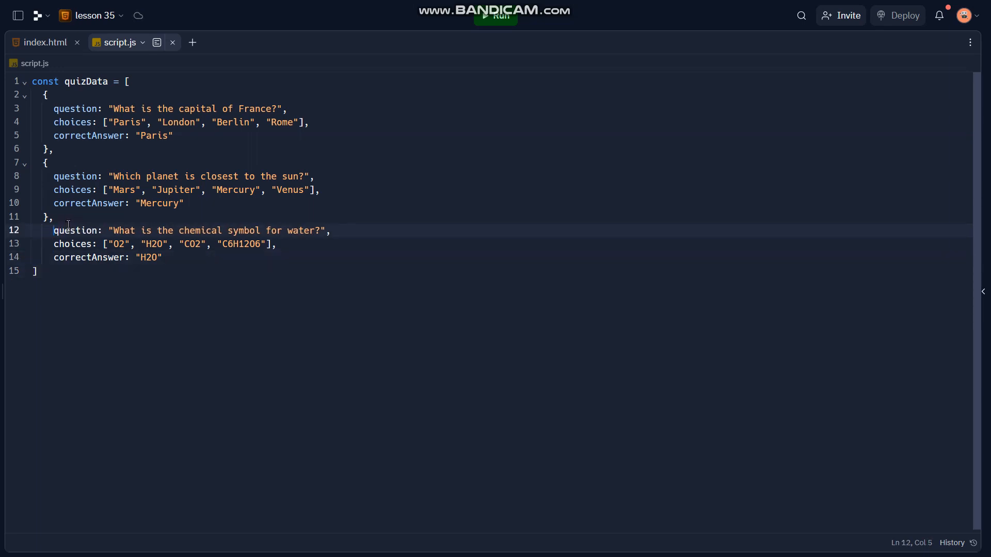
{"action": "left_click", "coordinate": [70, 219]}
{"action": "key", "text": "Return"}
{"action": "type", "text": "{"}
{"action": "key", "text": "ctrl+z"}
{"action": "key", "text": "Return"}
{"action": "type", "text": "{"}
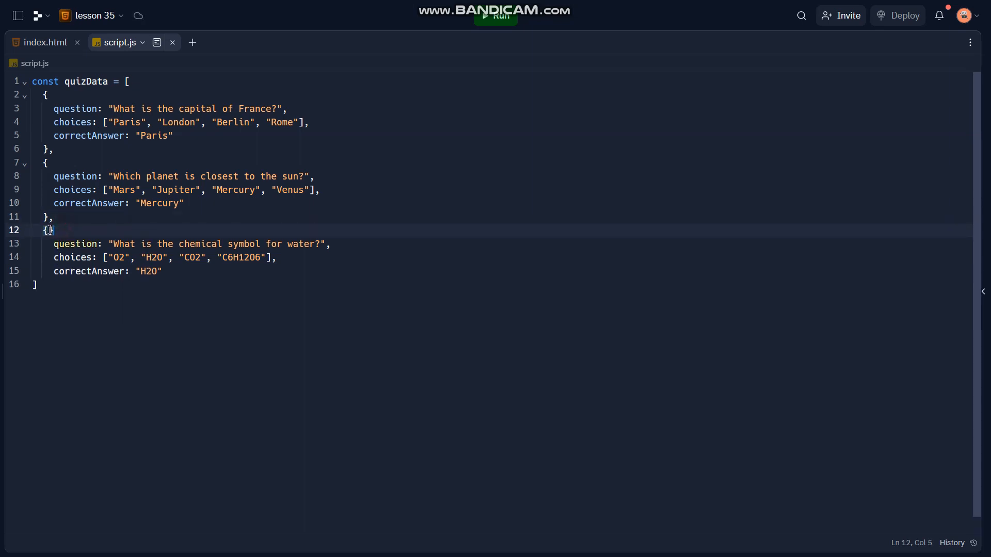
{"action": "left_click", "coordinate": [97, 291]}
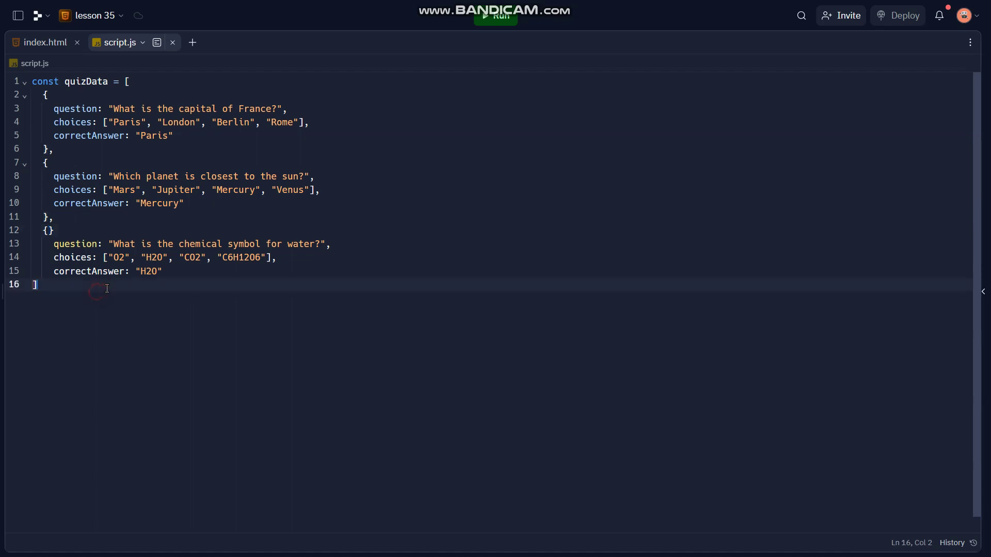
{"action": "left_click", "coordinate": [173, 275]}
{"action": "key", "text": "Return"}
{"action": "type", "text": "}"}
{"action": "left_click", "coordinate": [66, 233]}
{"action": "key", "text": "BackSpace"}
Step: Join the ] onto the closing brace line, terminate quizData with ; and leave a blank line below
{"action": "left_click", "coordinate": [33, 271]}
{"action": "key", "text": "Down"}
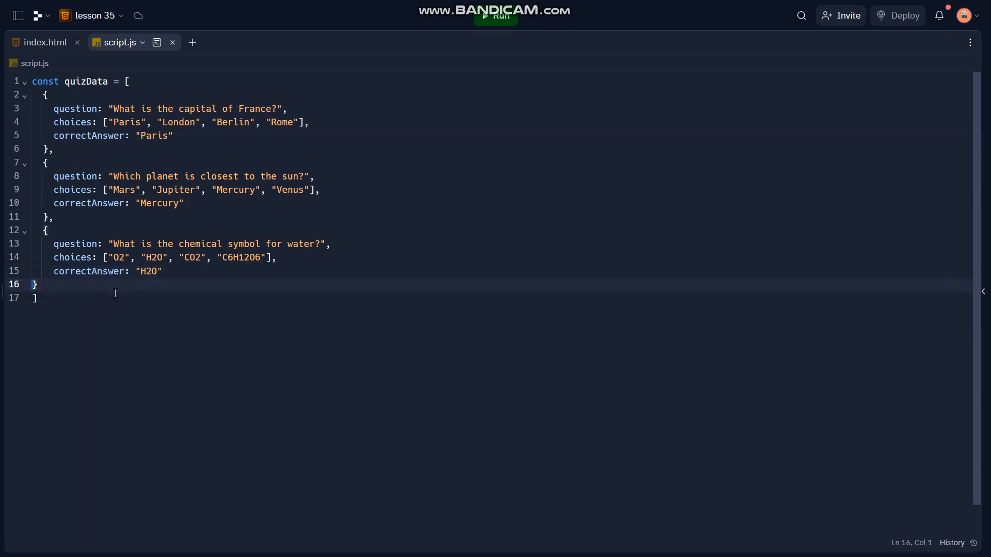
{"action": "key", "text": "Down"}
{"action": "key", "text": "BackSpace"}
{"action": "key", "text": "Right"}
{"action": "type", "text": ";"}
{"action": "key", "text": "Return"}
{"action": "key", "text": "Return"}
{"action": "type", "text": "let current Questi"}
Step: Declare let currentQuestion = 0; and let score = 0; below quizData, with blank lines after
{"action": "key", "text": "ctrl+BackSpace"}
{"action": "key", "text": "ctrl+BackSpace"}
{"action": "type", "text": "currentQuiestion=0"}
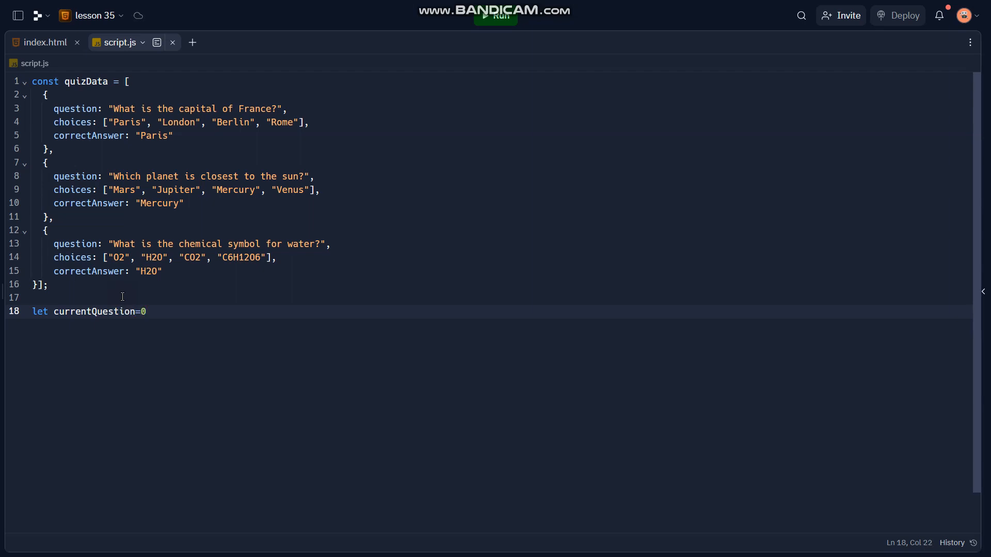
{"action": "type", "text": ";"}
{"action": "key", "text": "Return"}
{"action": "type", "text": "let "}
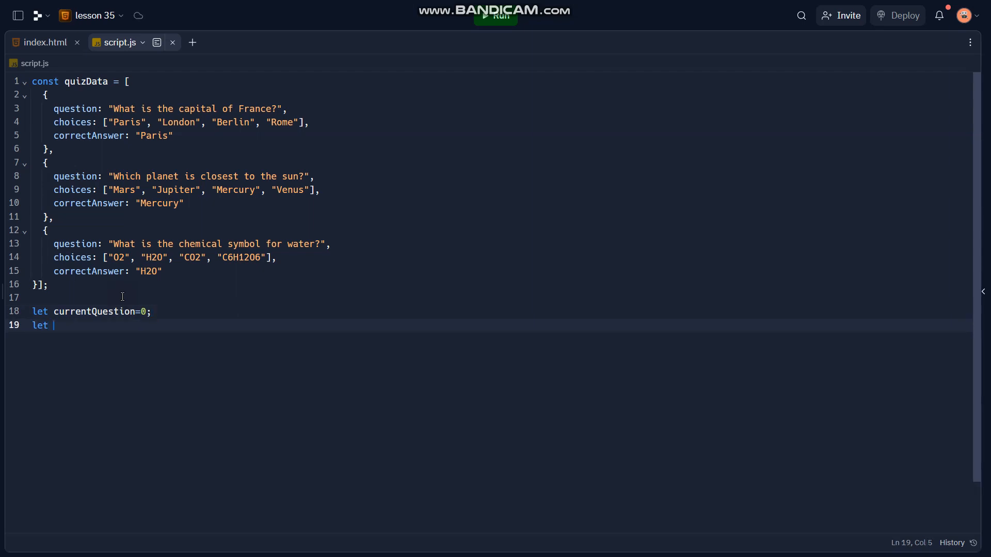
{"action": "type", "text": "score"}
{"action": "type", "text": "= 0;"}
{"action": "key", "text": "Return"}
{"action": "key", "text": "Return"}
{"action": "type", "text": "const questionm"}
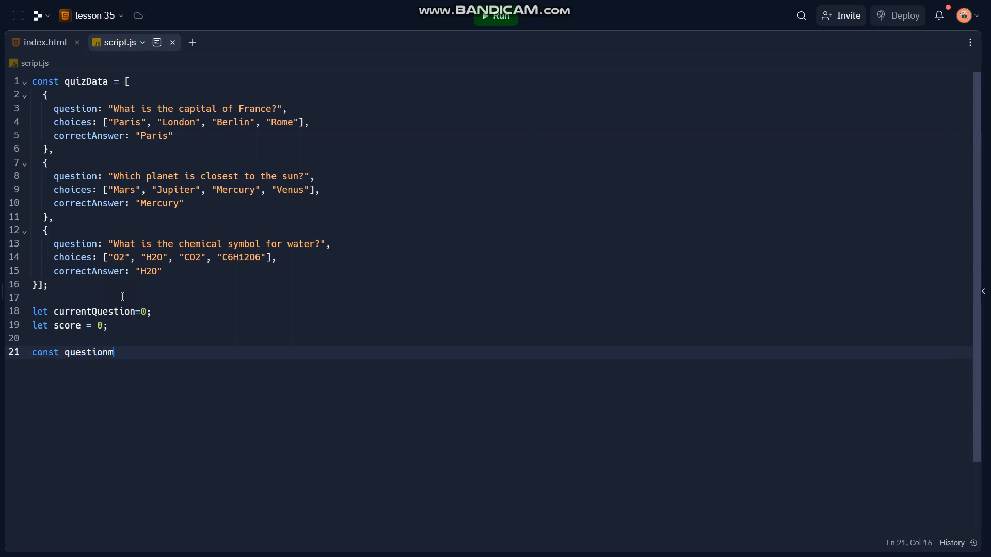
Step: Declare const questionElement = document.getElementById("question"); and begin the next const line
{"action": "key", "text": "BackSpace"}
{"action": "type", "text": "Element"}
{"action": "type", "text": " = docuemnt"}
{"action": "key", "text": "BackSpace"}
{"action": "key", "text": "BackSpace"}
{"action": "key", "text": "BackSpace"}
{"action": "key", "text": "BackSpace"}
{"action": "type", "text": "men"}
{"action": "type", "text": "t"}
{"action": "type", "text": " .get"}
{"action": "key", "text": "BackSpace"}
{"action": "key", "text": "BackSpace"}
{"action": "key", "text": "BackSpace"}
{"action": "key", "text": "BackSpace"}
{"action": "key", "text": "BackSpace"}
{"action": "type", "text": "."}
{"action": "type", "text": "getElementById("}
{"action": "type", "text": "\""}
{"action": "type", "text": "qui"}
{"action": "type", "text": "st"}
{"action": "key", "text": "BackSpace"}
{"action": "key", "text": "BackSpace"}
{"action": "type", "text": "stion"}
{"action": "key", "text": "End"}
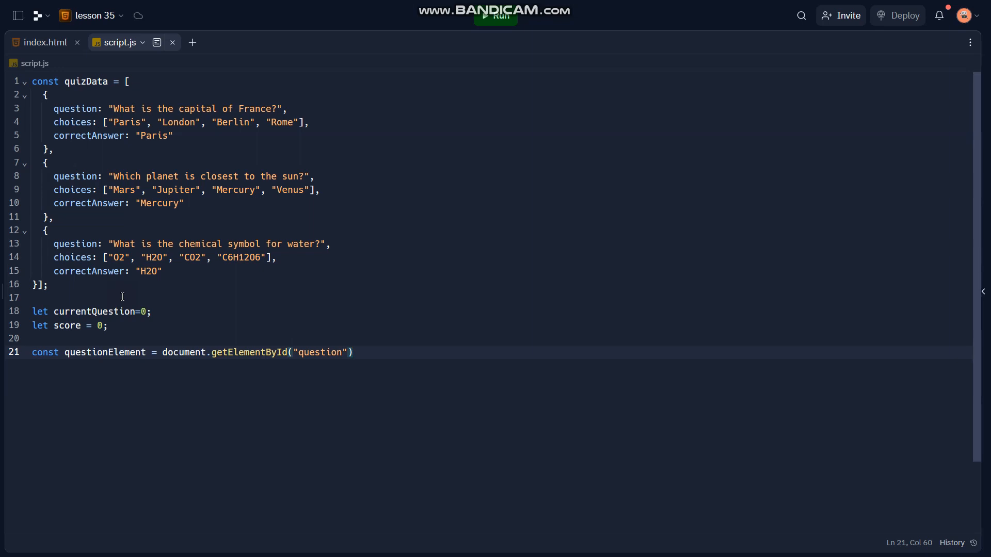
{"action": "type", "text": ";"}
{"action": "key", "text": "Return"}
{"action": "key", "text": "BackSpace"}
{"action": "key", "text": "Return"}
{"action": "type", "text": "const choices El"}
Step: Declare choicesElement, nextBtn and scoreElement via getElementById with ids 'choices', 'nextBtn' and 'score'
{"action": "key", "text": "BackSpace"}
{"action": "key", "text": "BackSpace"}
{"action": "key", "text": "BackSpace"}
{"action": "type", "text": "Element = document.getel"}
{"action": "key", "text": "BackSpace"}
{"action": "key", "text": "BackSpace"}
{"action": "type", "text": "ElementByID"}
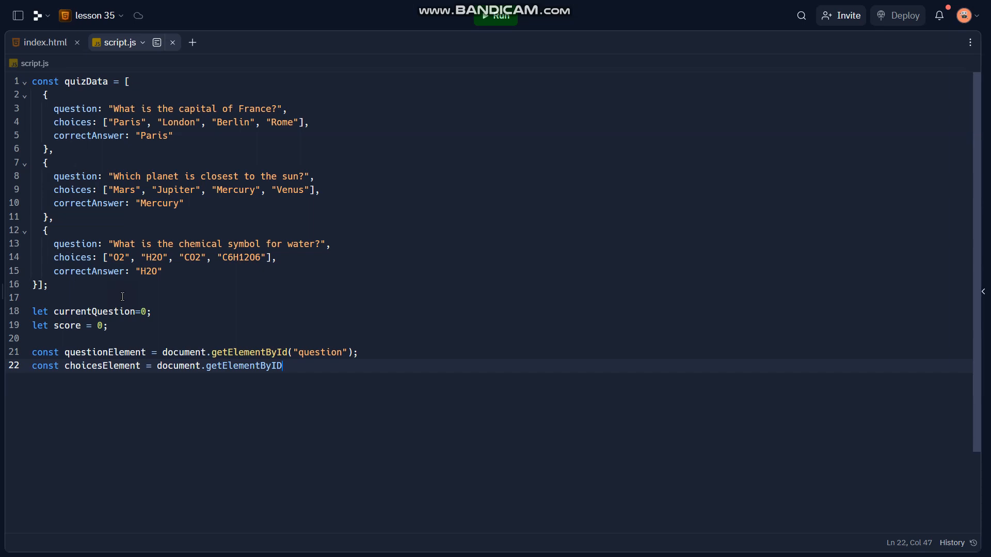
{"action": "key", "text": "BackSpace"}
{"action": "type", "text": "d(\""}
{"action": "type", "text": "choices\");"}
{"action": "key", "text": "Return"}
{"action": "type", "text": "const"}
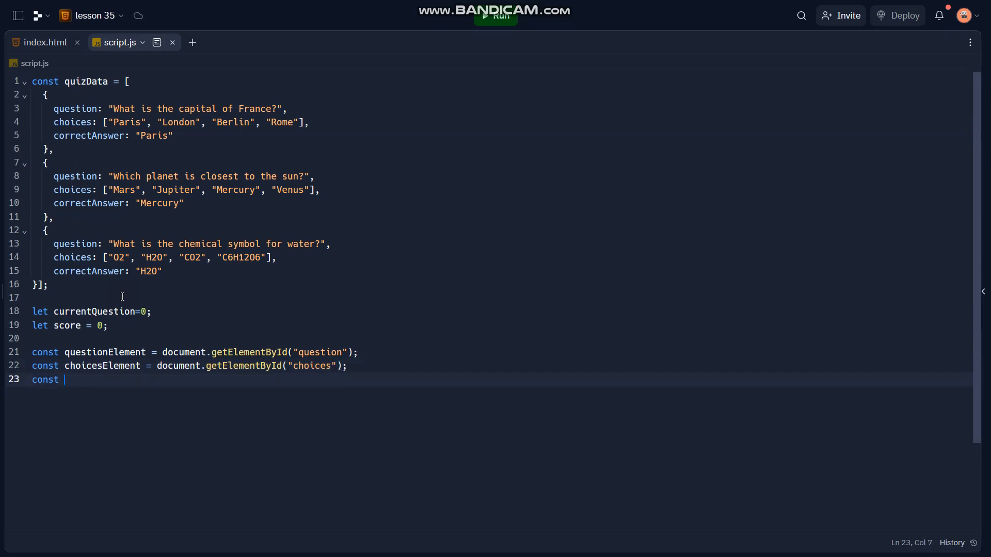
{"action": "type", "text": "NextBtn= dcu"}
{"action": "key", "text": "BackSpace"}
{"action": "key", "text": "BackSpace"}
{"action": "type", "text": "ocument.getELem"}
{"action": "key", "text": "BackSpace"}
{"action": "key", "text": "BackSpace"}
{"action": "key", "text": "BackSpace"}
{"action": "type", "text": "lementById(\"nextBtn"}
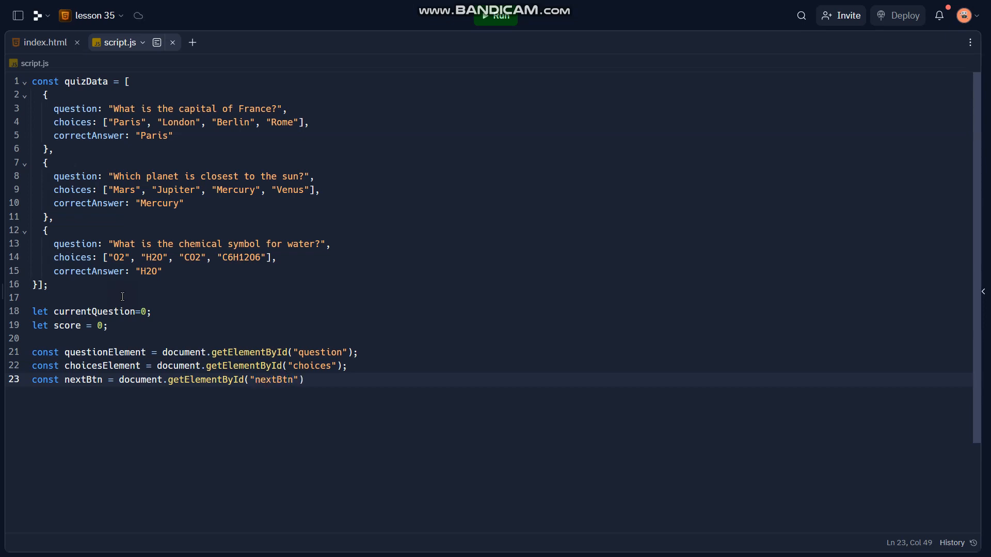
{"action": "type", "text": "\");"}
{"action": "key", "text": "Return"}
{"action": "type", "text": "const"}
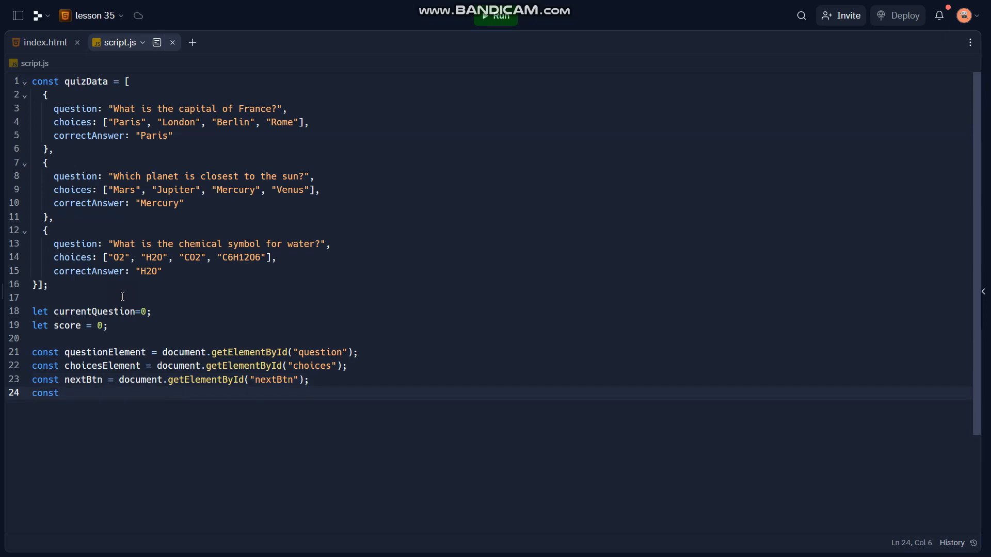
{"action": "type", "text": " scoreElement = "}
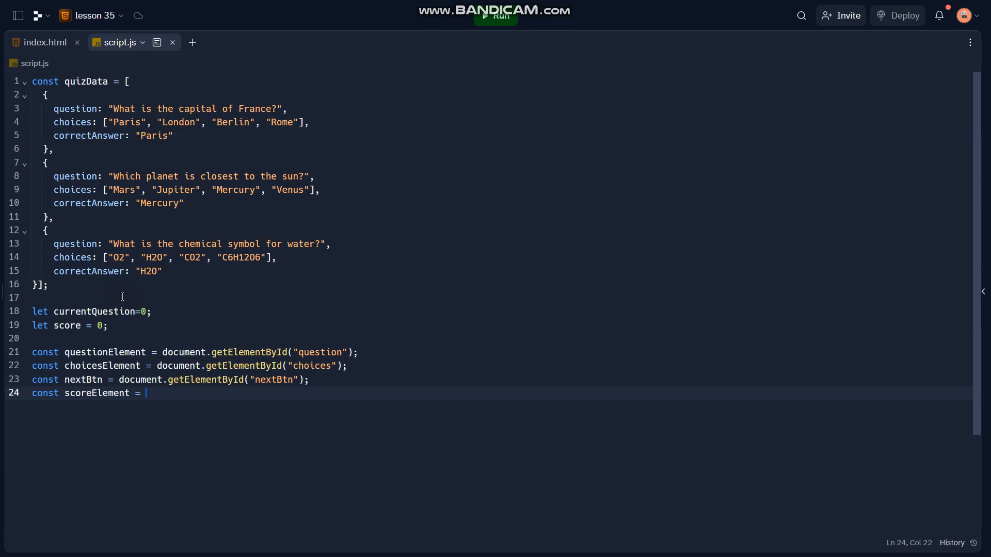
{"action": "type", "text": "document"}
{"action": "key", "text": "BackSpace"}
{"action": "key", "text": "ctrl+BackSpace"}
{"action": "type", "text": "document"}
{"action": "key", "text": "BackSpace"}
{"action": "key", "text": "BackSpace"}
{"action": "key", "text": "BackSpace"}
{"action": "type", "text": "ment.getEk"}
{"action": "key", "text": "BackSpace"}
{"action": "type", "text": "lementByID"}
{"action": "key", "text": "BackSpace"}
{"action": "type", "text": "d(\""}
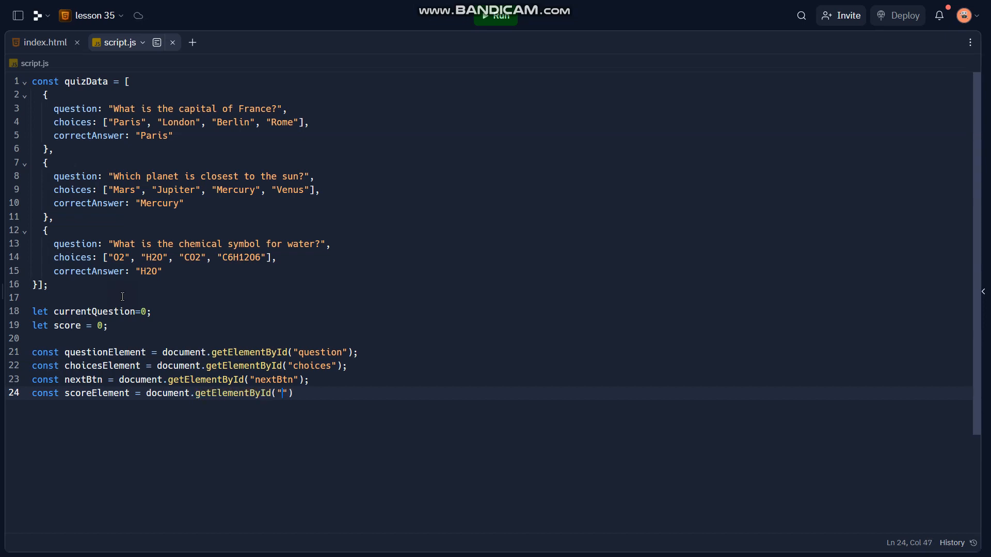
{"action": "type", "text": "score\");"}
Step: Space out line 18 so the assignment reads currentQuestion = 0
{"action": "left_click", "coordinate": [142, 325]}
{"action": "left_click_drag", "start_coordinate": [53, 311], "coordinate": [138, 312]}
{"action": "left_click", "coordinate": [155, 311]}
{"action": "left_click", "coordinate": [161, 311]}
{"action": "left_click", "coordinate": [138, 312]}
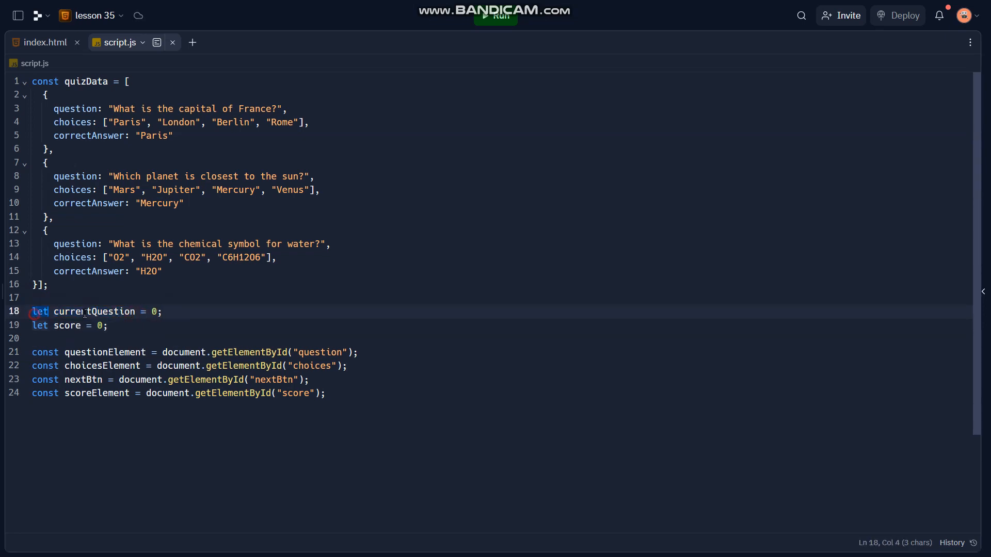
Step: Retype the let keyword on line 18 and leave blank lines below the scoreElement declaration
{"action": "left_click_drag", "start_coordinate": [54, 311], "coordinate": [157, 311]}
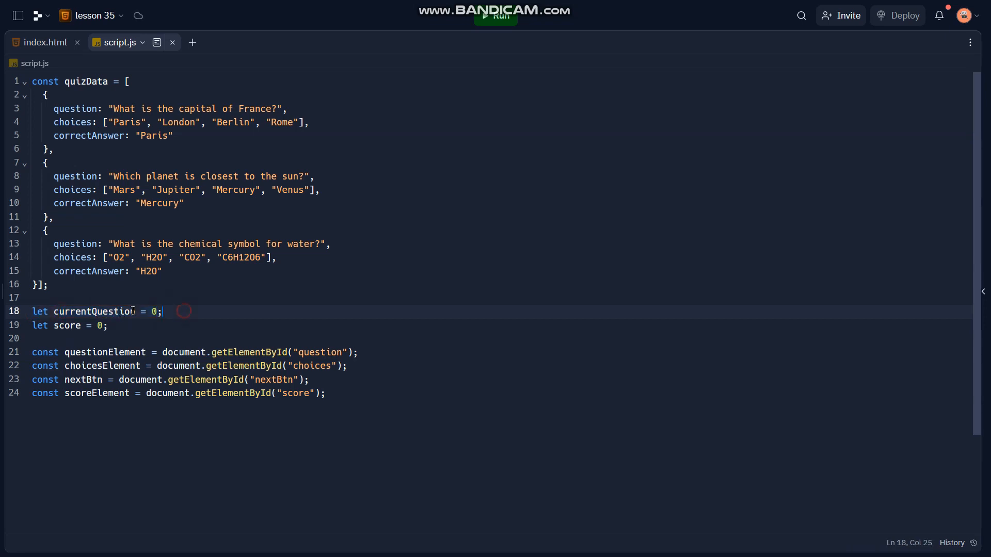
{"action": "left_click", "coordinate": [82, 311]}
{"action": "left_click_drag", "start_coordinate": [53, 311], "coordinate": [4, 313]}
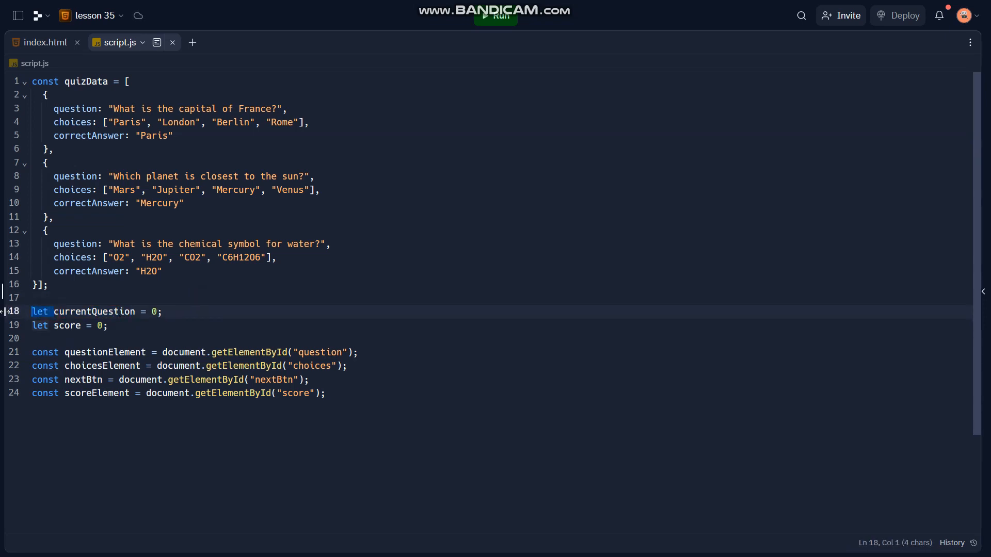
{"action": "key", "text": "BackSpace"}
{"action": "type", "text": "´let"}
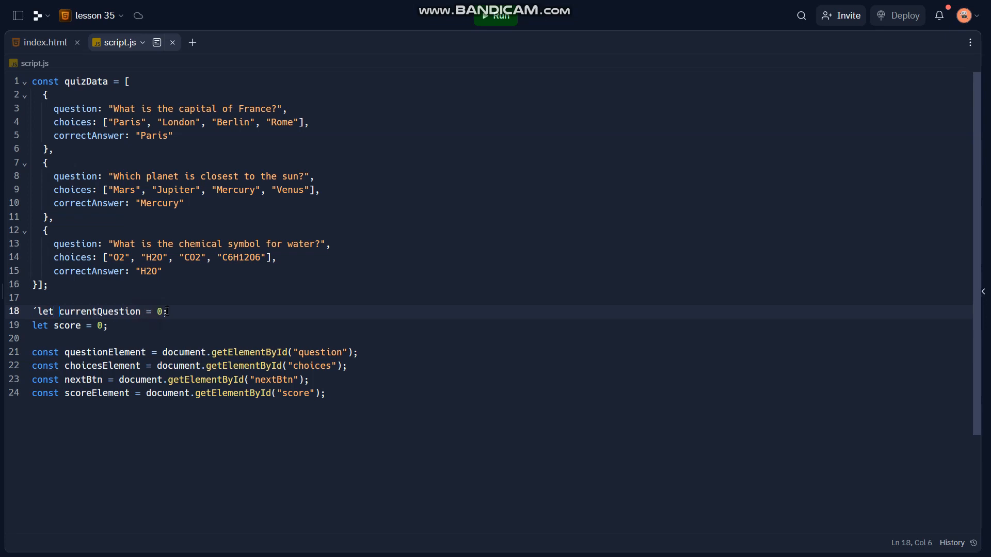
{"action": "key", "text": "BackSpace"}
{"action": "key", "text": "BackSpace"}
{"action": "key", "text": "BackSpace"}
{"action": "key", "text": "BackSpace"}
{"action": "type", "text": "let"}
{"action": "left_click", "coordinate": [167, 403]}
{"action": "key", "text": "Return"}
{"action": "key", "text": "Return"}
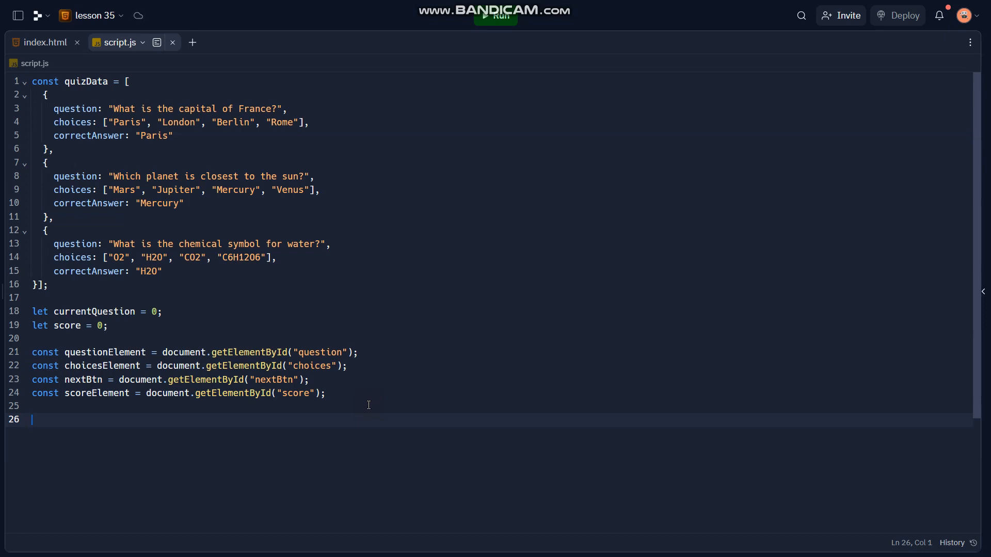
{"action": "type", "text": "fucn"}
Step: Define function loadQuestion() and look up currentQuizData = quizData[currentQuestion] inside it
{"action": "key", "text": "BackSpace"}
{"action": "key", "text": "BackSpace"}
{"action": "type", "text": "nction loadQuestion() {"}
{"action": "key", "text": "Return"}
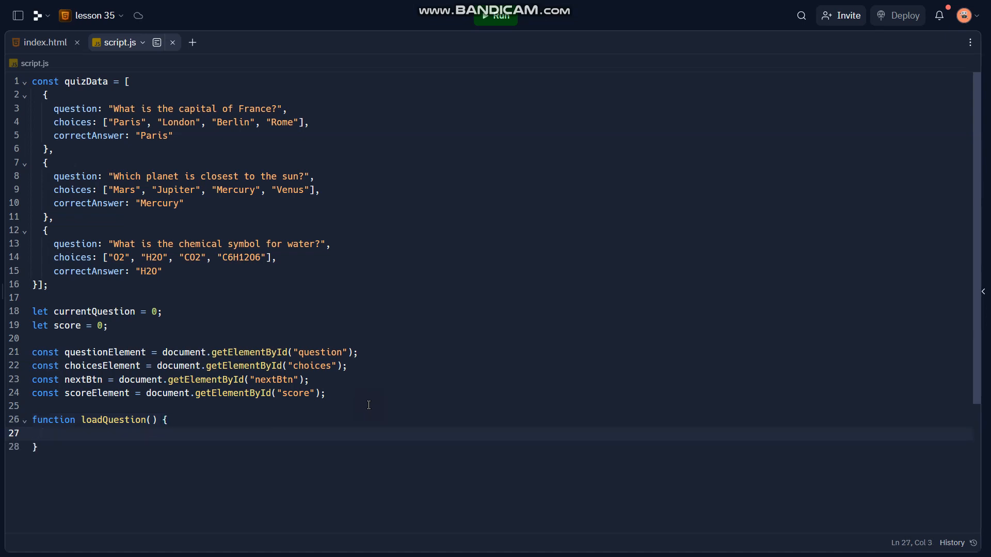
{"action": "type", "text": "const"}
{"action": "type", "text": " choice"}
{"action": "key", "text": "ctrl+BackSpace"}
{"action": "type", "text": "current"}
{"action": "type", "text": "QuizData = "}
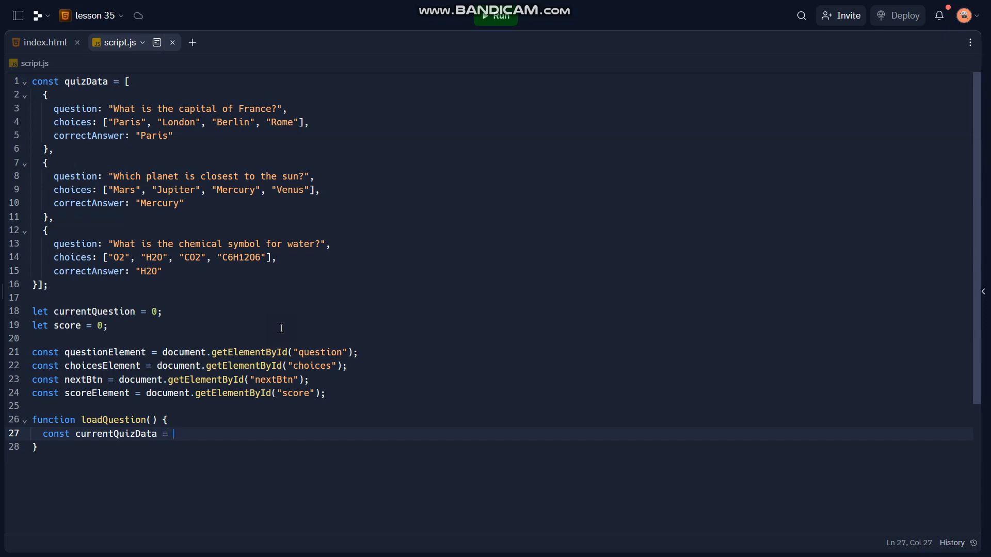
{"action": "type", "text": "quizData[currentQuestion]"}
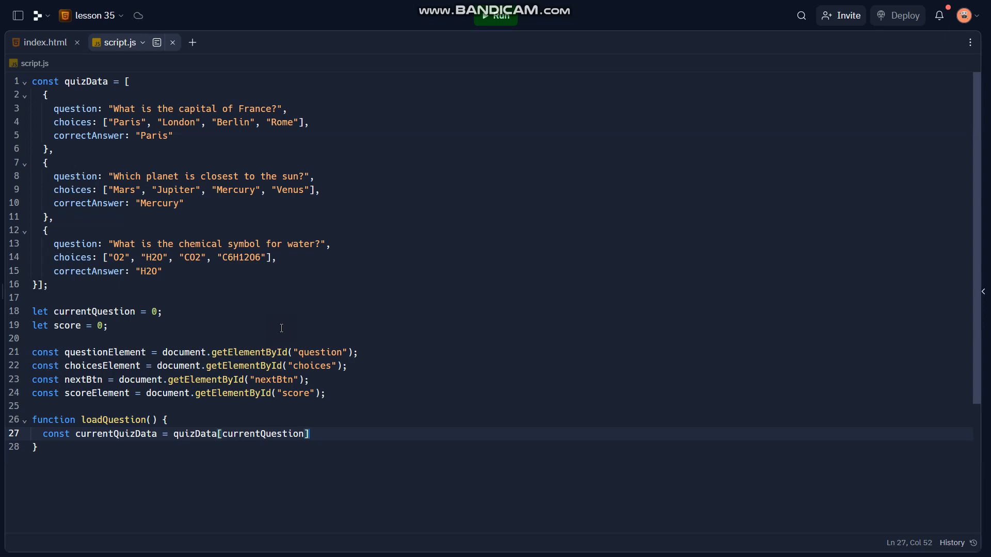
{"action": "type", "text": ";"}
{"action": "key", "text": "Return"}
{"action": "type", "text": "quesi"}
Step: Set questionElement.textContent = currentQuizData.question inside loadQuestion
{"action": "key", "text": "BackSpace"}
{"action": "type", "text": "tion Element.textcontent"}
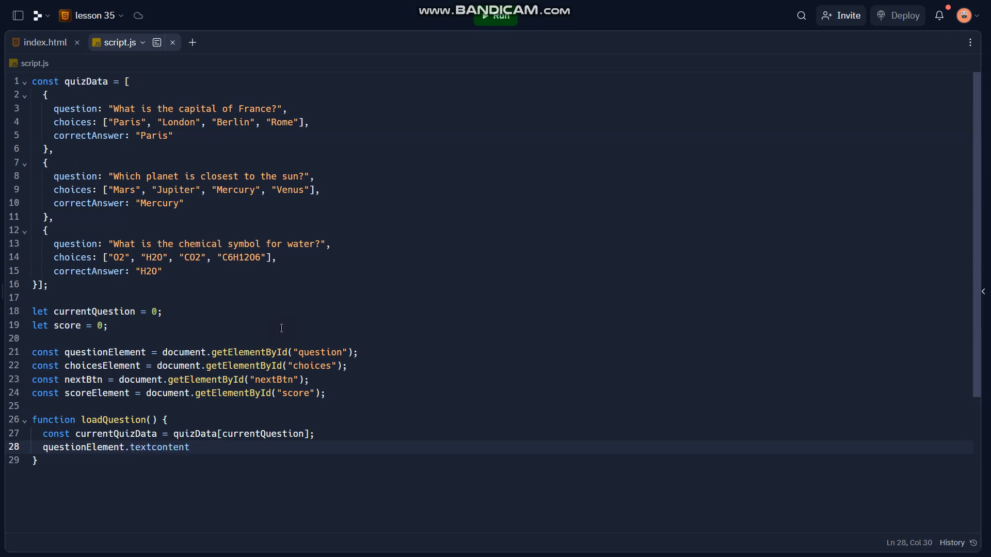
{"action": "key", "text": "Left"}
{"action": "key", "text": "Left"}
{"action": "key", "text": "Left"}
{"action": "key", "text": "BackSpace"}
{"action": "key", "text": "BackSpace"}
{"action": "type", "text": "= currentQu"}
{"action": "key", "text": "BackSpace"}
{"action": "key", "text": "BackSpace"}
{"action": "type", "text": "QuizData.questi"}
{"action": "key", "text": "BackSpace"}
{"action": "key", "text": "BackSpace"}
{"action": "type", "text": "tion("}
{"action": "key", "text": "BackSpace"}
{"action": "type", "text": ";"}
Step: Clear the choices with choicesElement.innerHTML = '' on line 29
{"action": "key", "text": "Return"}
{"action": "type", "text": "choicesElement.innerHTML"}
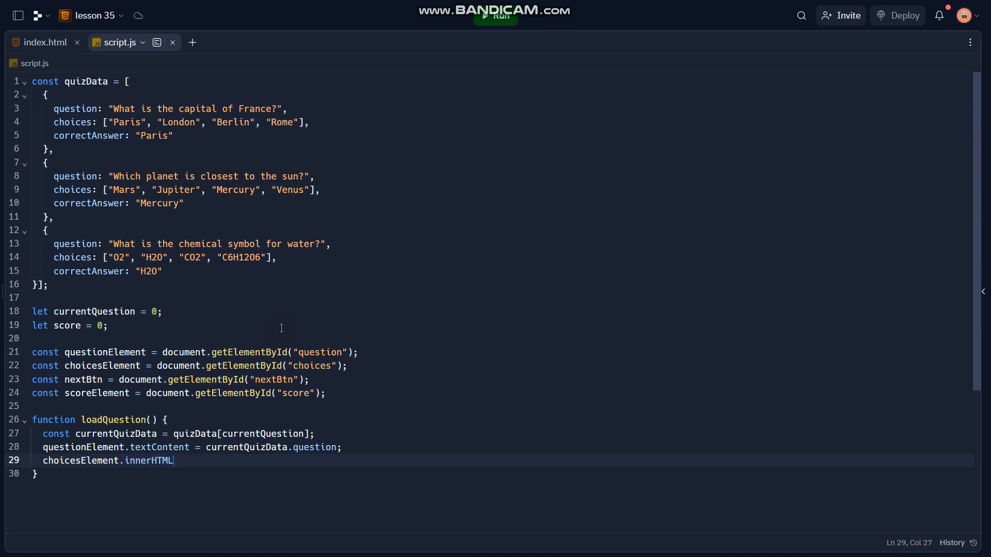
{"action": "type", "text": "= "}
{"action": "type", "text": "'"}
{"action": "key", "text": "BackSpace"}
{"action": "type", "text": "'"}
{"action": "left_click", "coordinate": [216, 479]}
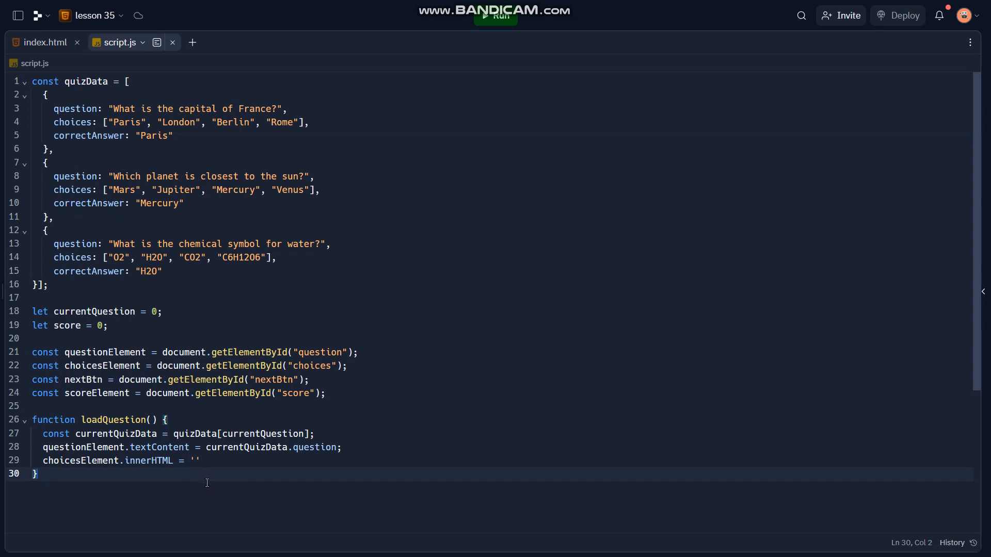
{"action": "left_click", "coordinate": [207, 465]}
Step: Loop currentQuizData.choices.forEach(choice => …) and create a button element for each choice
{"action": "key", "text": "Return"}
{"action": "key", "text": "Return"}
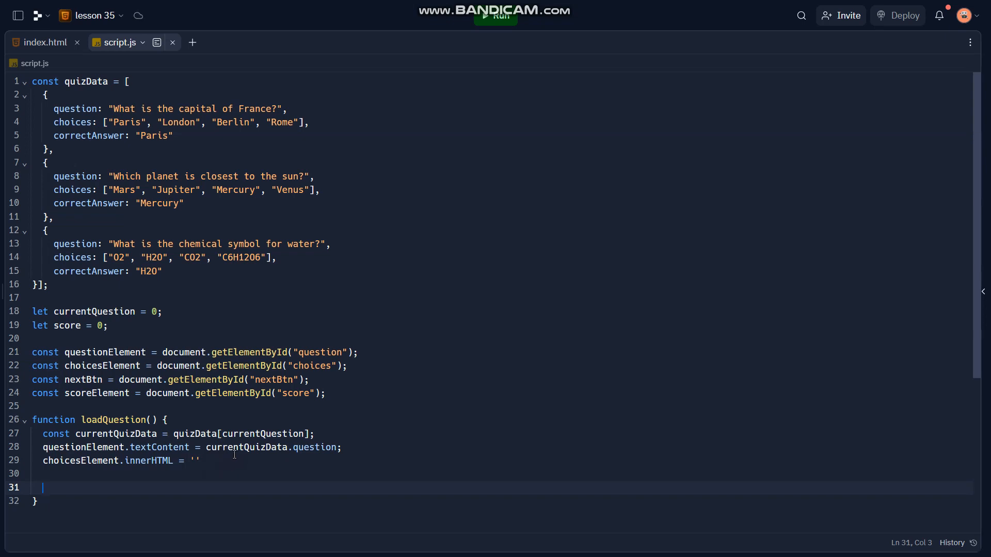
{"action": "type", "text": "currentQuizData.choices.forEach"}
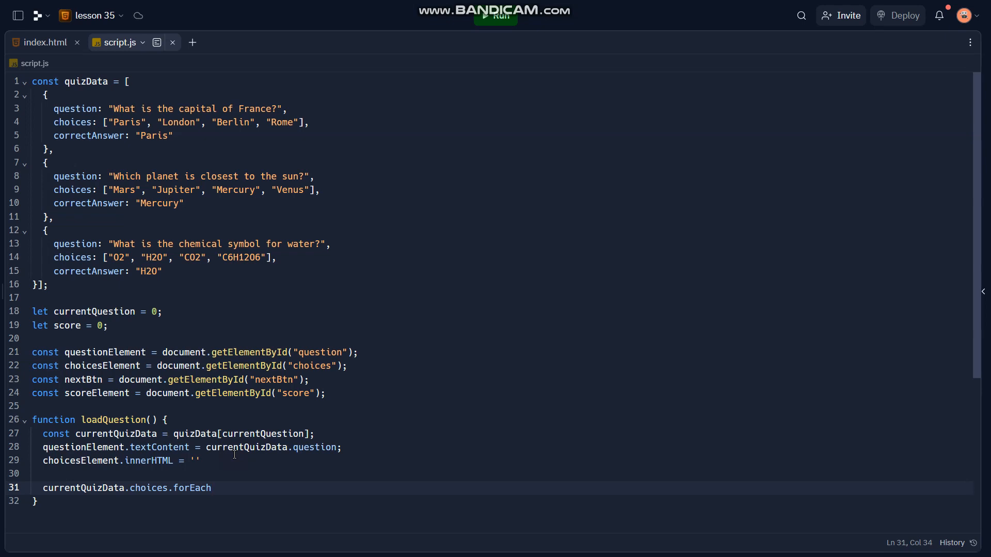
{"action": "type", "text": "(choice ="}
{"action": "type", "text": ">"}
{"action": "type", "text": " {"}
{"action": "key", "text": "Return"}
{"action": "type", "text": "const choiceElement"}
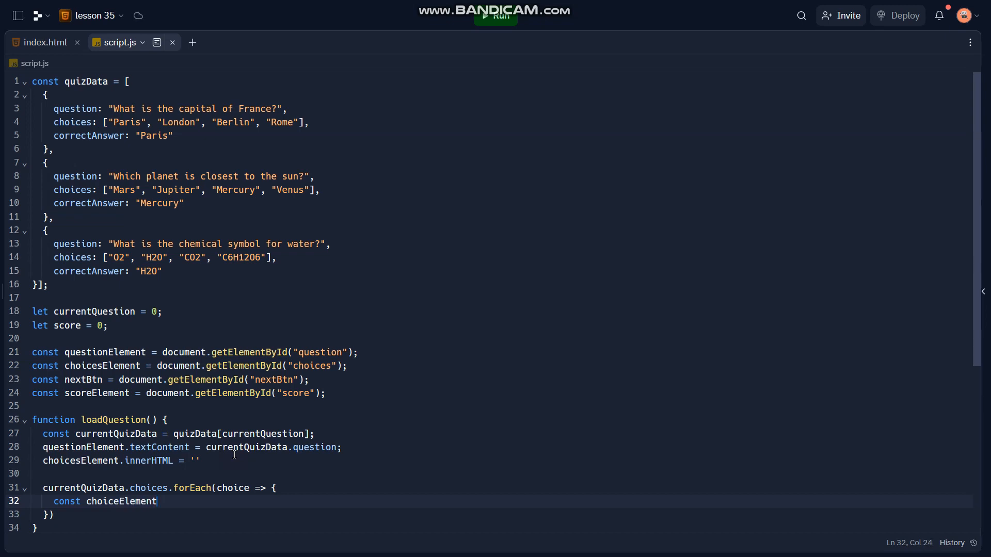
{"action": "type", "text": " = document.createElemem"}
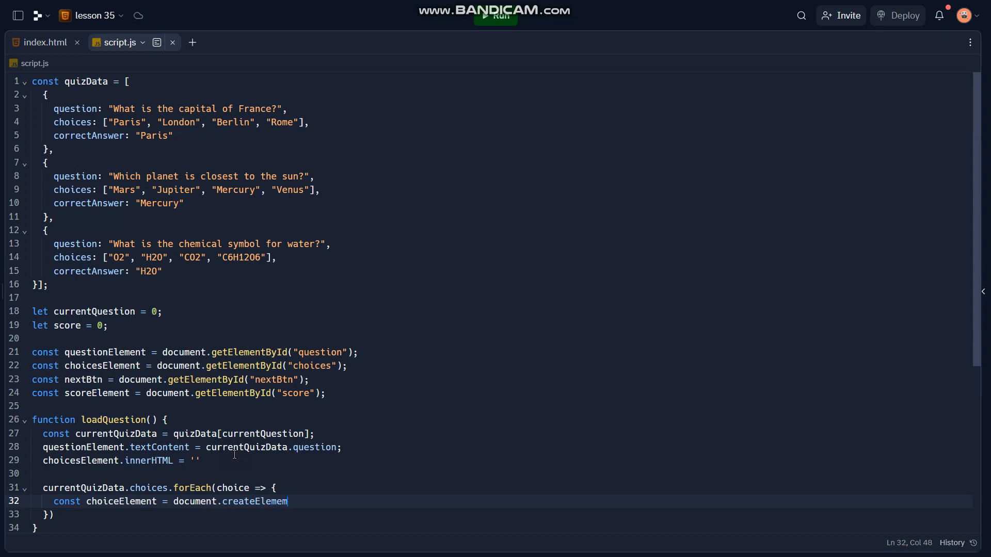
{"action": "type", "text": "nmt(\""}
{"action": "key", "text": "BackSpace"}
{"action": "type", "text": "'button')"}
{"action": "type", "text": ";"}
{"action": "key", "text": "Return"}
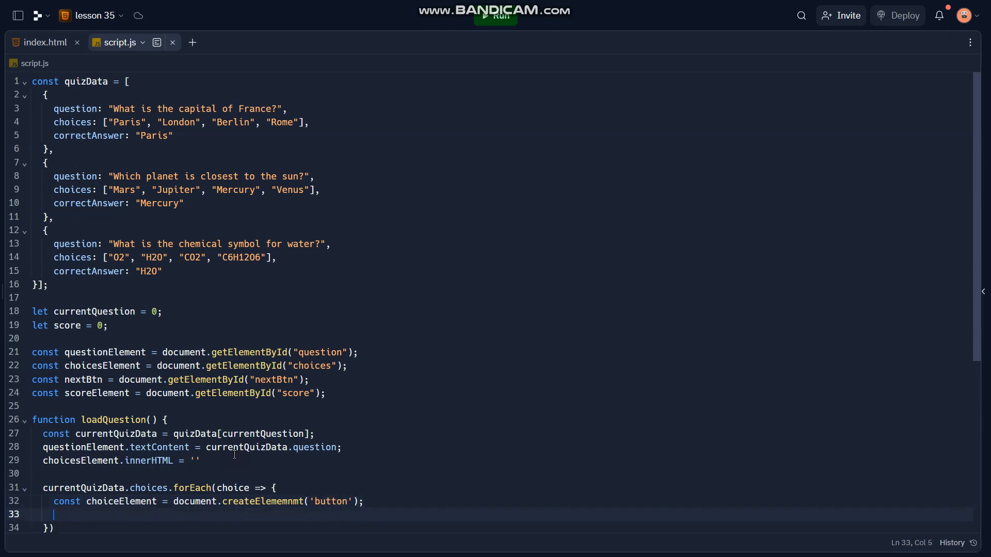
{"action": "type", "text": "choiceElement.te"}
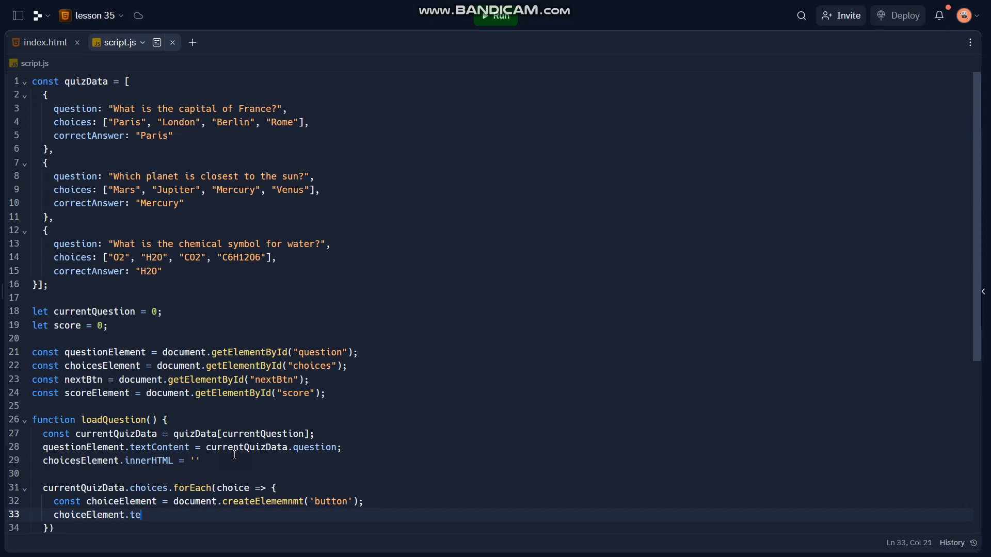
{"action": "type", "text": "xtConte"}
{"action": "type", "text": "nt"}
{"action": "scroll", "coordinate": [276, 408], "scroll_direction": "down", "scroll_amount": 3}
{"action": "scroll", "coordinate": [323, 358], "scroll_direction": "down", "scroll_amount": 3}
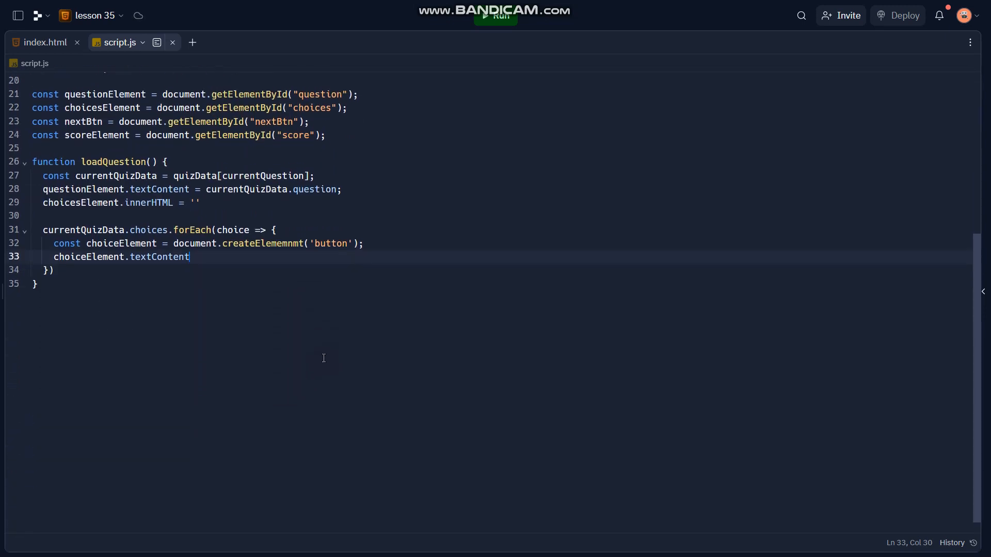
{"action": "type", "text": " = choice"}
{"action": "type", "text": ";"}
Step: Set choiceElement.textContent = choice and add the 'choice' class to each button
{"action": "key", "text": "Return"}
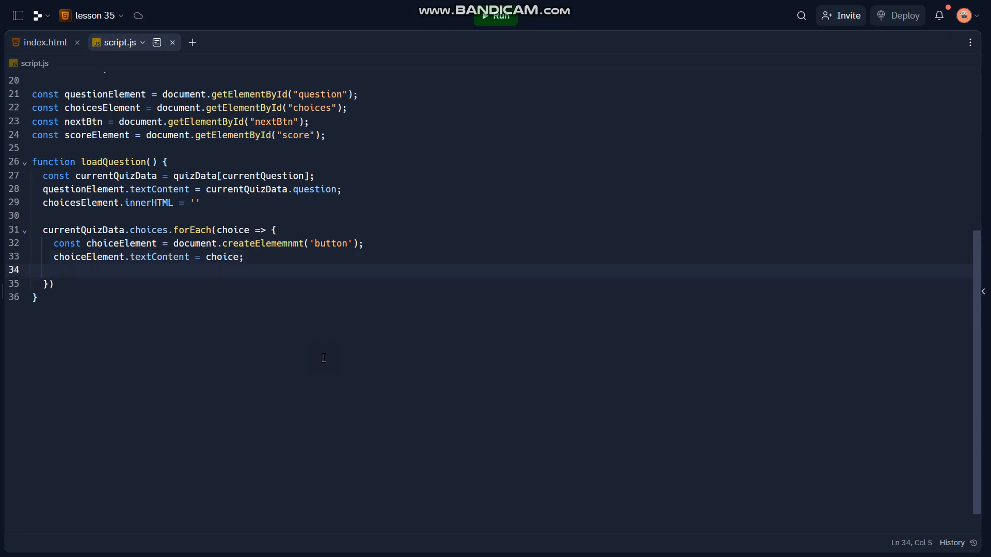
{"action": "type", "text": "choice"}
{"action": "key", "text": "ctrl+BackSpace"}
{"action": "key", "text": "ctrl+BackSpace"}
{"action": "type", "text": "choice"}
{"action": "key", "text": "BackSpace"}
{"action": "type", "text": "Element.classList.add('"}
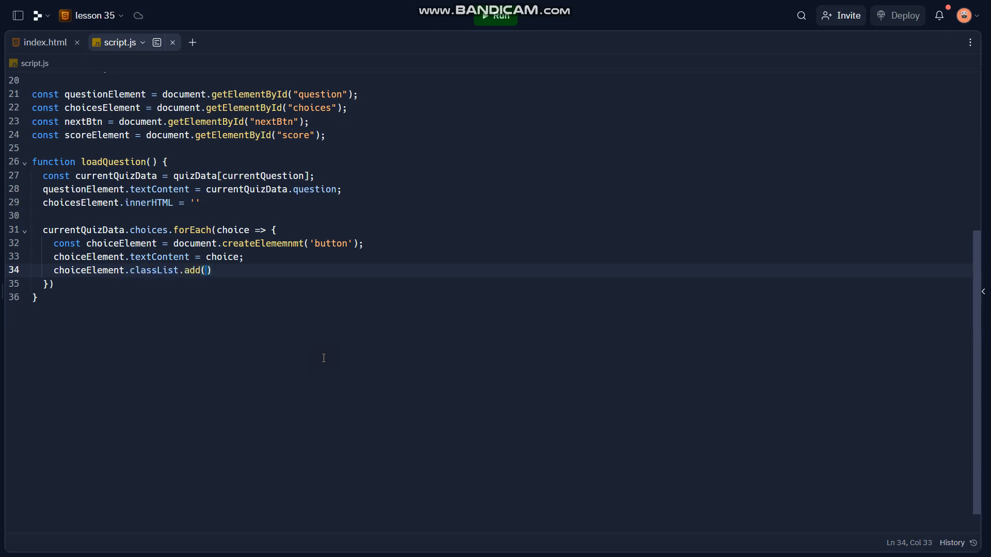
{"action": "type", "text": "choice'"}
{"action": "key", "text": "Return"}
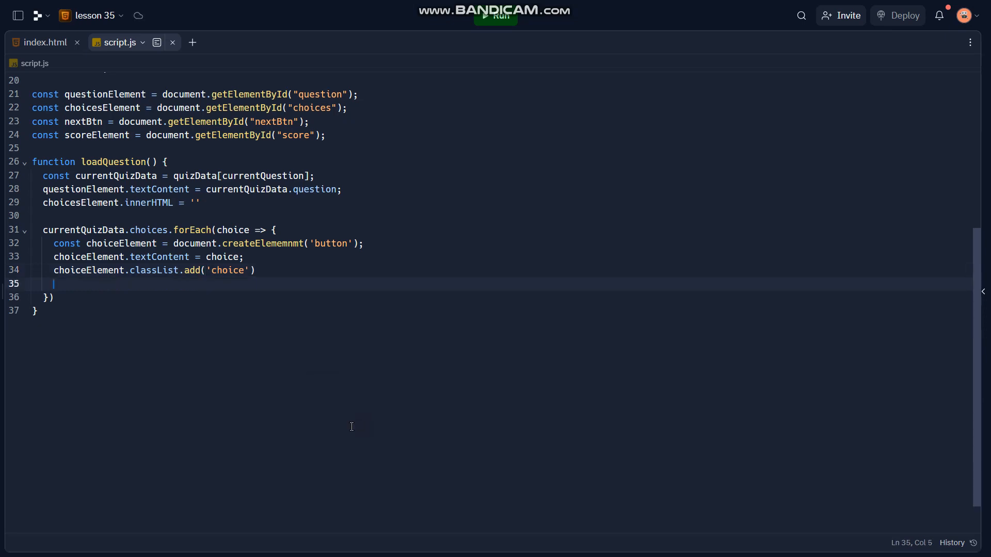
{"action": "triple_click", "coordinate": [50, 297]}
{"action": "left_click", "coordinate": [49, 298]}
{"action": "type", "text": ")"}
{"action": "left_click", "coordinate": [89, 285]}
Step: Add a 'click' listener on each button that calls checkAnswer(choice)
{"action": "key", "text": "Return"}
{"action": "type", "text": "choices"}
{"action": "key", "text": "BackSpace"}
{"action": "type", "text": "Element.addEventL"}
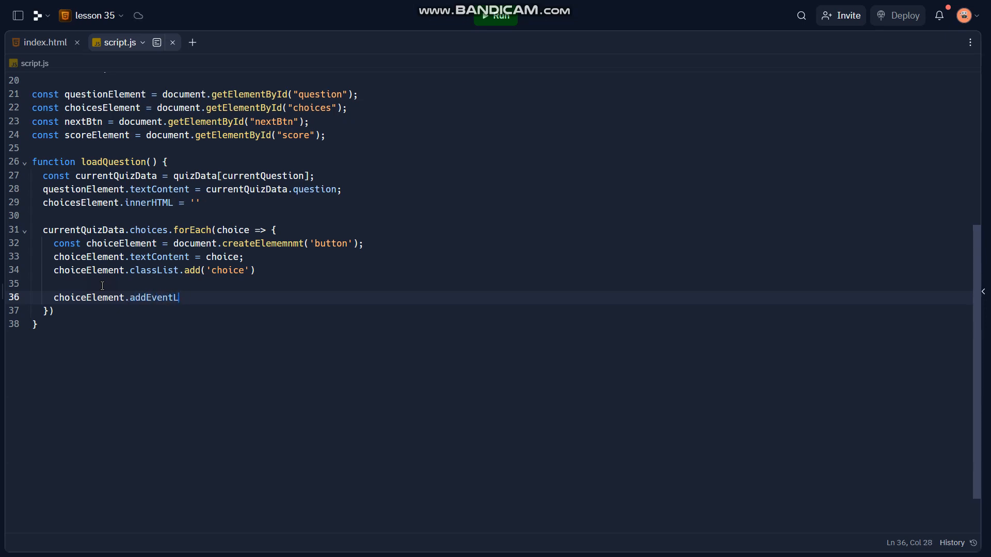
{"action": "type", "text": "istener"}
{"action": "type", "text": "('"}
{"action": "type", "text": "click"}
{"action": "key", "text": "Right"}
{"action": "key", "text": "Right"}
{"action": "type", "text": ","}
{"action": "key", "text": "BackSpace"}
{"action": "key", "text": "Left"}
{"action": "type", "text": ", ()"}
{"action": "key", "text": "Right"}
{"action": "key", "text": "BackSpace"}
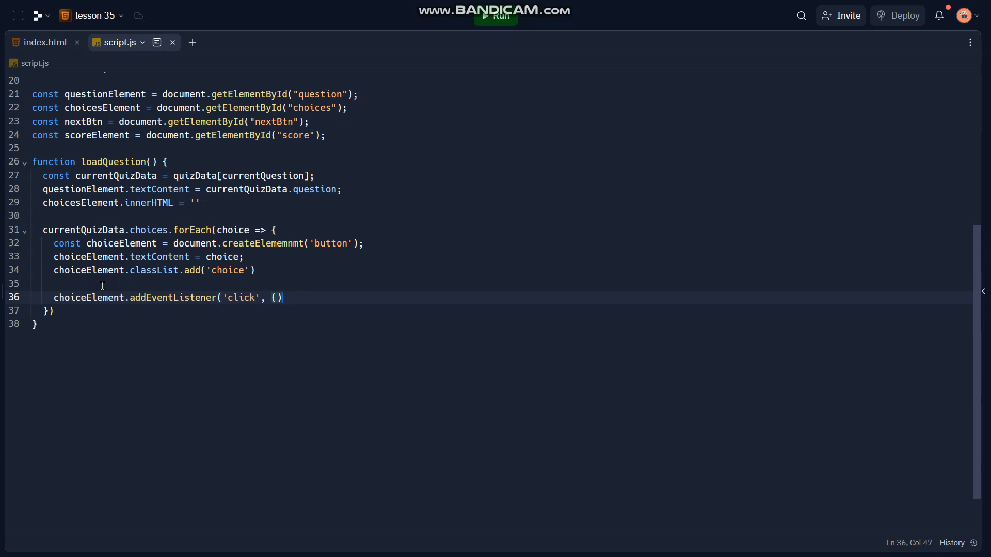
{"action": "type", "text": ")"}
{"action": "key", "text": "Left"}
{"action": "type", "text": "=>"}
{"action": "type", "text": " checkAnswe"}
{"action": "key", "text": "BackSpace"}
{"action": "key", "text": "BackSpace"}
{"action": "key", "text": "BackSpace"}
{"action": "type", "text": "swer("}
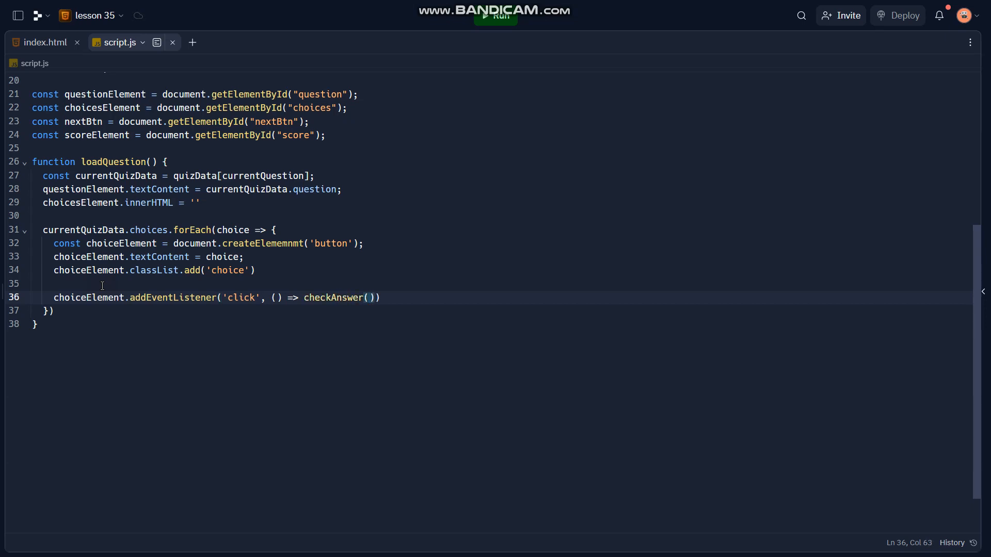
{"action": "type", "text": "choice))"}
{"action": "type", "text": ";"}
{"action": "key", "text": "Return"}
{"action": "key", "text": "Return"}
{"action": "type", "text": "choicess"}
Step: Append choiceElement to choicesElement, close the forEach with ; and leave blank lines after loadQuestion
{"action": "key", "text": "BackSpace"}
{"action": "type", "text": "Element.appendChild(choiceElement"}
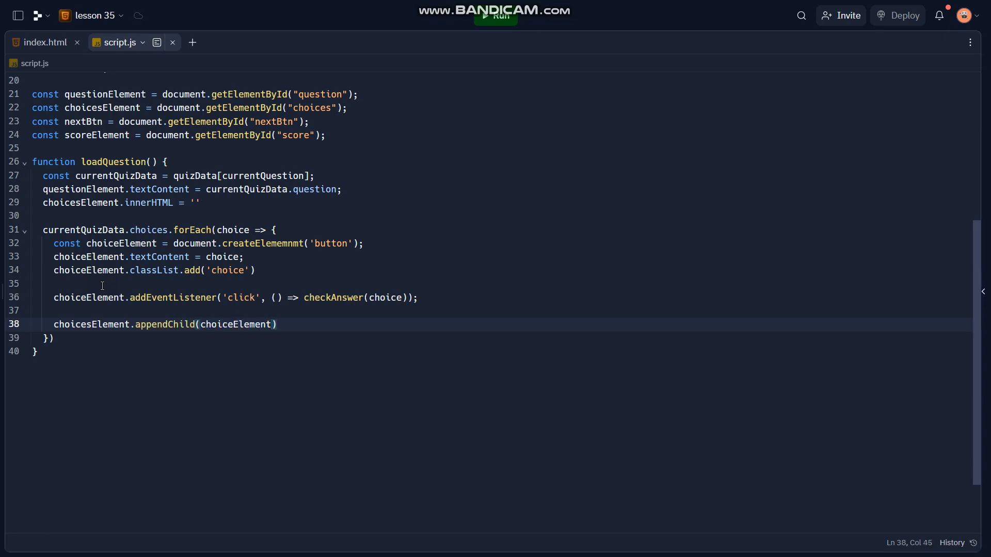
{"action": "type", "text": ");"}
{"action": "key", "text": "Down"}
{"action": "type", "text": ";"}
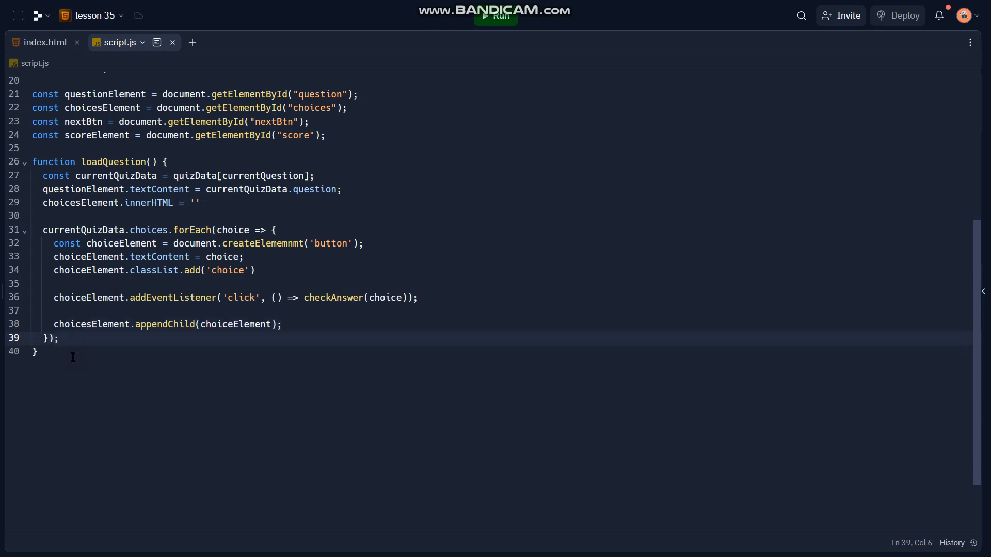
{"action": "left_click", "coordinate": [249, 310]}
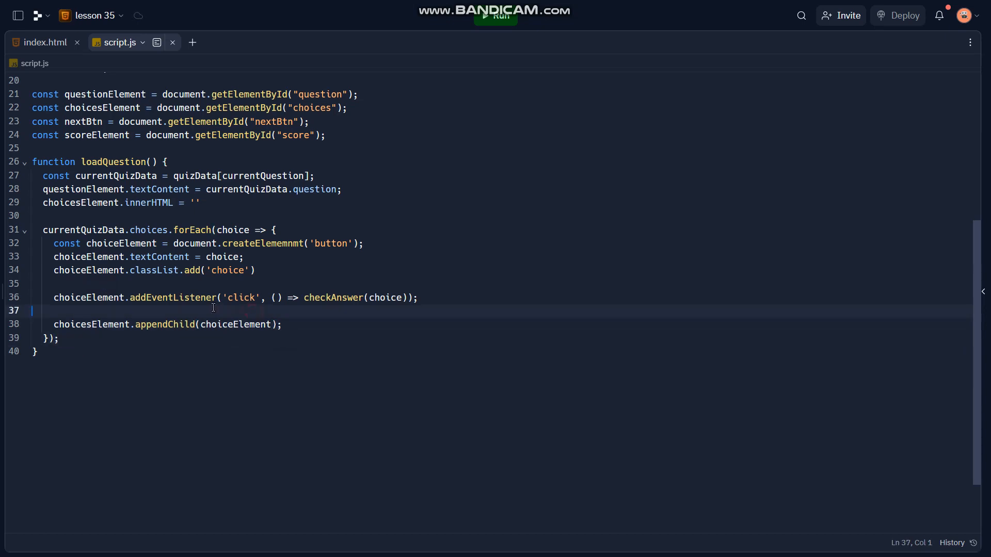
{"action": "key", "text": "BackSpace"}
{"action": "left_click", "coordinate": [171, 338]}
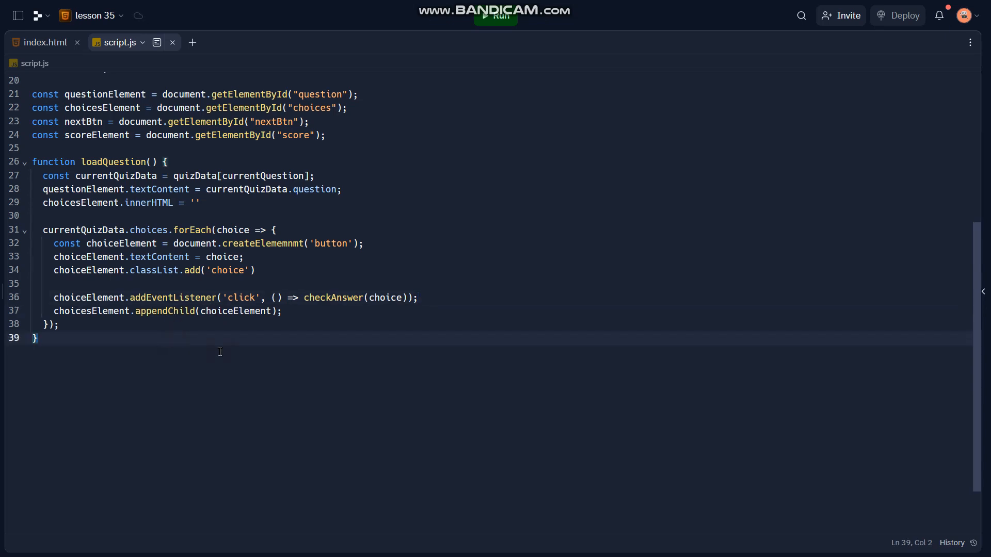
{"action": "key", "text": "Return"}
{"action": "key", "text": "Return"}
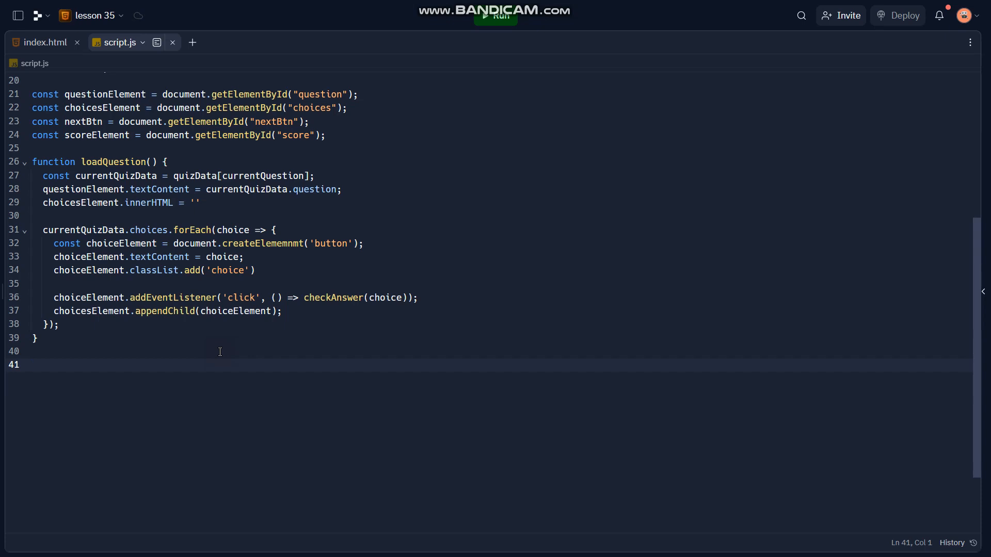
{"action": "type", "text": "function Chec"}
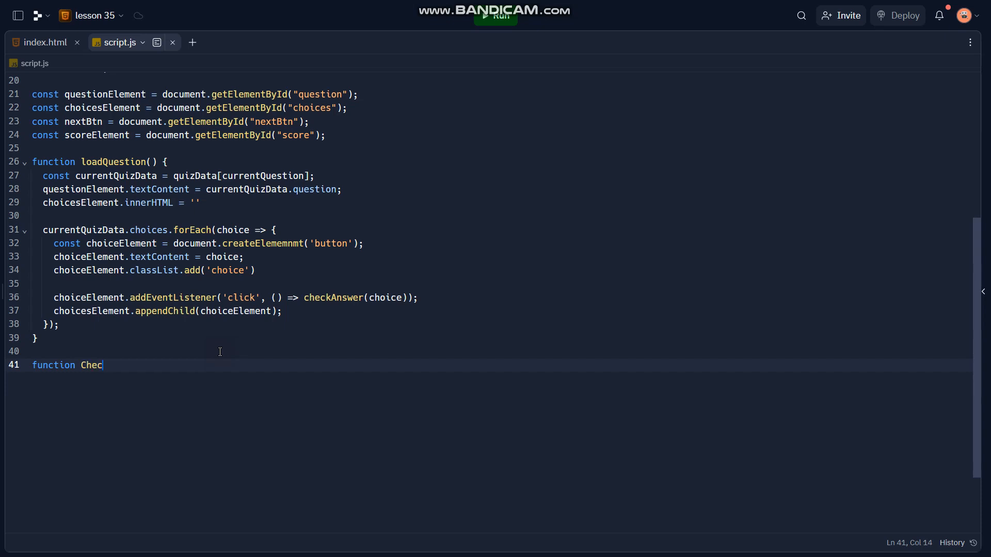
{"action": "type", "text": "kAnswer"}
{"action": "type", "text": "(userChoice)"}
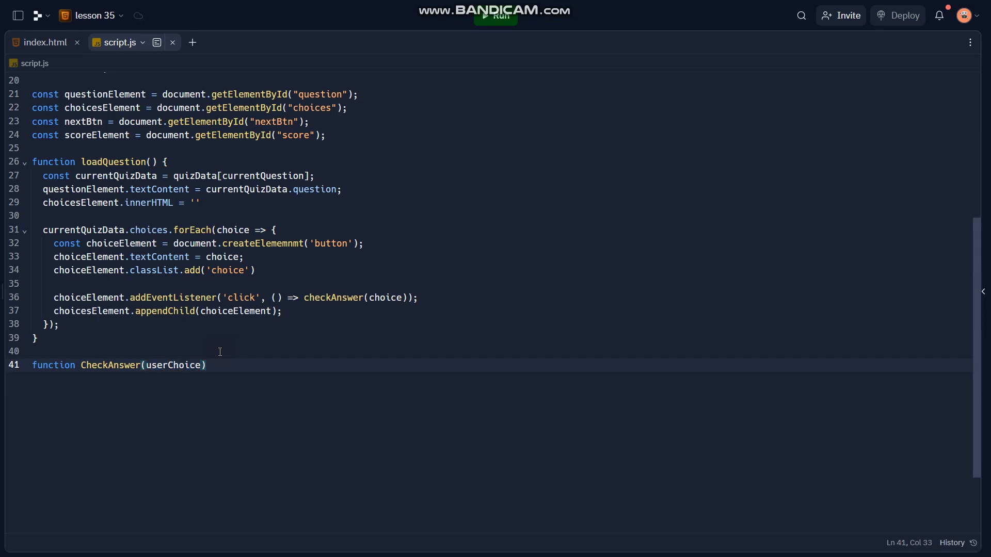
{"action": "type", "text": "{"}
Step: Start function CheckAnswer(userChoice) with currentQuizData = quizData[currentQuestion]
{"action": "key", "text": "Return"}
{"action": "type", "text": "const currentQuizData = quizData[current"}
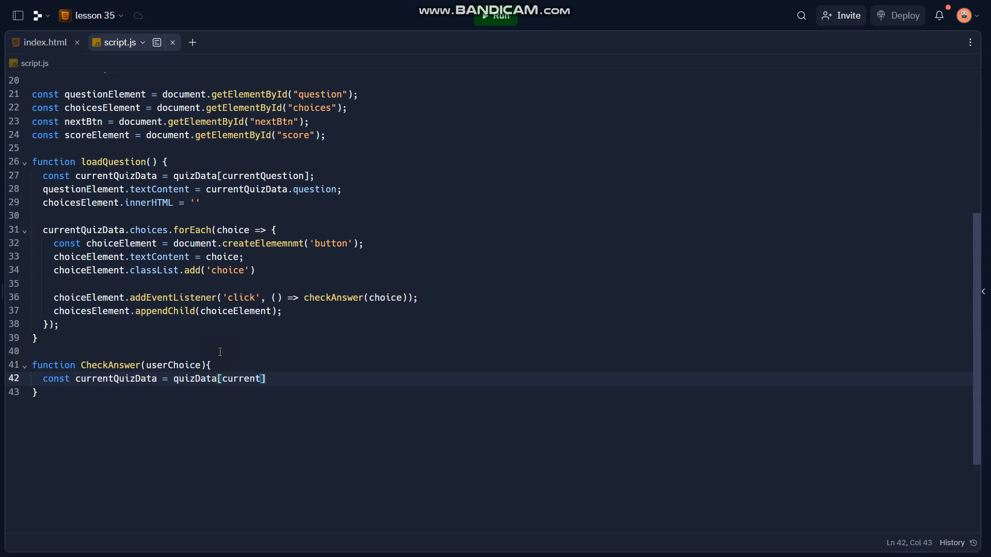
{"action": "type", "text": "Question"}
{"action": "key", "text": "BackSpace"}
{"action": "key", "text": "BackSpace"}
{"action": "key", "text": "BackSpace"}
{"action": "type", "text": "ion];"}
{"action": "key", "text": "Return"}
{"action": "type", "text": "if ( use"}
Step: Open an if comparing userChoice === currentQuizData.correctAnswer
{"action": "key", "text": "BackSpace"}
{"action": "key", "text": "BackSpace"}
{"action": "key", "text": "BackSpace"}
{"action": "key", "text": "BackSpace"}
{"action": "type", "text": "user"}
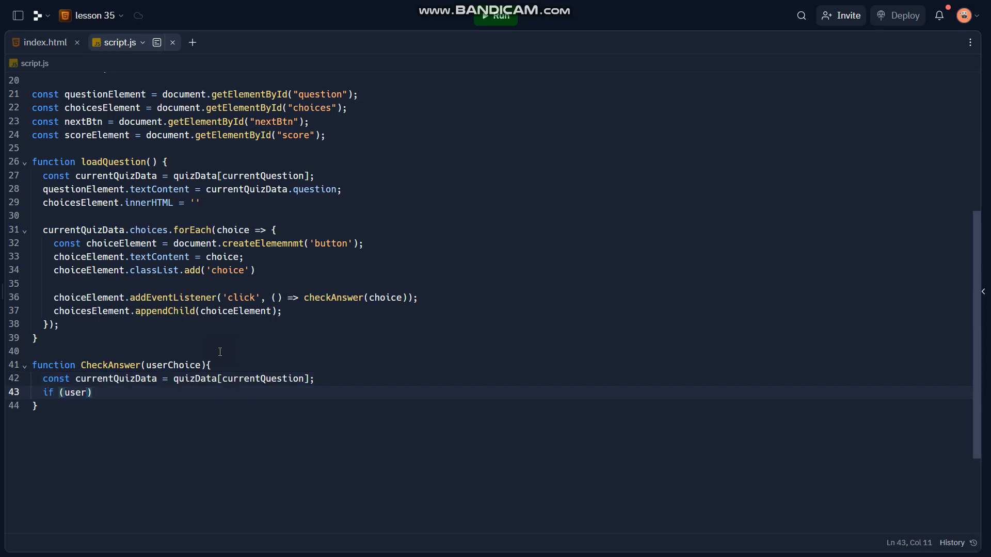
{"action": "type", "text": " c"}
{"action": "key", "text": "BackSpace"}
{"action": "key", "text": "BackSpace"}
{"action": "type", "text": "Choise ==="}
{"action": "key", "text": "BackSpace"}
{"action": "key", "text": "Right"}
{"action": "key", "text": "Right"}
{"action": "type", "text": "= ci"}
{"action": "key", "text": "BackSpace"}
{"action": "type", "text": "urrentQuizD"}
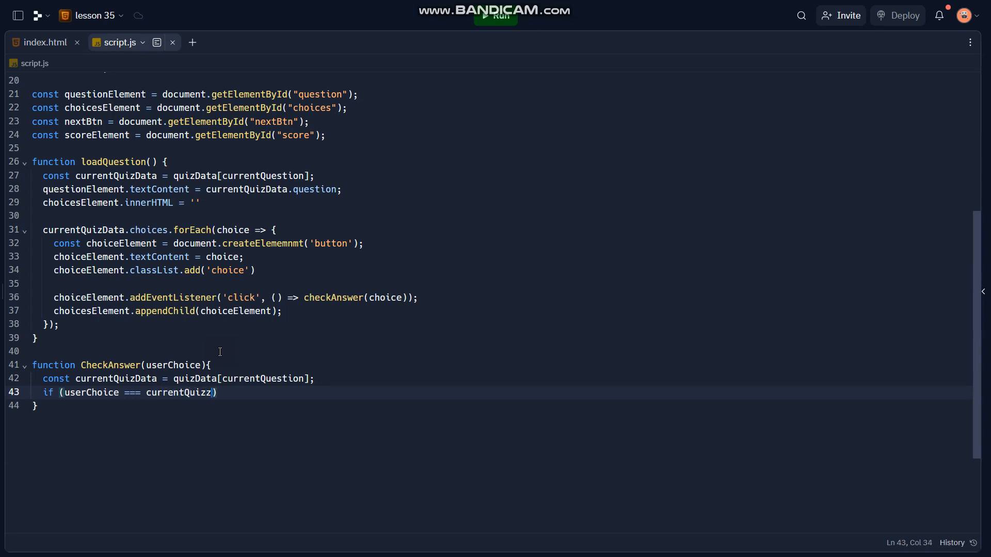
{"action": "type", "text": "ata.correctAnswer"}
{"action": "key", "text": "Down"}
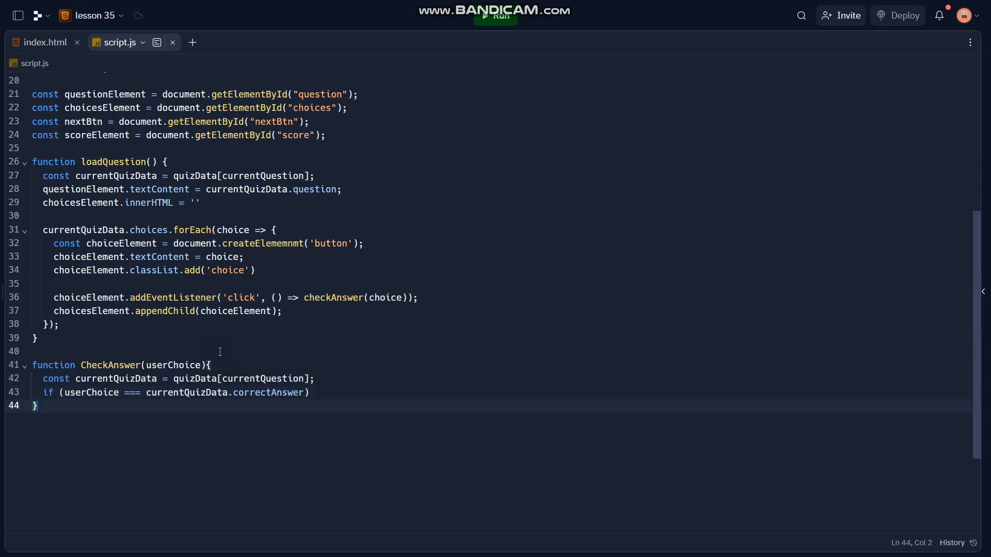
{"action": "left_click", "coordinate": [372, 393]}
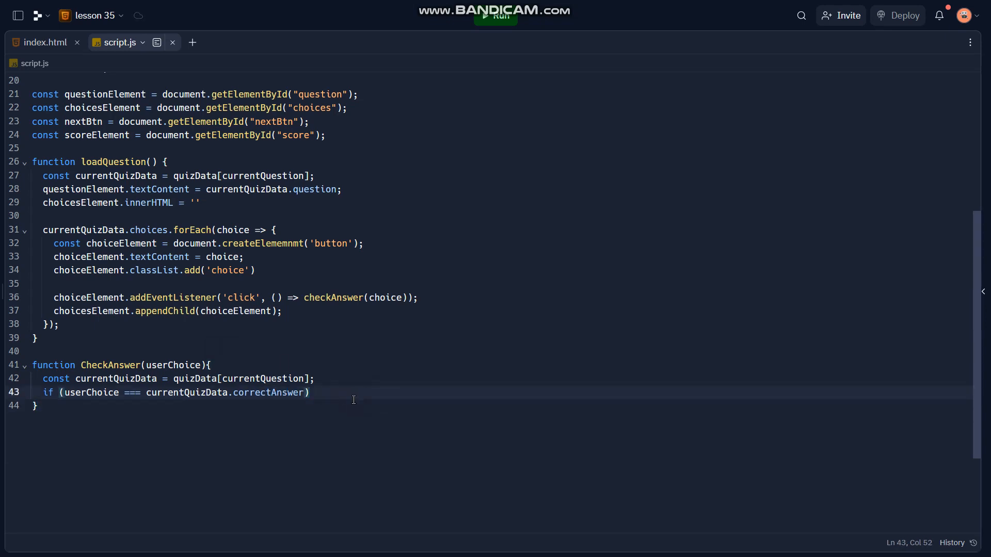
{"action": "type", "text": "{"}
Step: Increment score inside the correct-answer if block
{"action": "key", "text": "Return"}
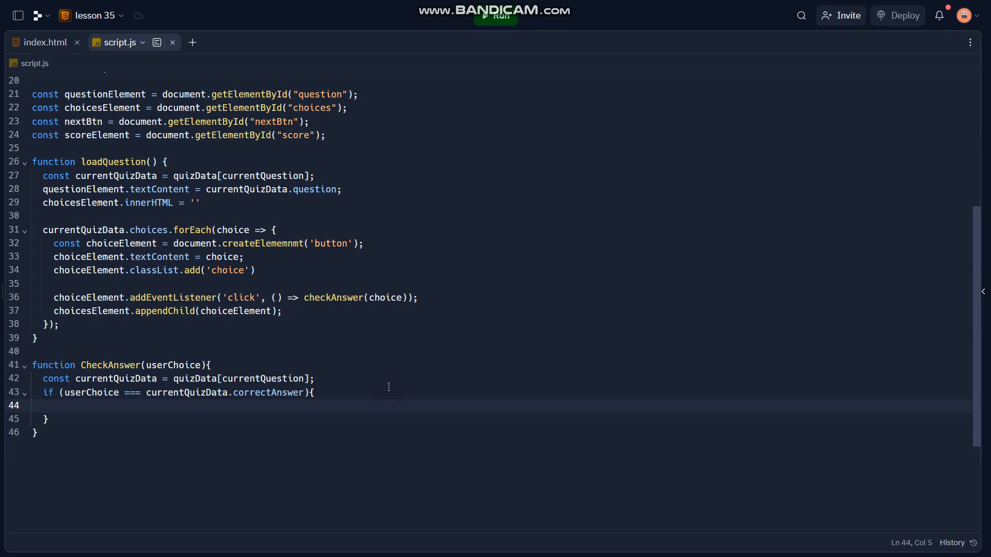
{"action": "type", "text": "score0"}
{"action": "key", "text": "BackSpace"}
{"action": "type", "text": "++"}
{"action": "type", "text": "M;"}
{"action": "key", "text": "BackSpace"}
{"action": "type", "text": ";"}
Step: Advance currentQuestion++ after the if and open an if (currentQuestion < quizData.length) block calling loadQuestion()
{"action": "left_click", "coordinate": [193, 431]}
{"action": "key", "text": "Left"}
{"action": "key", "text": "Up"}
{"action": "left_click", "coordinate": [183, 414]}
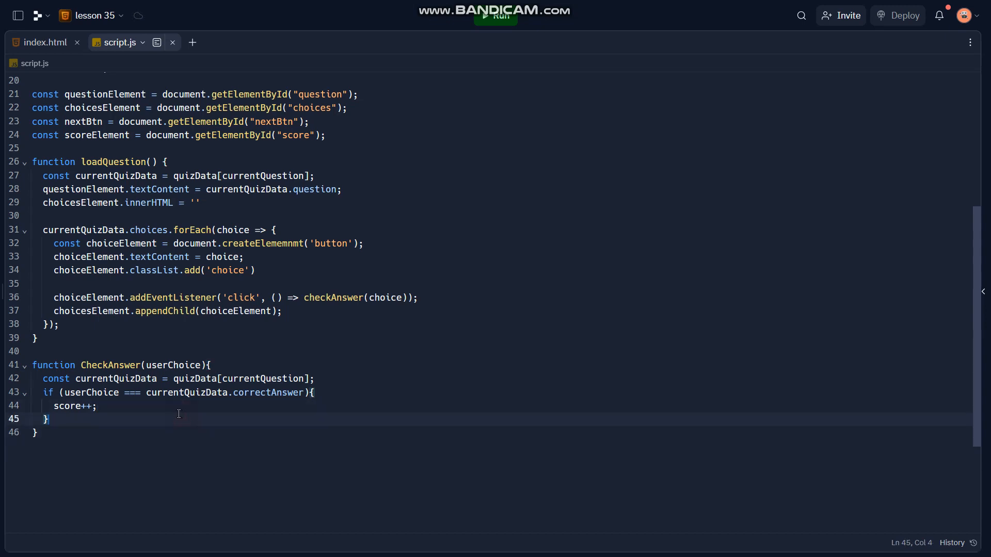
{"action": "key", "text": "Return"}
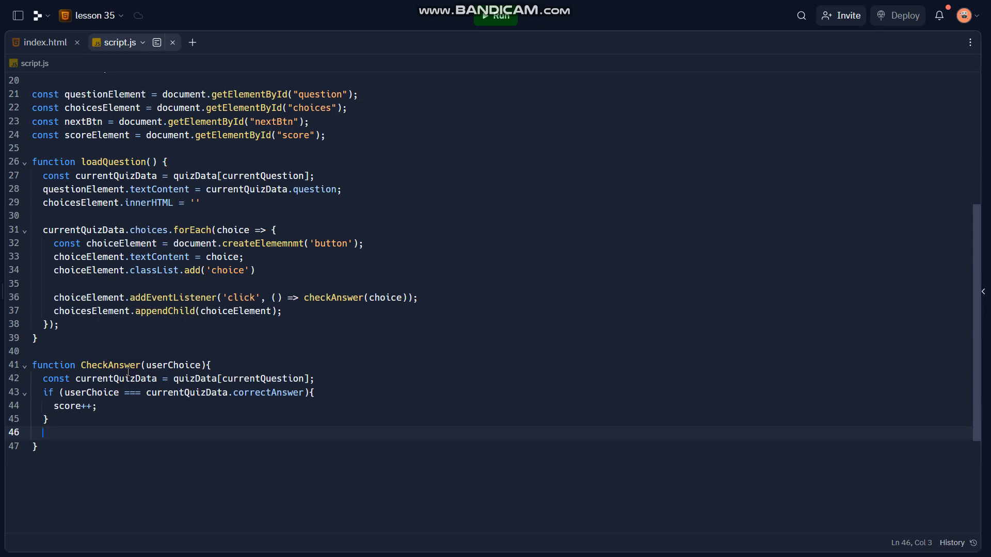
{"action": "key", "text": "Return"}
{"action": "type", "text": "currentQuestion´++"}
{"action": "key", "text": "BackSpace"}
{"action": "key", "text": "BackSpace"}
{"action": "type", "text": "++"}
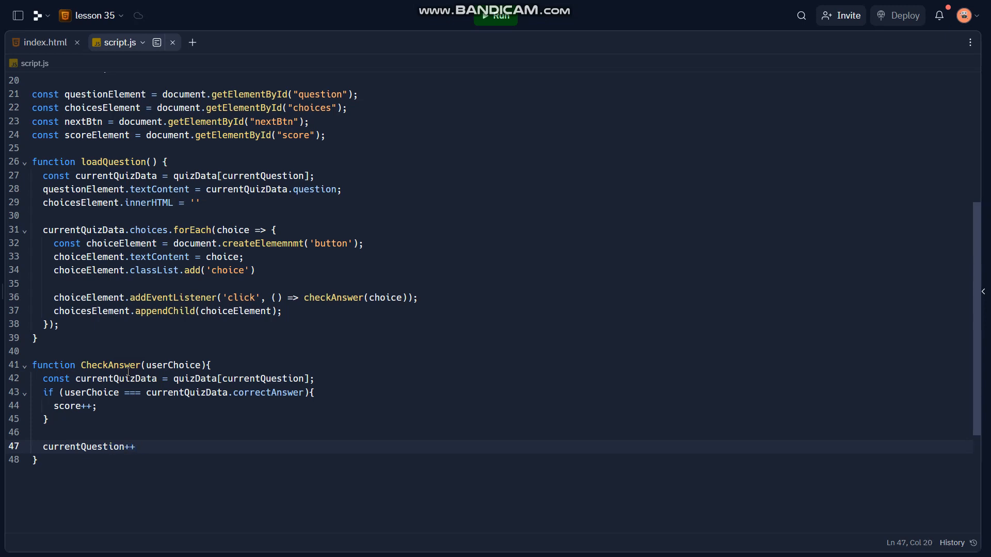
{"action": "type", "text": ";"}
{"action": "key", "text": "Return"}
{"action": "key", "text": "Return"}
{"action": "type", "text": "if "}
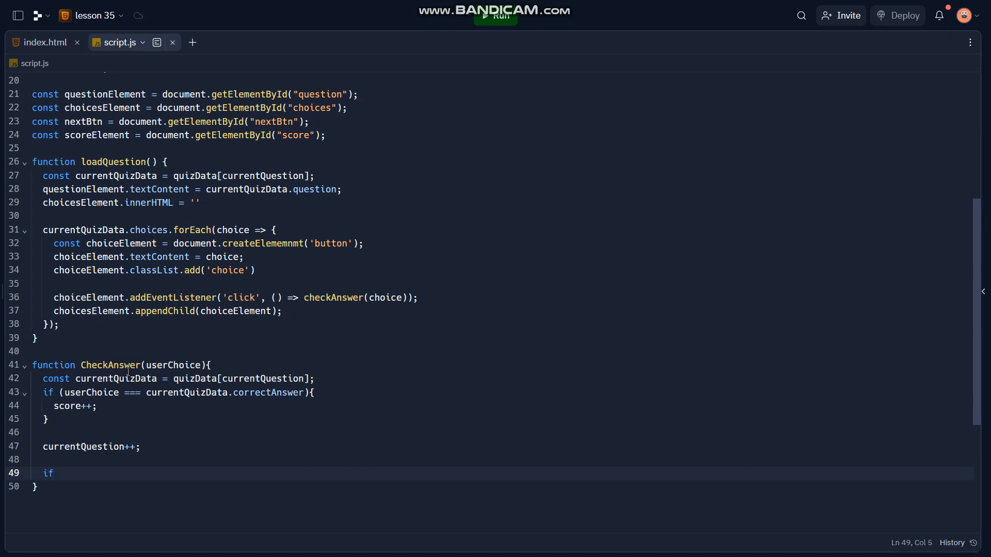
{"action": "type", "text": "("}
{"action": "type", "text": "currentQuestion < quiz"}
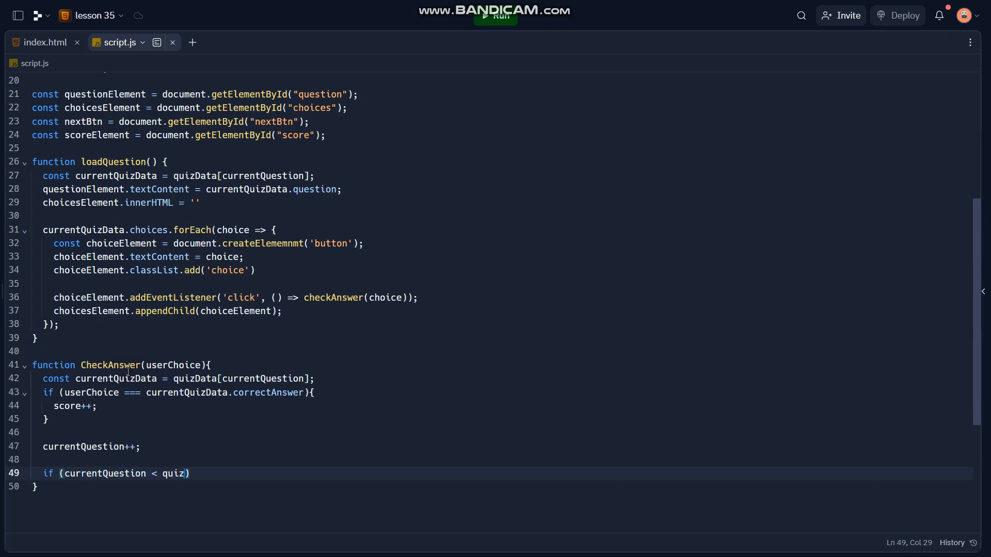
{"action": "type", "text": "Data.length)"}
{"action": "type", "text": " {"}
{"action": "key", "text": "Return"}
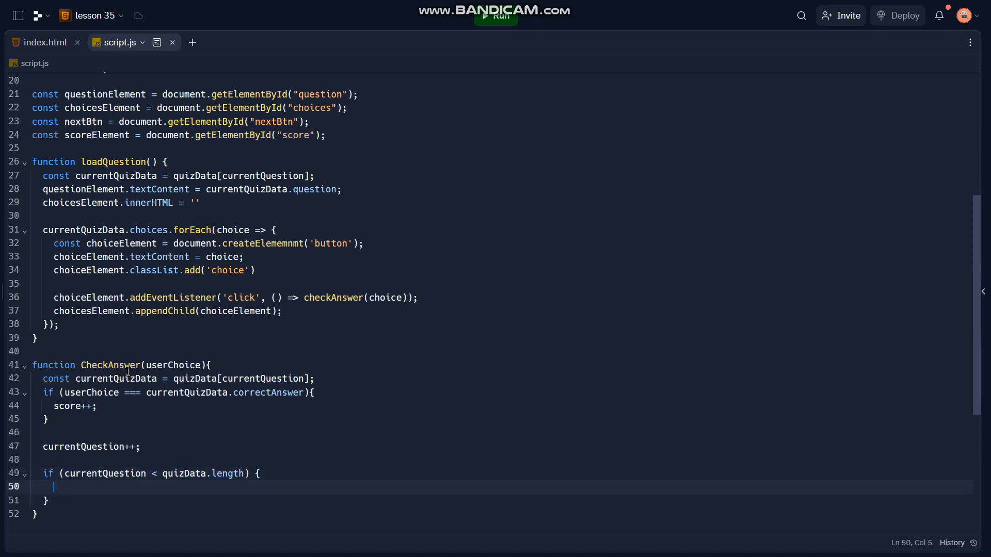
{"action": "type", "text": "loadQuestion()"}
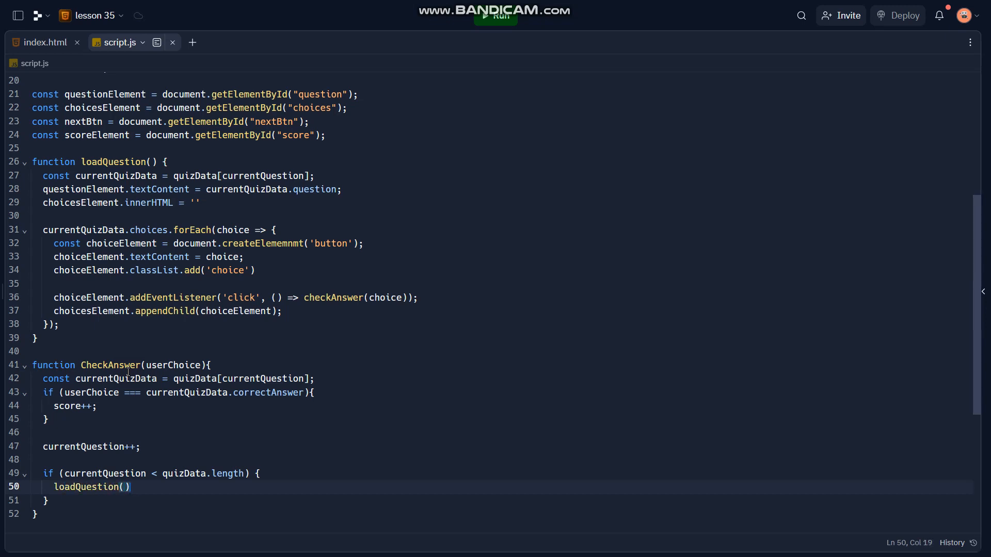
{"action": "type", "text": ";"}
{"action": "scroll", "coordinate": [356, 292], "scroll_direction": "up", "scroll_amount": 5}
{"action": "scroll", "coordinate": [356, 291], "scroll_direction": "up", "scroll_amount": 2}
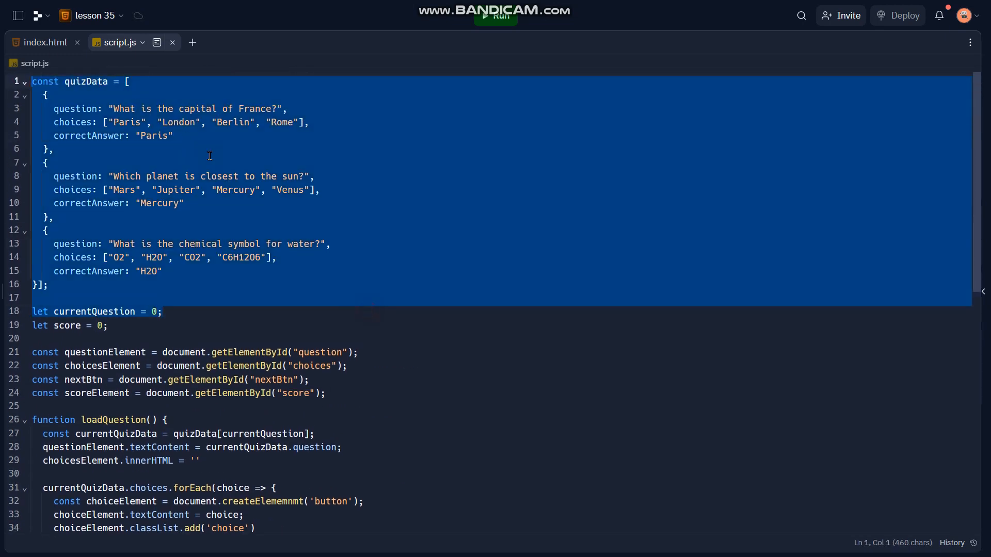
{"action": "scroll", "coordinate": [356, 291], "scroll_direction": "down", "scroll_amount": 5}
{"action": "scroll", "coordinate": [356, 291], "scroll_direction": "down", "scroll_amount": 5}
Step: After the if block, add an else branch setting questionElement.textContent to "Quiz Completed! Your Score: "
{"action": "left_click", "coordinate": [189, 268]}
{"action": "left_click", "coordinate": [160, 294]}
{"action": "left_click", "coordinate": [170, 280]}
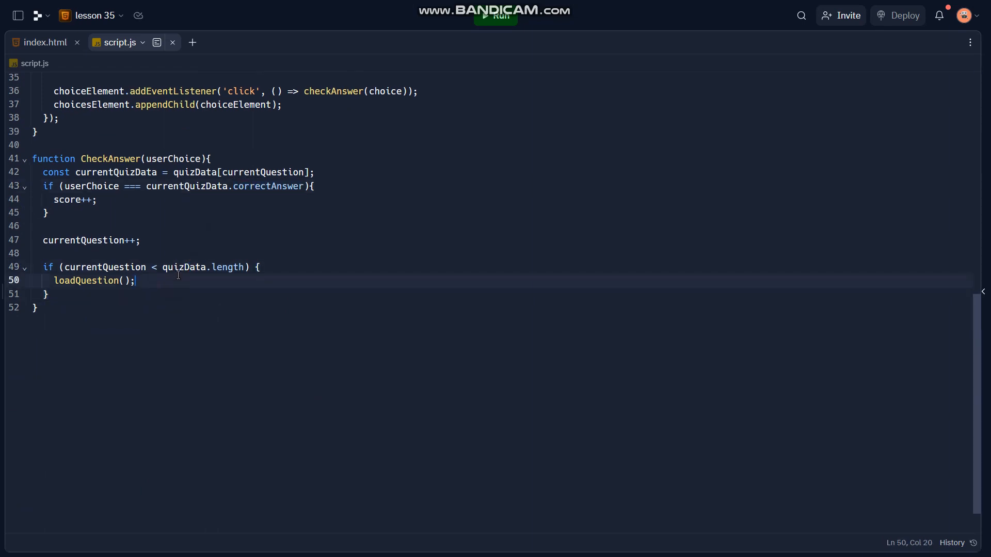
{"action": "key", "text": "Left"}
{"action": "key", "text": "Down"}
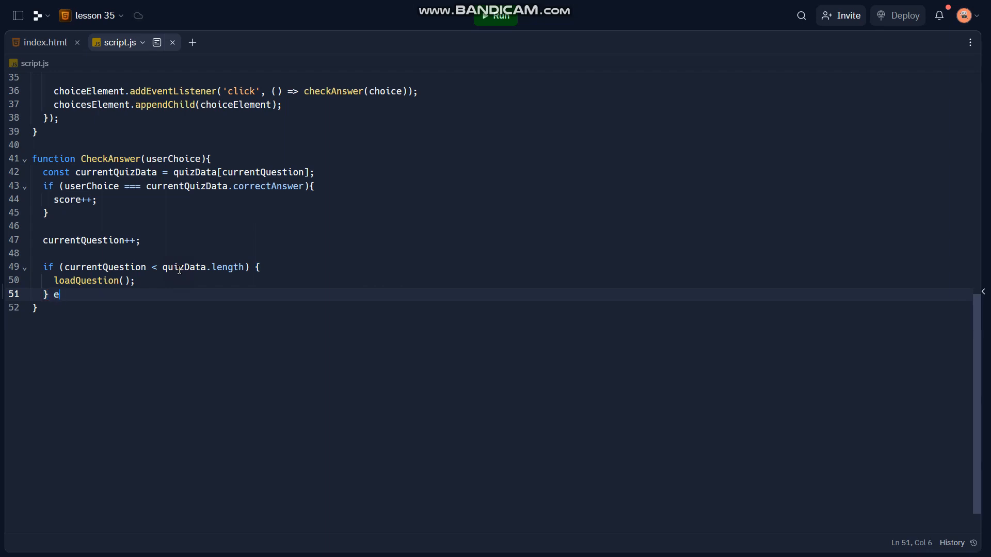
{"action": "type", "text": "else:"}
{"action": "type", "text": "{"}
{"action": "key", "text": "Return"}
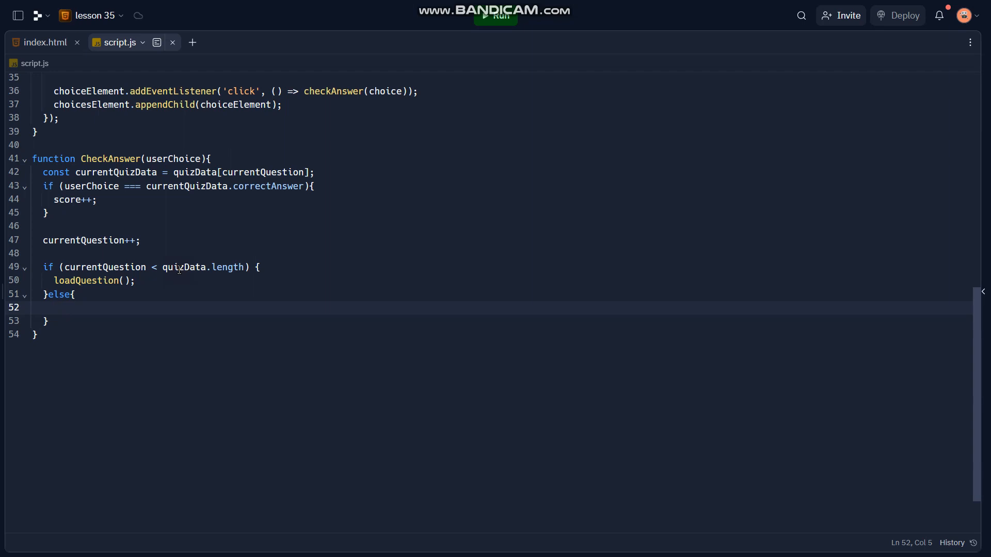
{"action": "type", "text": "questionElement.textContent = \"Quiz "}
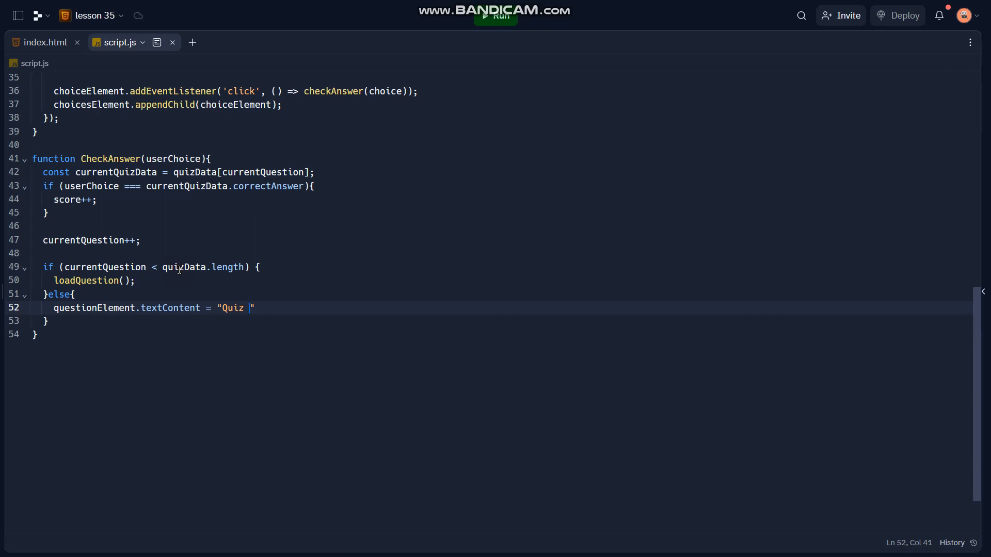
{"action": "type", "text": " co"}
{"action": "key", "text": "BackSpace"}
{"action": "key", "text": "BackSpace"}
{"action": "key", "text": "BackSpace"}
{"action": "type", "text": "Completed!"}
{"action": "key", "text": "Left"}
{"action": "type", "text": "Your Score"}
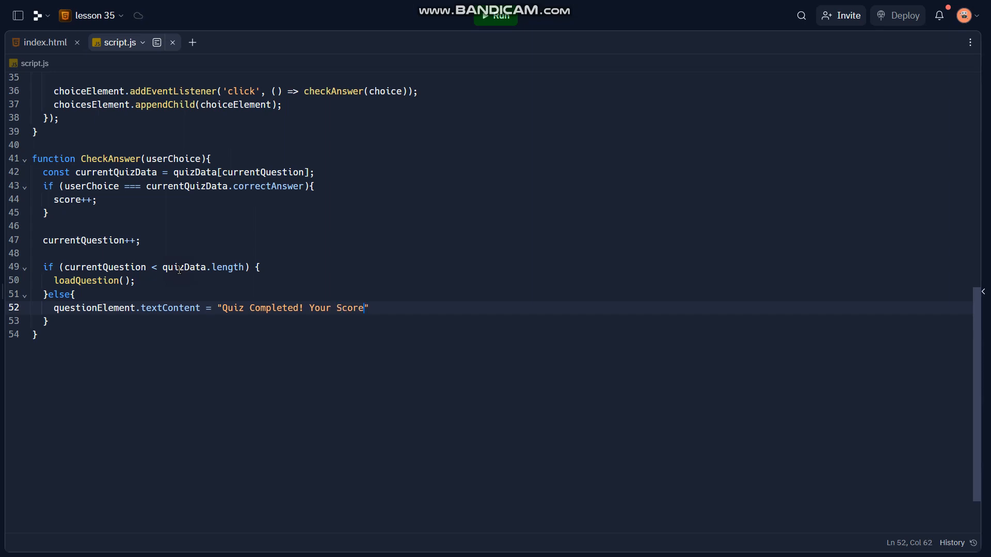
{"action": "type", "text": ":"}
Step: Insert the ${score} placeholder inside the completion message's closing quote
{"action": "key", "text": "Left"}
{"action": "key", "text": "BackSpace"}
{"action": "type", "text": "%"}
{"action": "key", "text": "BackSpace"}
{"action": "type", "text": "$"}
{"action": "type", "text": "{"}
{"action": "type", "text": "}"}
{"action": "key", "text": "Delete"}
{"action": "key", "text": "BackSpace"}
{"action": "type", "text": "{}"}
{"action": "key", "text": "Left"}
{"action": "type", "text": "score}("}
Step: Append /${quizData.length} to the message and end the statement with a semicolon
{"action": "key", "text": "BackSpace"}
{"action": "type", "text": "/"}
{"action": "type", "text": "€"}
{"action": "key", "text": "BackSpace"}
{"action": "type", "text": "${"}
{"action": "key", "text": "BackSpace"}
{"action": "type", "text": "{quizData.length"}
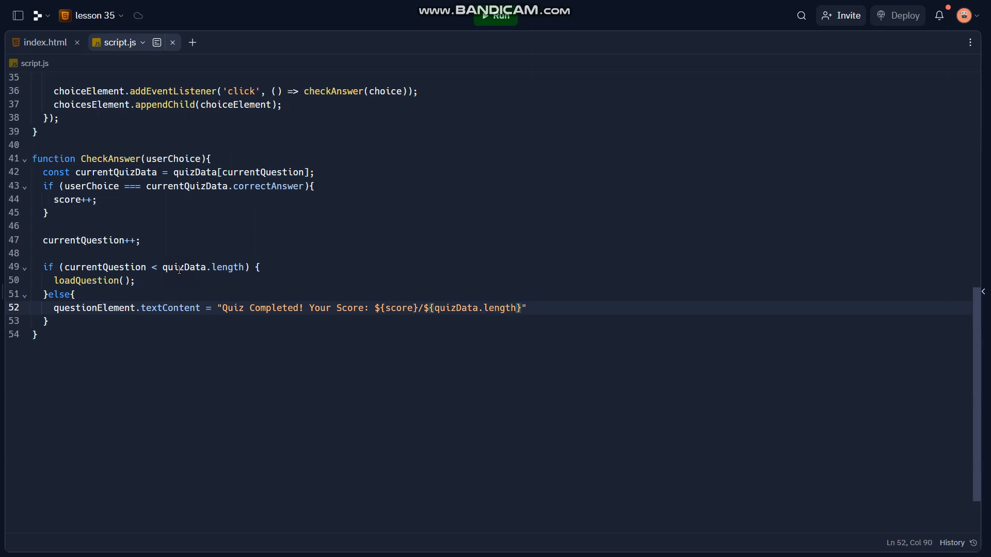
{"action": "key", "text": "Right"}
{"action": "type", "text": ";"}
{"action": "key", "text": "BackSpace"}
{"action": "key", "text": "Return"}
{"action": "key", "text": "BackSpace"}
{"action": "key", "text": "BackSpace"}
{"action": "key", "text": "BackSpace"}
{"action": "key", "text": "alt+Tab"}
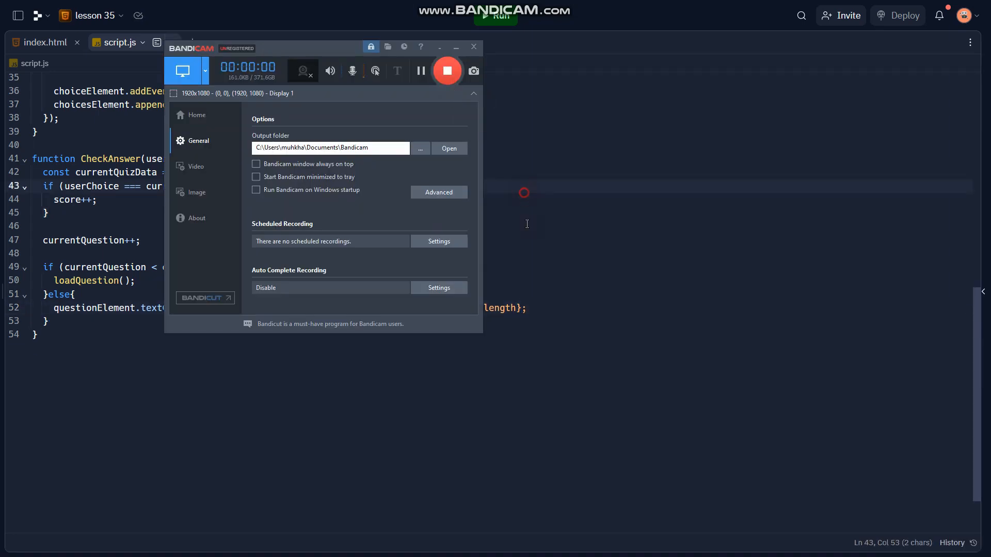
Step: Clean stray characters from the message line and undo a mistaken replacement of the text
{"action": "left_click", "coordinate": [535, 307]}
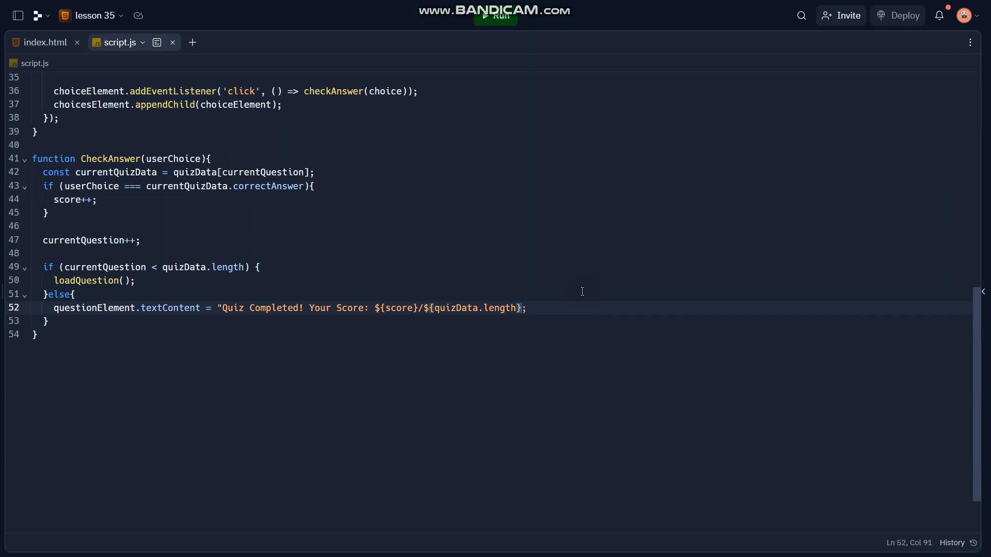
{"action": "key", "text": "ctrl+Left"}
{"action": "type", "text": "´´"}
{"action": "key", "text": "BackSpace"}
{"action": "key", "text": "BackSpace"}
{"action": "type", "text": "`´"}
{"action": "key", "text": "BackSpace"}
{"action": "key", "text": "BackSpace"}
{"action": "key", "text": "BackSpace"}
{"action": "key", "text": "End"}
{"action": "key", "text": "Left"}
{"action": "key", "text": "shift+Left"}
{"action": "key", "text": "shift+Left"}
{"action": "key", "text": "shift+Left"}
{"action": "key", "text": "shift+Left"}
{"action": "key", "text": "shift+Left"}
{"action": "key", "text": "shift+Left"}
{"action": "key", "text": "shift+Left"}
{"action": "key", "text": "shift+Left"}
{"action": "key", "text": "shift+Left"}
{"action": "key", "text": "shift+Left"}
{"action": "key", "text": "shift+Left"}
{"action": "key", "text": "shift+Left"}
{"action": "key", "text": "Left"}
{"action": "key", "text": "BackSpace"}
{"action": "key", "text": "shift+Right"}
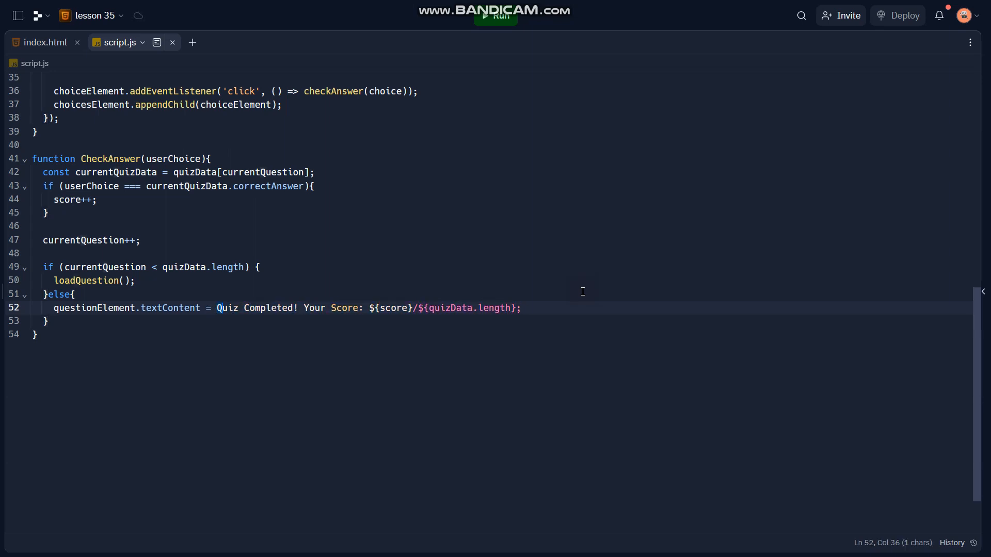
{"action": "left_click", "coordinate": [523, 309]}
{"action": "left_click", "coordinate": [270, 308]}
{"action": "left_click_drag", "start_coordinate": [217, 308], "coordinate": [514, 308]}
{"action": "key", "text": "ctrl+c"}
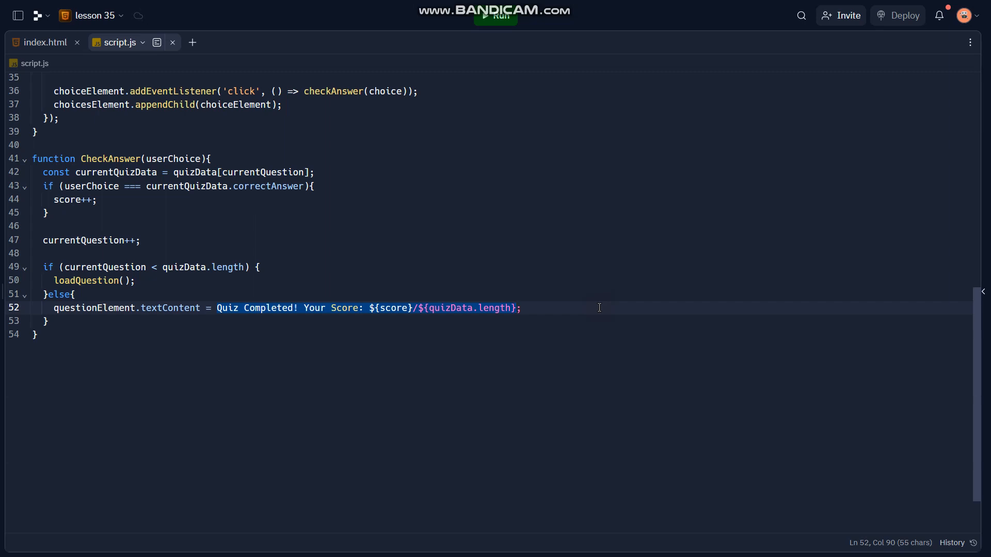
{"action": "type", "text": "`"}
{"action": "key", "text": "ctrl+z"}
{"action": "key", "text": "ctrl+z"}
{"action": "key", "text": "ctrl+z"}
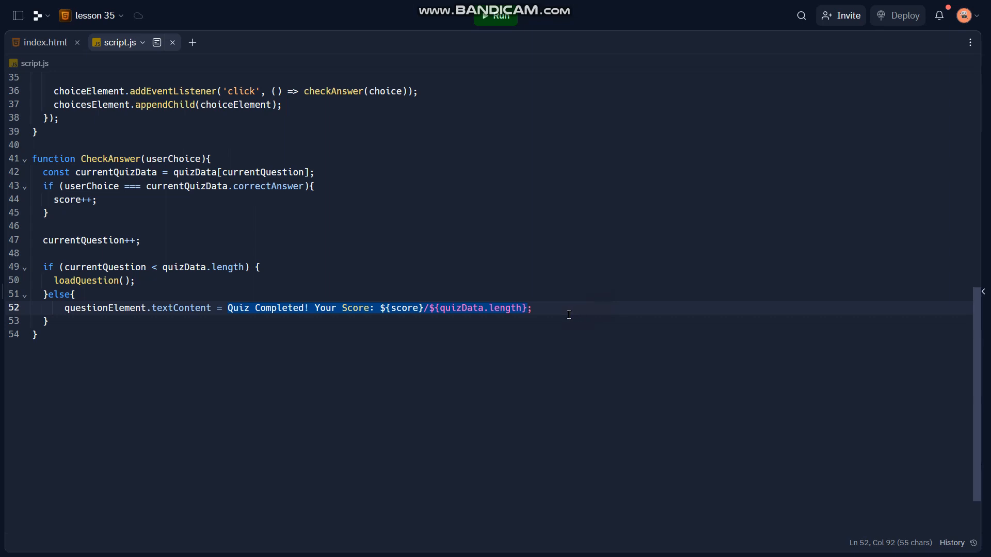
{"action": "type", "text": "`"}
{"action": "key", "text": "ctrl+z"}
Step: Wrap the completion message in backticks, removing the duplicated text and old double quotes
{"action": "key", "text": "Left"}
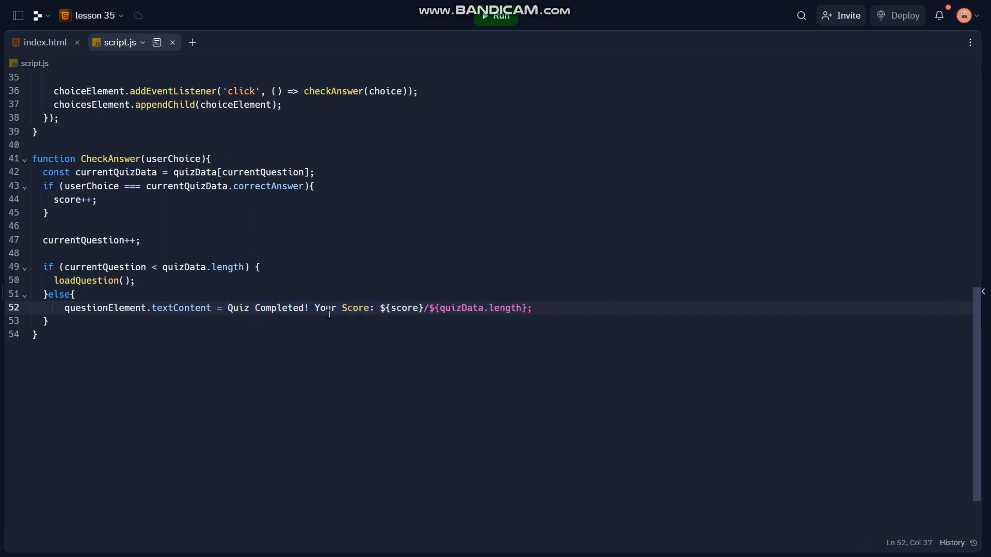
{"action": "type", "text": "``"}
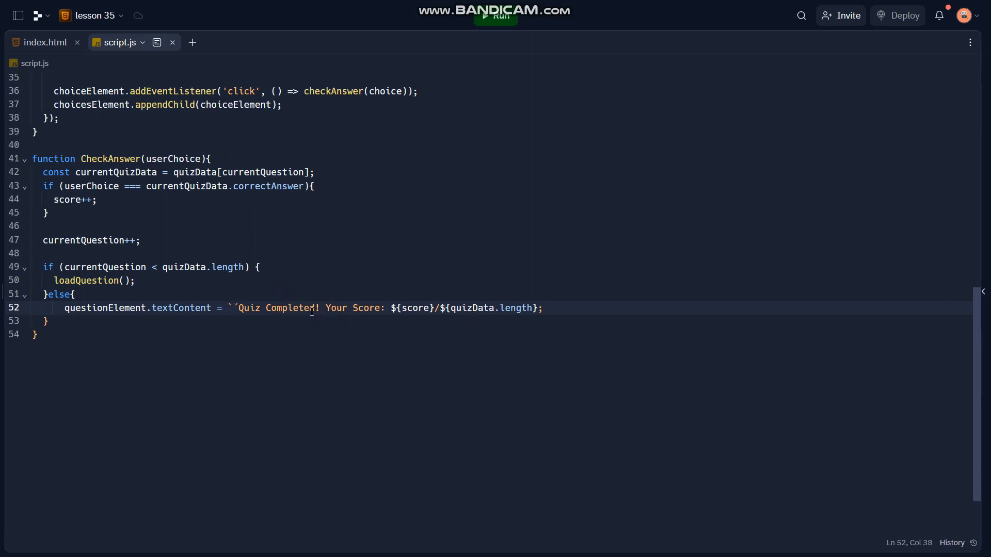
{"action": "key", "text": "ctrl+v"}
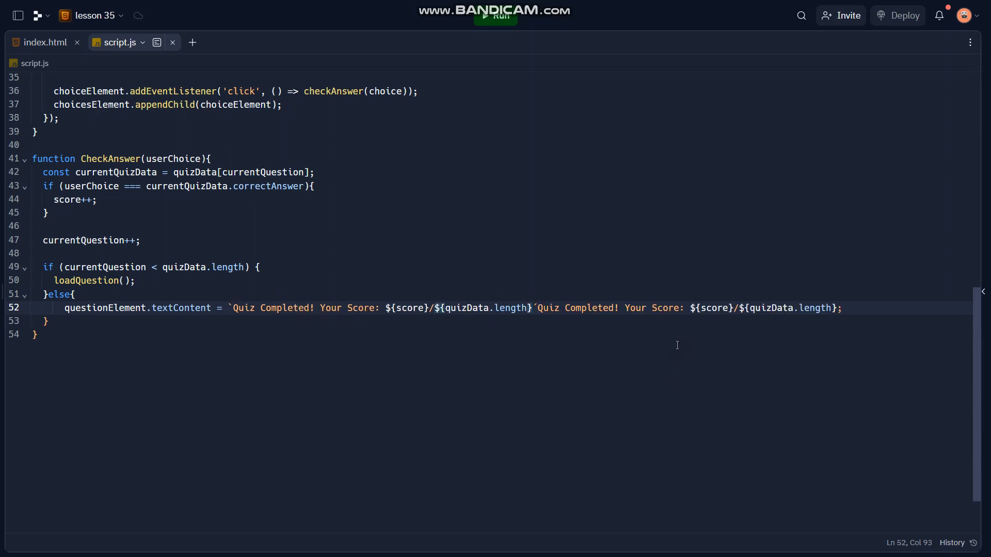
{"action": "left_click_drag", "start_coordinate": [534, 308], "coordinate": [832, 309]}
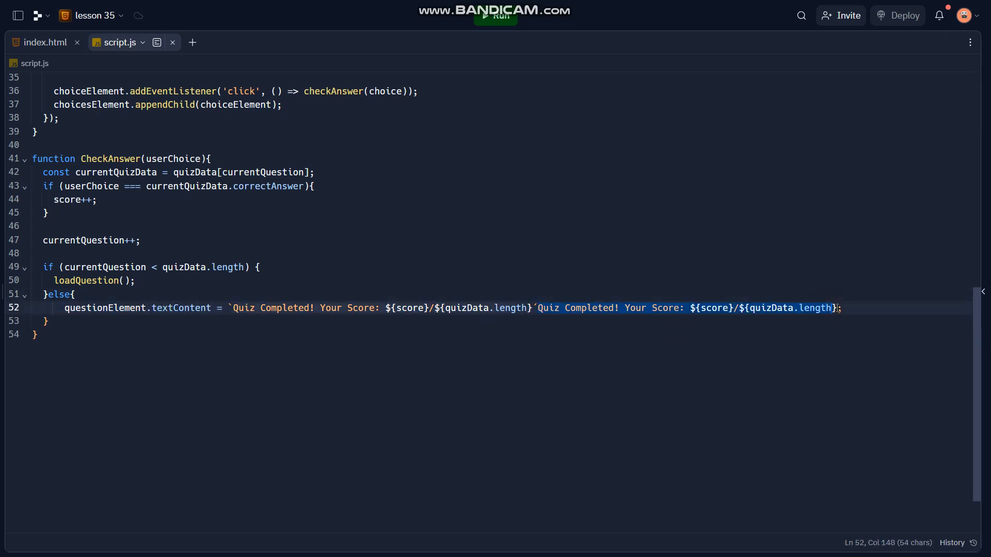
{"action": "key", "text": "BackSpace"}
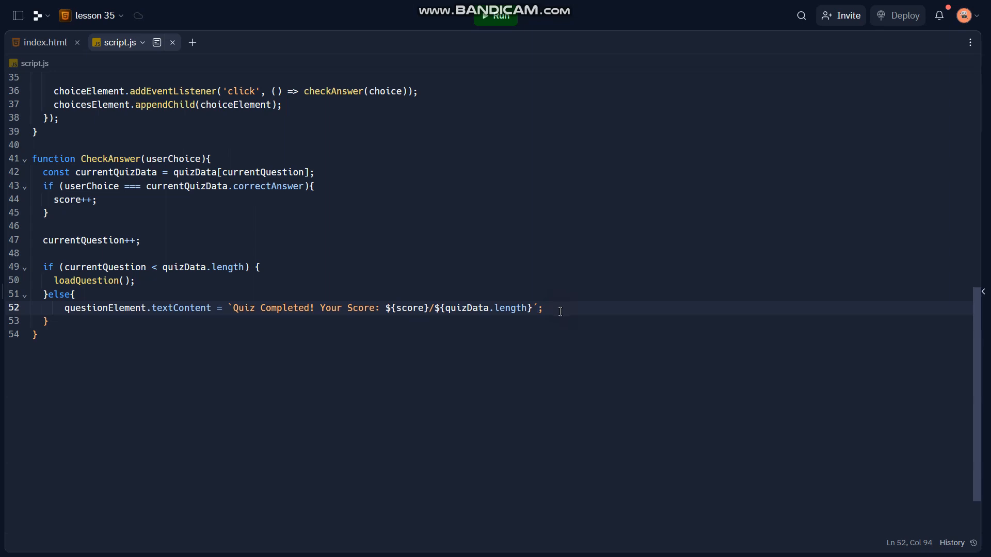
{"action": "left_click", "coordinate": [550, 312]}
{"action": "left_click_drag", "start_coordinate": [233, 309], "coordinate": [228, 308]}
{"action": "left_click", "coordinate": [535, 308]}
{"action": "type", "text": "`"}
{"action": "key", "text": "shift+Left"}
{"action": "left_click", "coordinate": [233, 307]}
{"action": "key", "text": "BackSpace"}
{"action": "type", "text": "`"}
{"action": "key", "text": "BackSpace"}
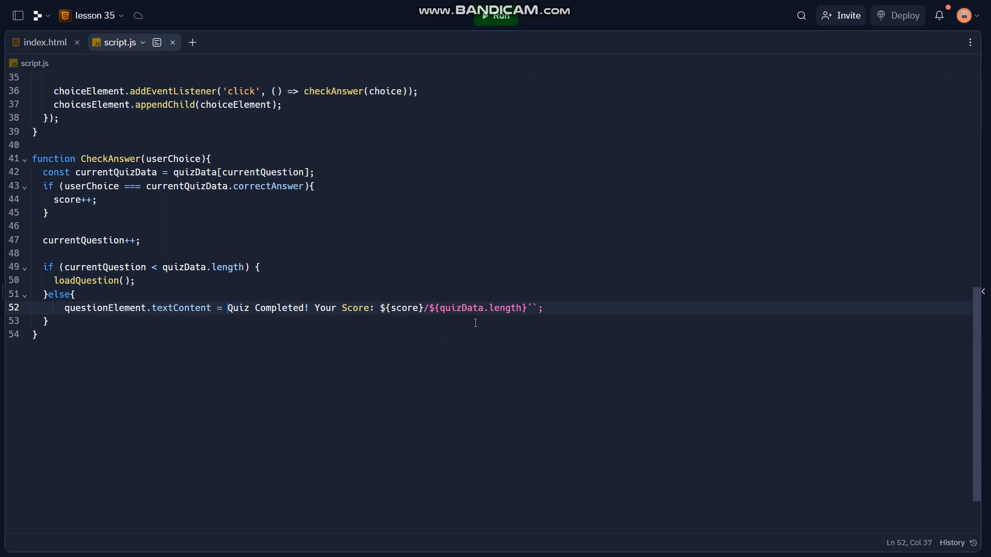
{"action": "type", "text": "`"}
{"action": "key", "text": "shift+Left"}
{"action": "left_click", "coordinate": [539, 307]}
{"action": "key", "text": "BackSpace"}
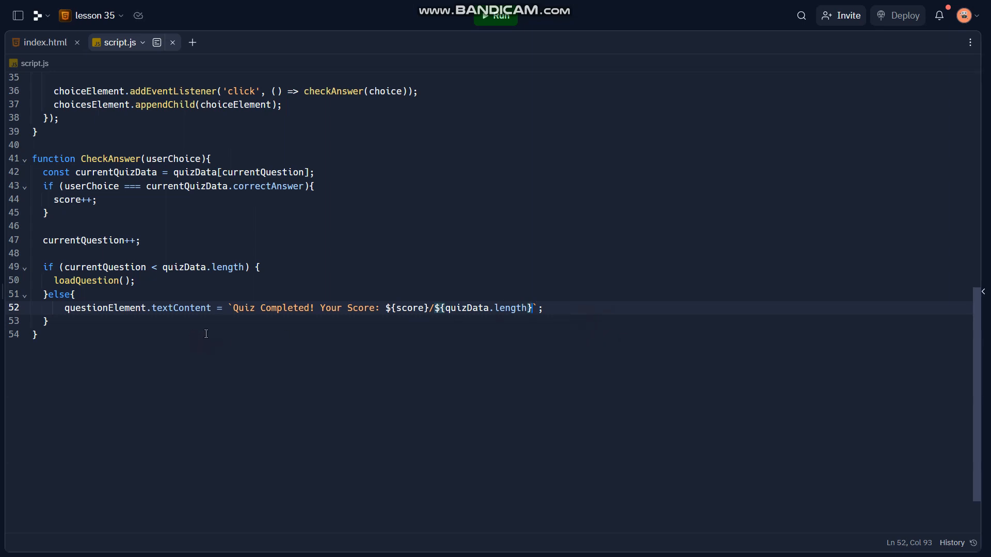
Step: Add choicesElement.innerHTML = '' and nextBtn.style.display = 'none' in the else block
{"action": "left_click", "coordinate": [644, 308]}
{"action": "key", "text": "Return"}
{"action": "type", "text": "choice"}
{"action": "key", "text": "ctrl+BackSpace"}
{"action": "type", "text": "c"}
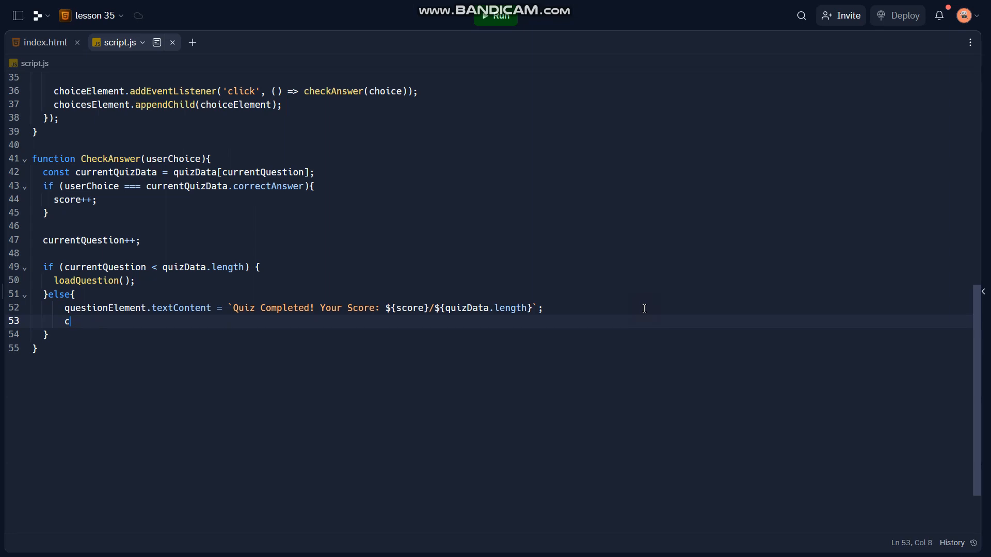
{"action": "type", "text": "hoices"}
{"action": "type", "text": "leme"}
{"action": "key", "text": "BackSpace"}
{"action": "key", "text": "BackSpace"}
{"action": "key", "text": "BackSpace"}
{"action": "key", "text": "BackSpace"}
{"action": "type", "text": "Element.innerHTML = "}
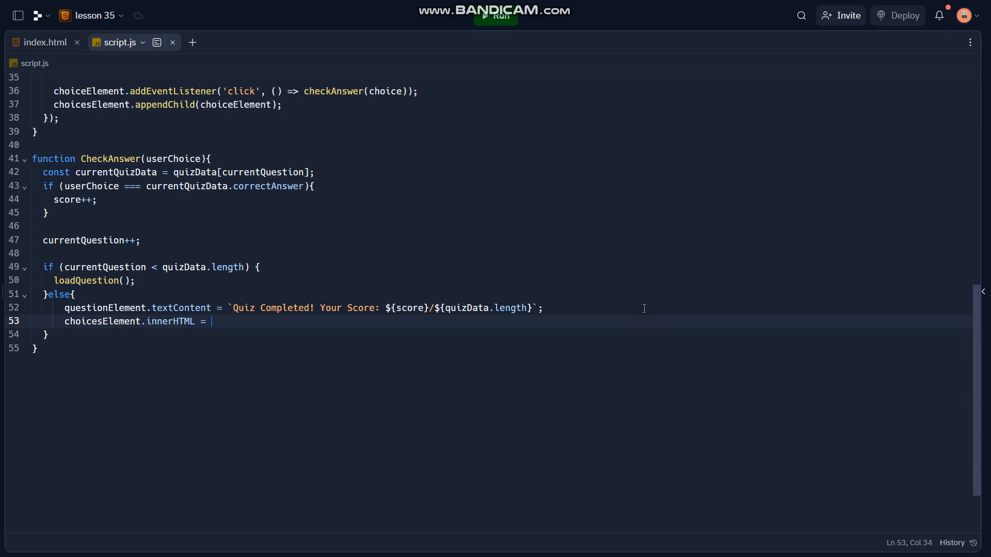
{"action": "type", "text": "'';"}
{"action": "key", "text": "Return"}
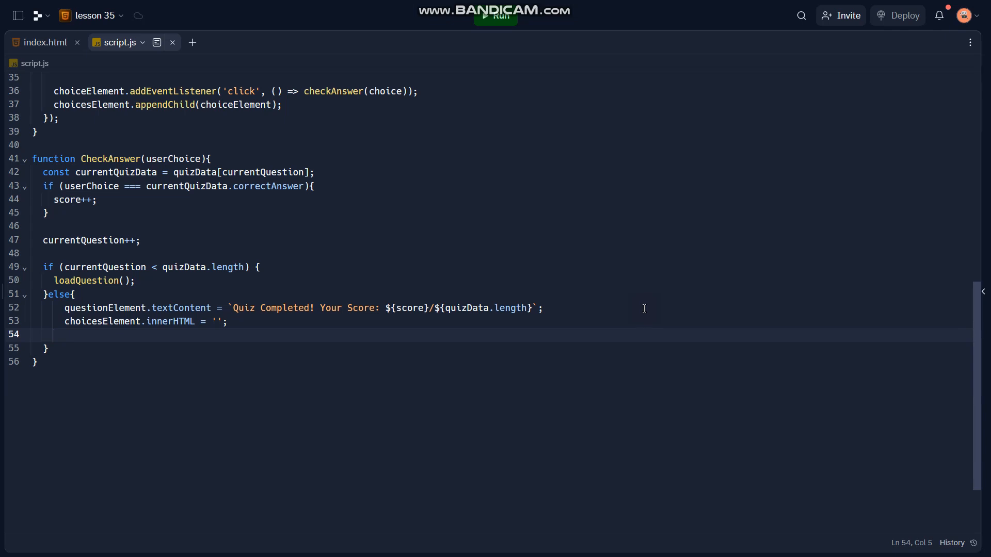
{"action": "type", "text": "nextBtn"}
{"action": "type", "text": ".style.di"}
{"action": "key", "text": "BackSpace"}
{"action": "key", "text": "BackSpace"}
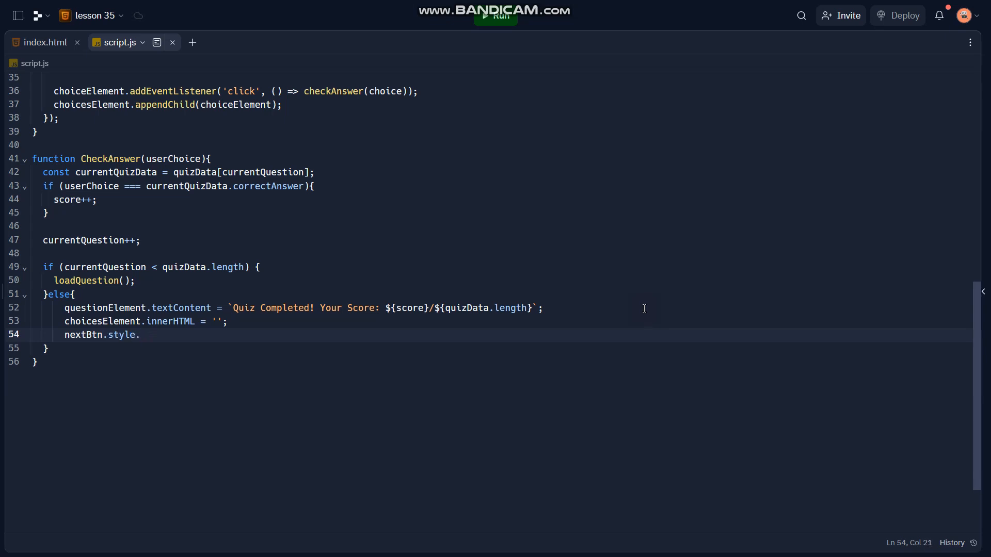
{"action": "type", "text": "displays"}
{"action": "key", "text": "BackSpace"}
{"action": "type", "text": "= "}
{"action": "type", "text": "\"n"}
{"action": "key", "text": "BackSpace"}
{"action": "key", "text": "BackSpace"}
{"action": "type", "text": "'npo"}
{"action": "key", "text": "BackSpace"}
{"action": "key", "text": "BackSpace"}
{"action": "type", "text": "one'"}
{"action": "type", "text": ";"}
Step: Add scoreElement.style.display = 'none', then leave blank lines after CheckAnswer
{"action": "key", "text": "Return"}
{"action": "type", "text": "score"}
{"action": "key", "text": "BackSpace"}
{"action": "key", "text": "BackSpace"}
{"action": "key", "text": "BackSpace"}
{"action": "key", "text": "BackSpace"}
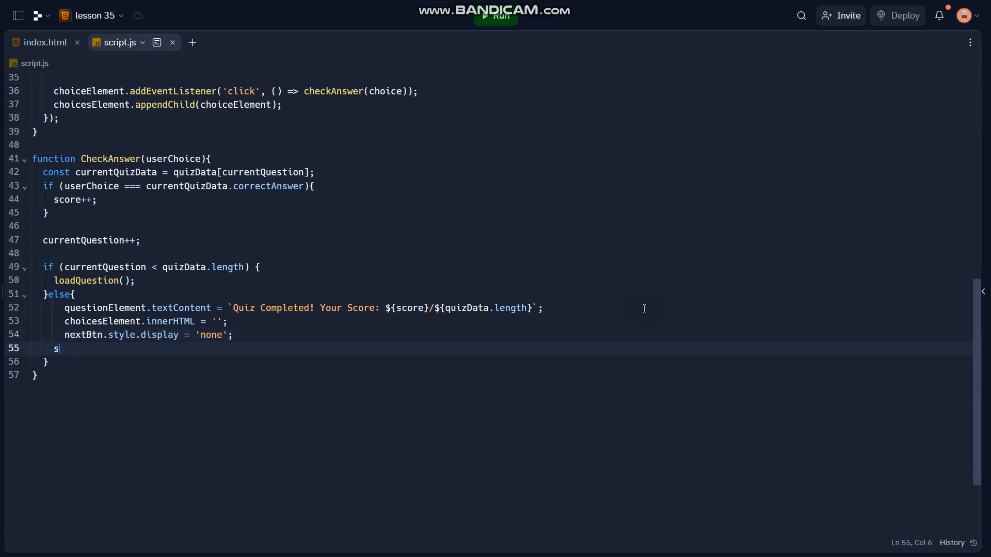
{"action": "key", "text": "BackSpace"}
{"action": "key", "text": "Tab"}
{"action": "type", "text": "scoreElement.style.displa"}
{"action": "key", "text": "BackSpace"}
{"action": "key", "text": "BackSpace"}
{"action": "type", "text": "lay = 'none"}
{"action": "key", "text": "Down"}
{"action": "key", "text": "Down"}
{"action": "key", "text": "Return"}
{"action": "key", "text": "Return"}
{"action": "type", "text": "nextBtn."}
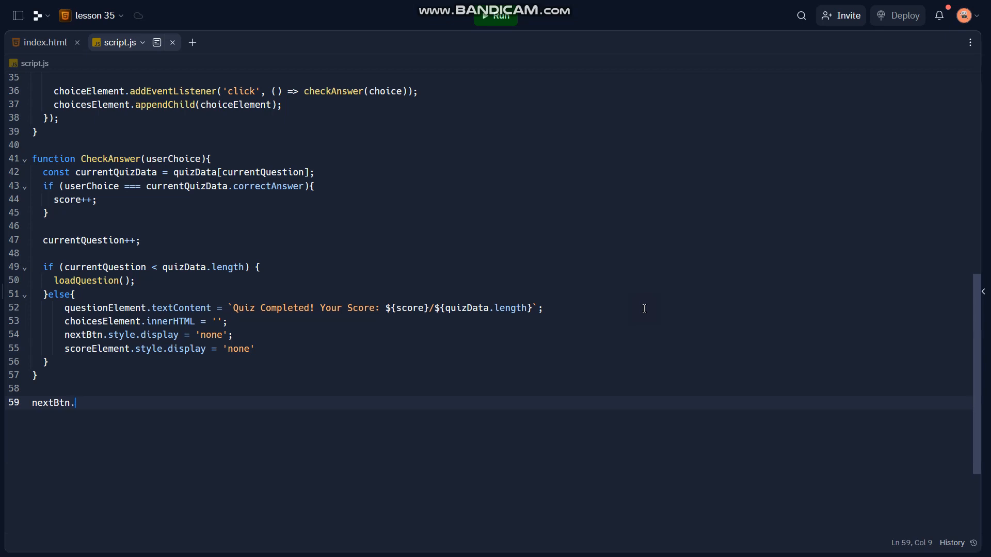
{"action": "type", "text": "addEventListener"}
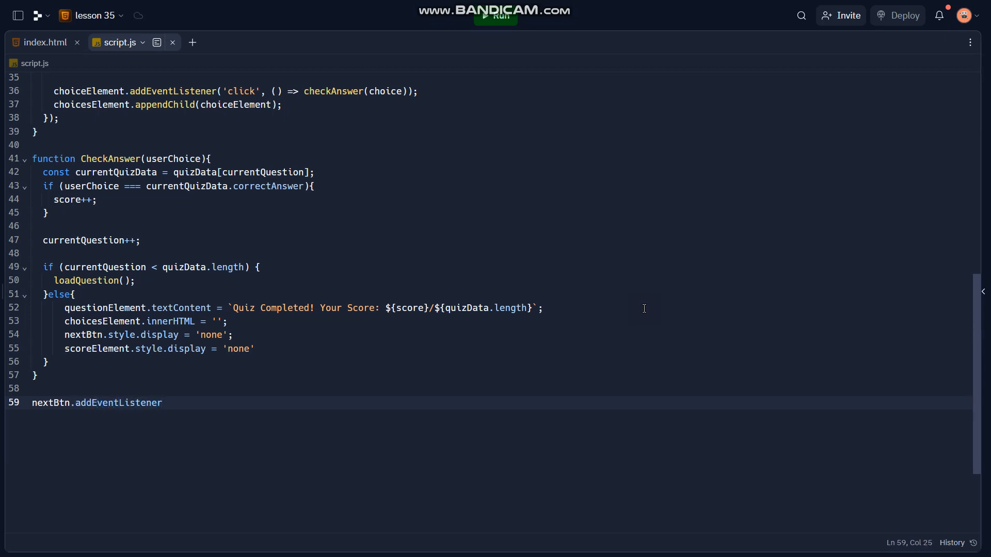
{"action": "type", "text": "('click', () => loadQuestion());"}
Step: Add a nextBtn click listener calling loadQuestion, then an initial loadQuestion() call
{"action": "key", "text": "Return"}
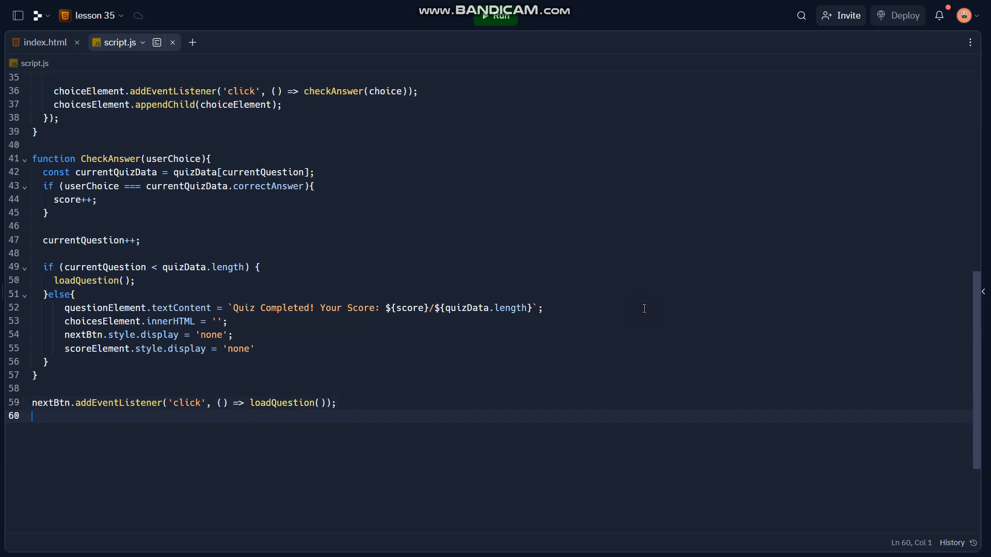
{"action": "key", "text": "Return"}
{"action": "type", "text": "loadQuestion();"}
Step: Run the quiz in the preview and widen the Webview beside the script.js editor
{"action": "left_click", "coordinate": [495, 16]}
{"action": "left_click", "coordinate": [454, 102]}
{"action": "scroll", "coordinate": [445, 166], "scroll_direction": "up", "scroll_amount": 10}
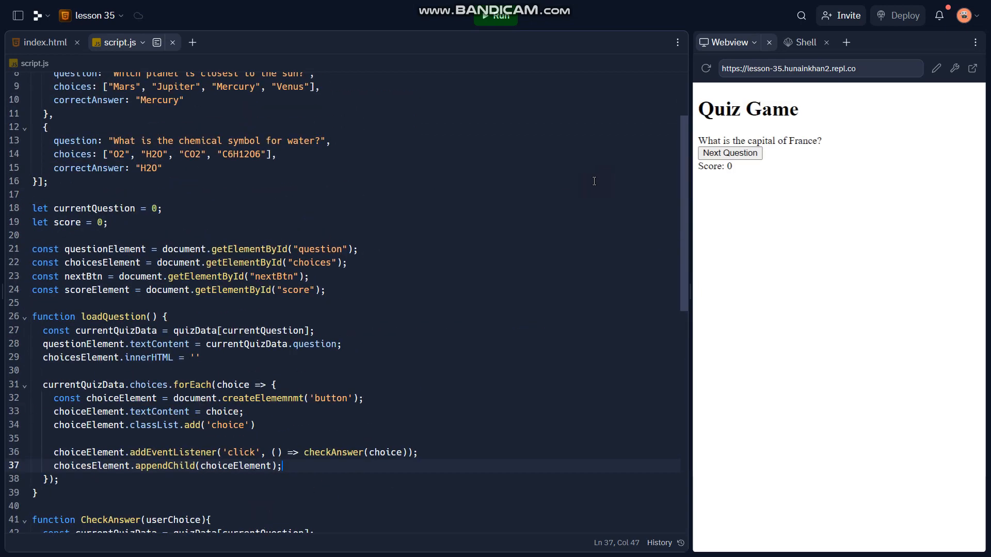
{"action": "scroll", "coordinate": [445, 167], "scroll_direction": "up", "scroll_amount": 2}
{"action": "mouse_move", "coordinate": [689, 151]}
{"action": "left_mouse_down"}
{"action": "mouse_move", "coordinate": [462, 167]}
{"action": "mouse_move", "coordinate": [644, 159]}
{"action": "left_mouse_up"}
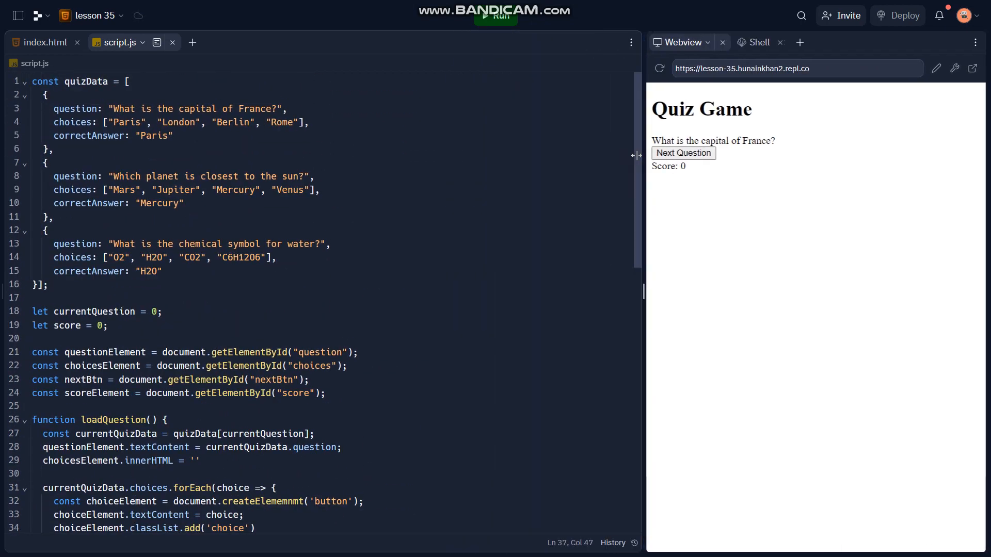
{"action": "left_click", "coordinate": [738, 140]}
{"action": "scroll", "coordinate": [92, 143], "scroll_direction": "down", "scroll_amount": 5}
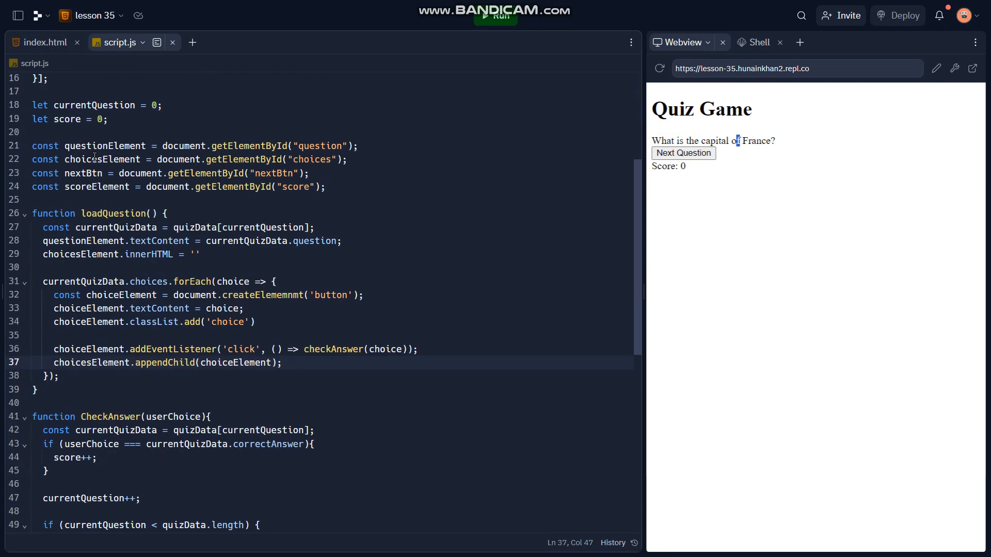
{"action": "scroll", "coordinate": [94, 157], "scroll_direction": "down", "scroll_amount": 2}
{"action": "scroll", "coordinate": [139, 170], "scroll_direction": "down", "scroll_amount": 5}
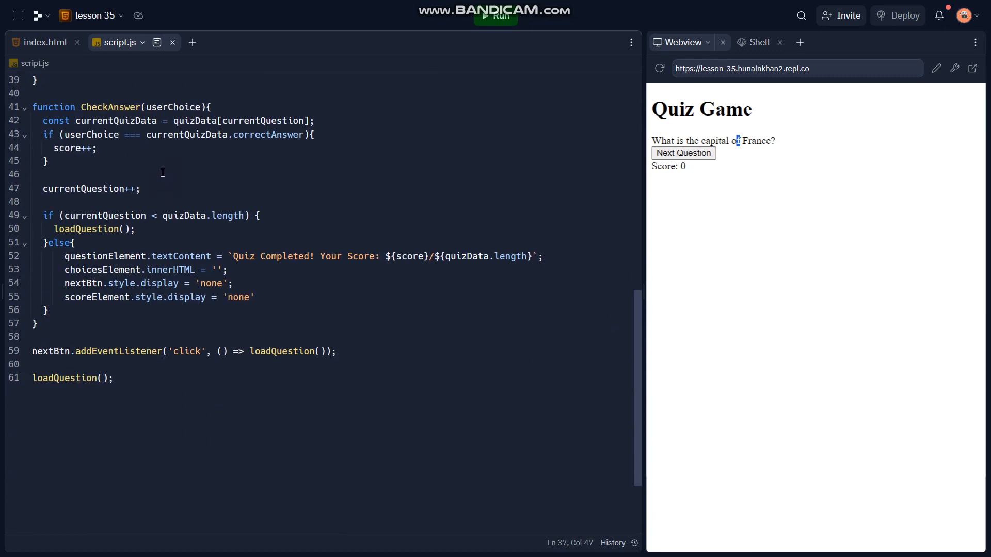
{"action": "scroll", "coordinate": [163, 172], "scroll_direction": "up", "scroll_amount": 10}
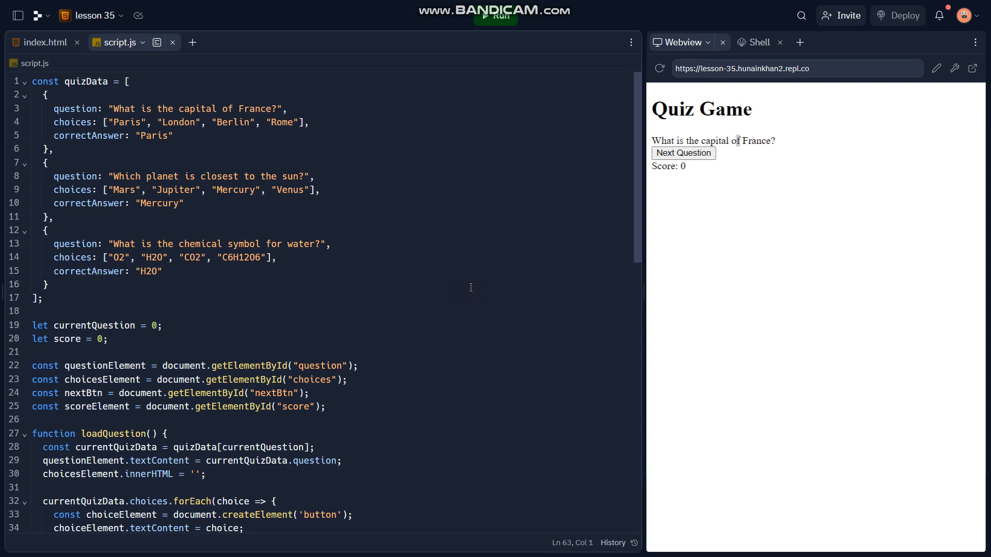
{"action": "scroll", "coordinate": [470, 287], "scroll_direction": "down", "scroll_amount": 1}
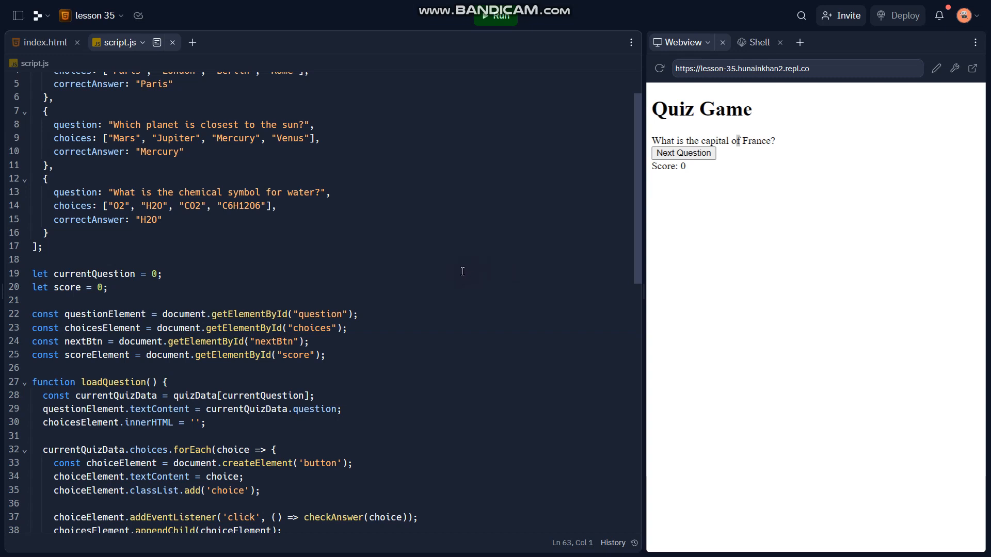
{"action": "scroll", "coordinate": [449, 275], "scroll_direction": "down", "scroll_amount": 1}
{"action": "scroll", "coordinate": [447, 274], "scroll_direction": "down", "scroll_amount": 3}
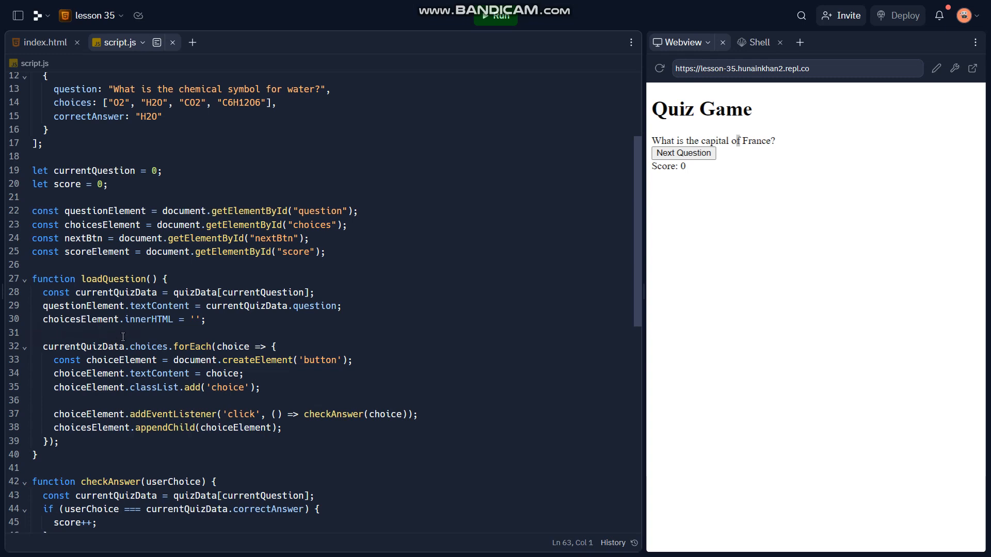
{"action": "scroll", "coordinate": [162, 210], "scroll_direction": "down", "scroll_amount": 3}
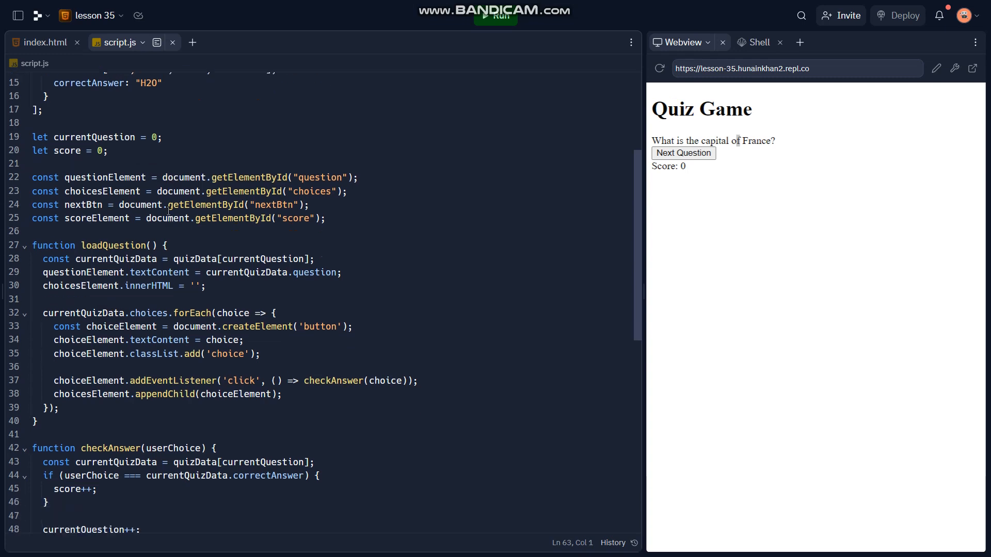
{"action": "scroll", "coordinate": [167, 210], "scroll_direction": "down", "scroll_amount": 1}
{"action": "scroll", "coordinate": [171, 211], "scroll_direction": "down", "scroll_amount": 4}
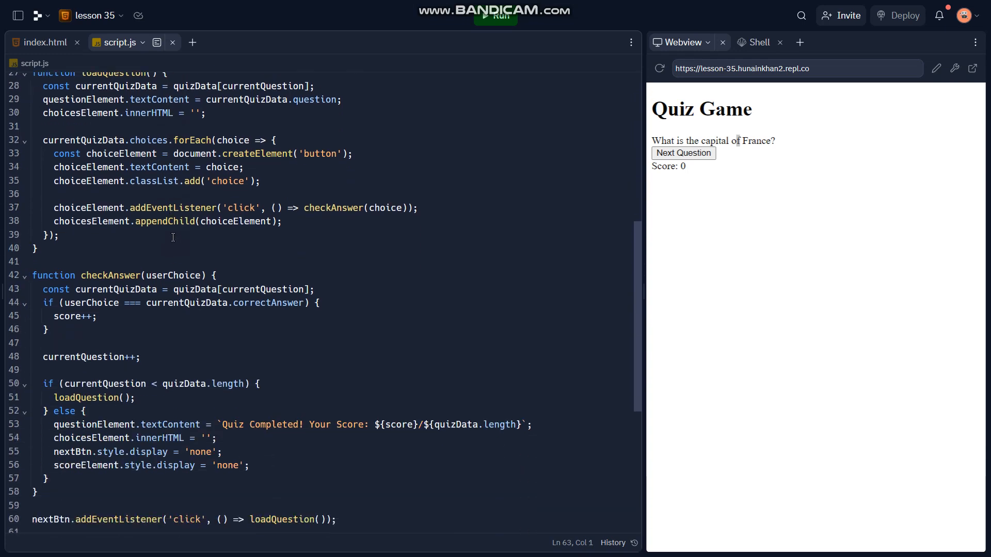
{"action": "scroll", "coordinate": [172, 236], "scroll_direction": "down", "scroll_amount": 3}
{"action": "scroll", "coordinate": [178, 230], "scroll_direction": "down", "scroll_amount": 3}
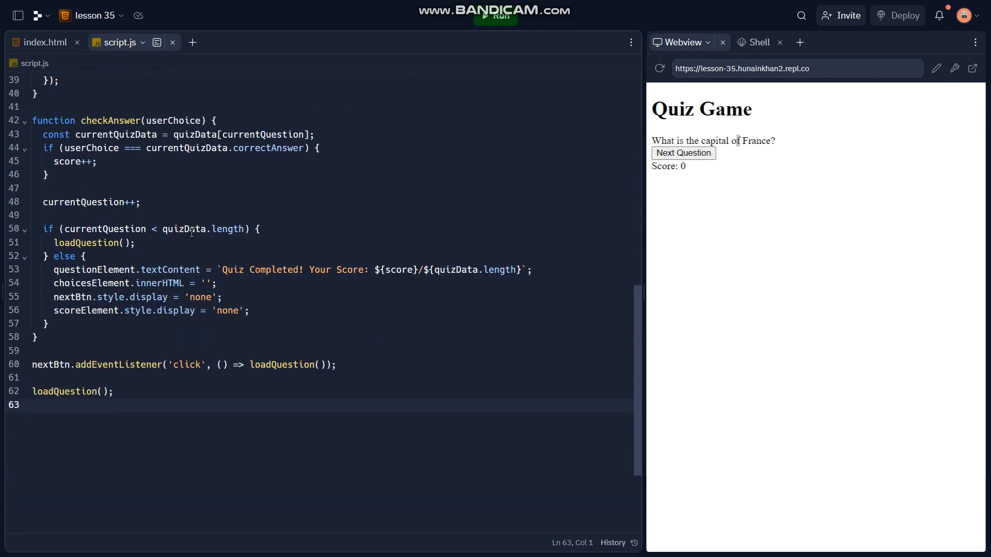
{"action": "scroll", "coordinate": [191, 233], "scroll_direction": "up", "scroll_amount": 3}
{"action": "scroll", "coordinate": [201, 237], "scroll_direction": "up", "scroll_amount": 10}
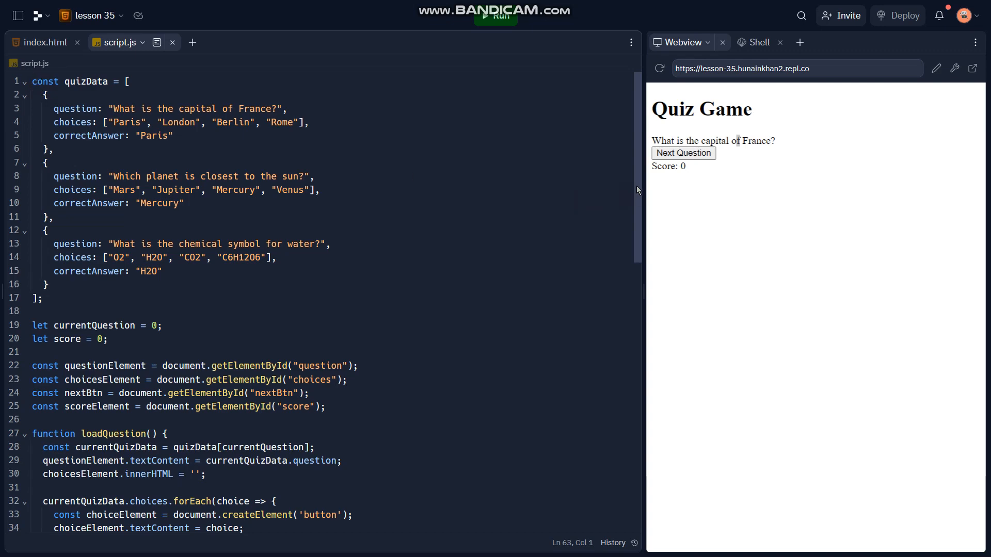
{"action": "left_click_drag", "start_coordinate": [637, 186], "coordinate": [576, 334]}
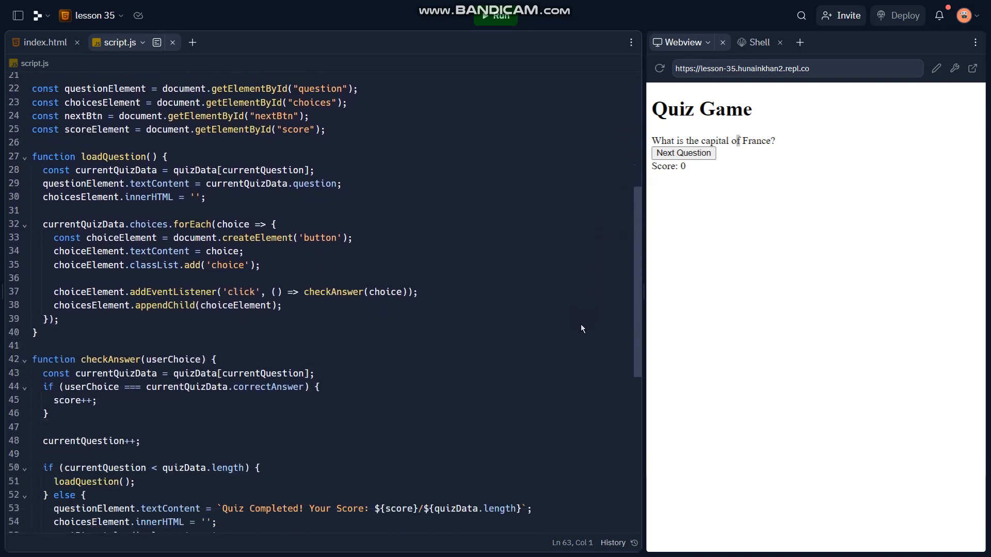
{"action": "scroll", "coordinate": [557, 369], "scroll_direction": "up", "scroll_amount": 5}
{"action": "scroll", "coordinate": [588, 402], "scroll_direction": "down", "scroll_amount": 10}
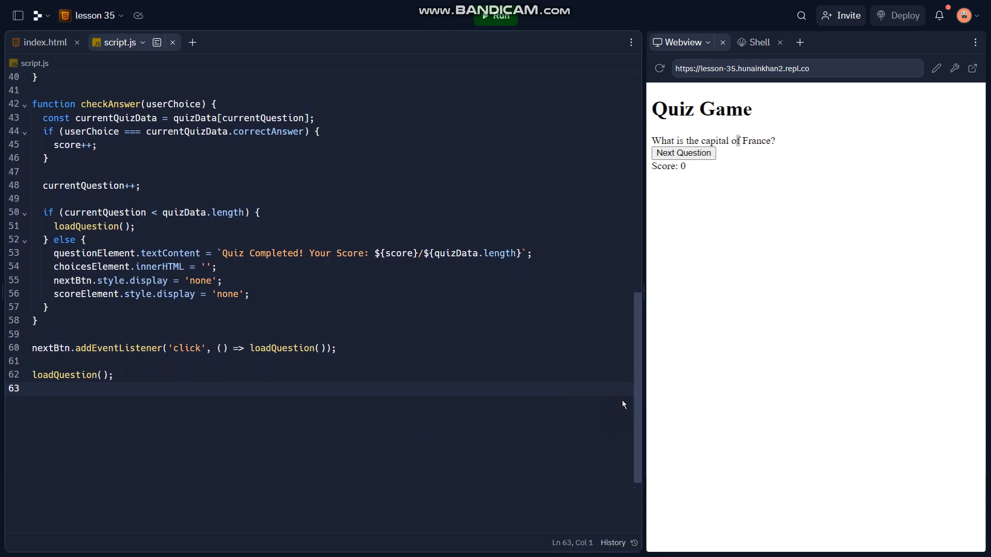
{"action": "scroll", "coordinate": [623, 379], "scroll_direction": "up", "scroll_amount": 3}
{"action": "scroll", "coordinate": [625, 356], "scroll_direction": "up", "scroll_amount": 1}
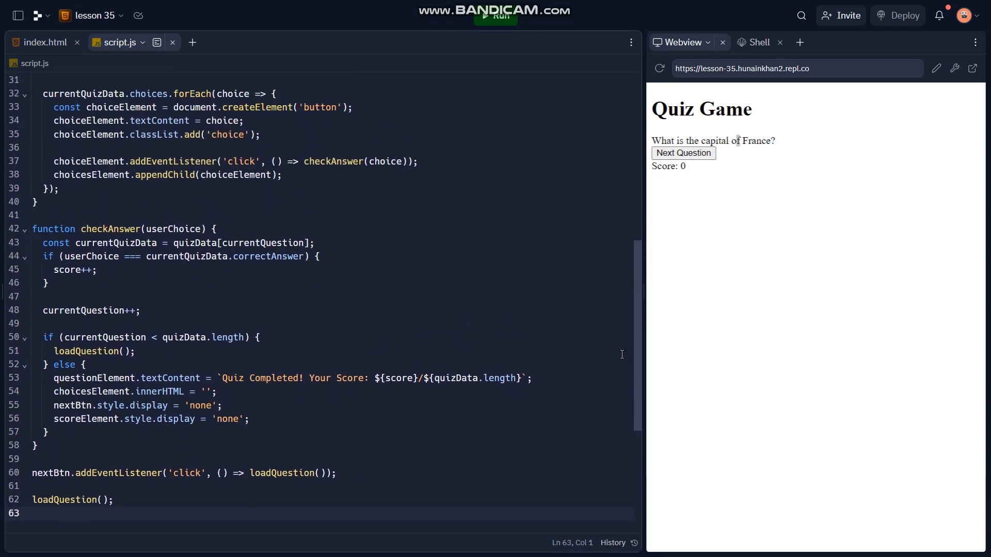
Step: Glance at index.html, return to script.js and rerun the quiz to show the four answer buttons
{"action": "left_click", "coordinate": [377, 215]}
{"action": "left_click", "coordinate": [373, 298]}
{"action": "mouse_move", "coordinate": [45, 42]}
{"action": "left_click", "coordinate": [49, 50]}
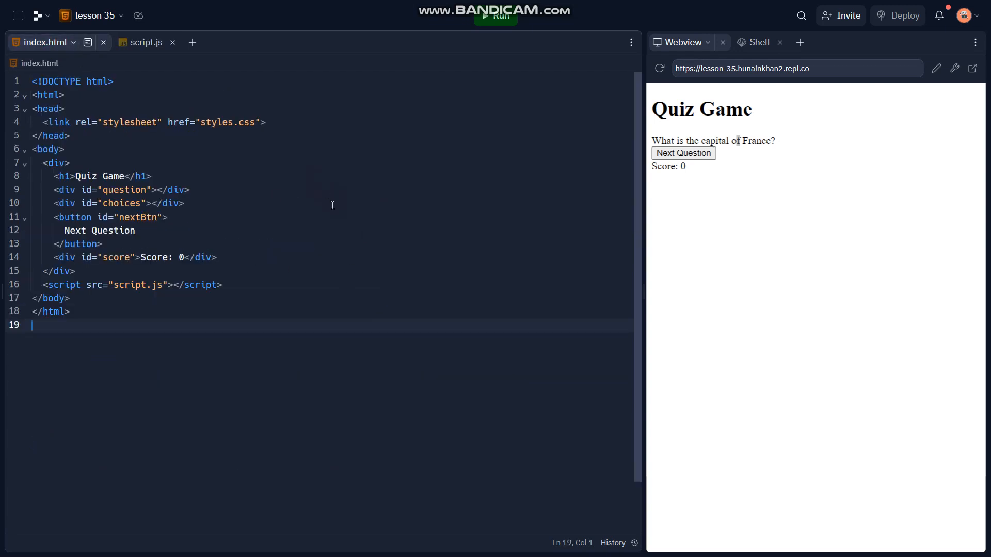
{"action": "left_click", "coordinate": [142, 43]}
{"action": "left_click", "coordinate": [502, 23]}
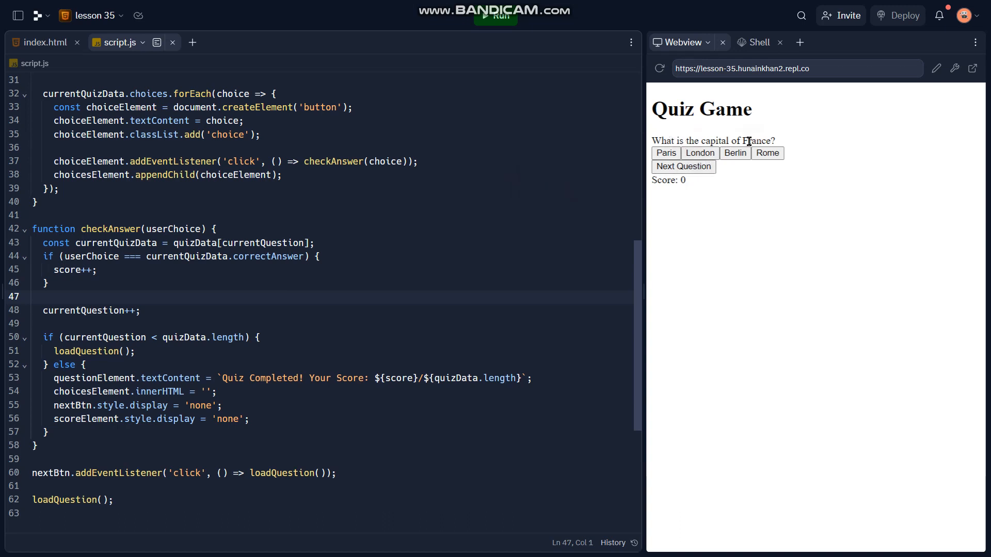
{"action": "left_click", "coordinate": [666, 153]}
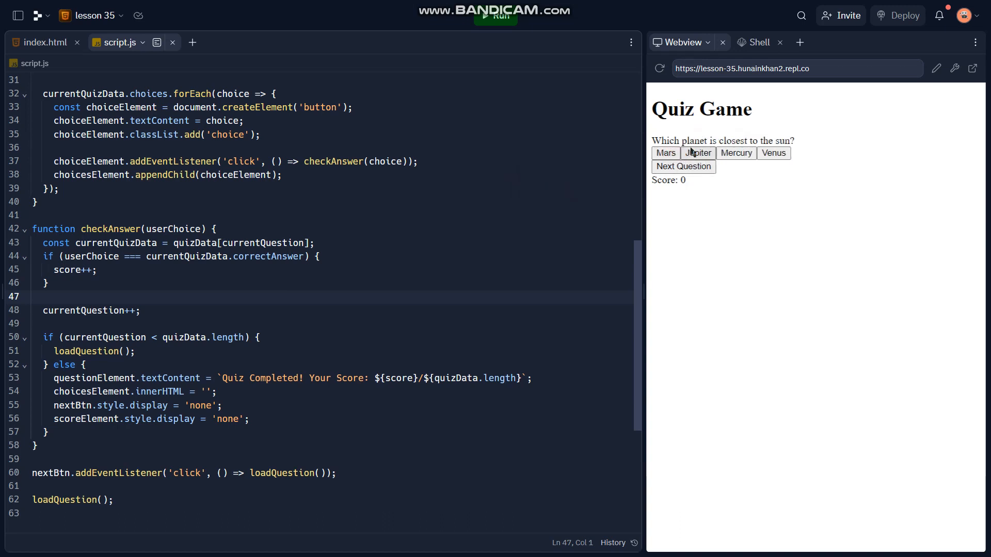
{"action": "left_click", "coordinate": [734, 153]}
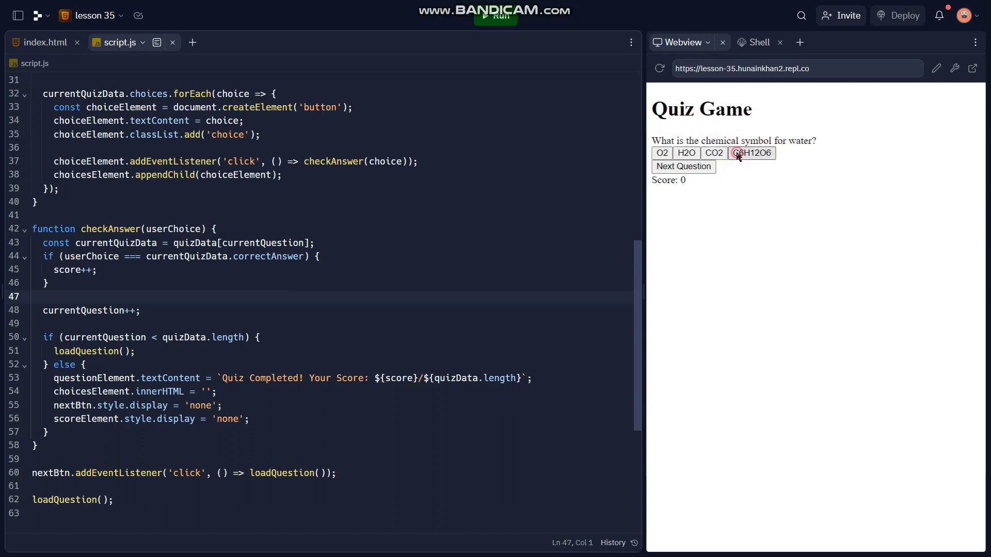
{"action": "left_click", "coordinate": [685, 152]}
{"action": "left_click_drag", "start_coordinate": [771, 142], "coordinate": [796, 151]}
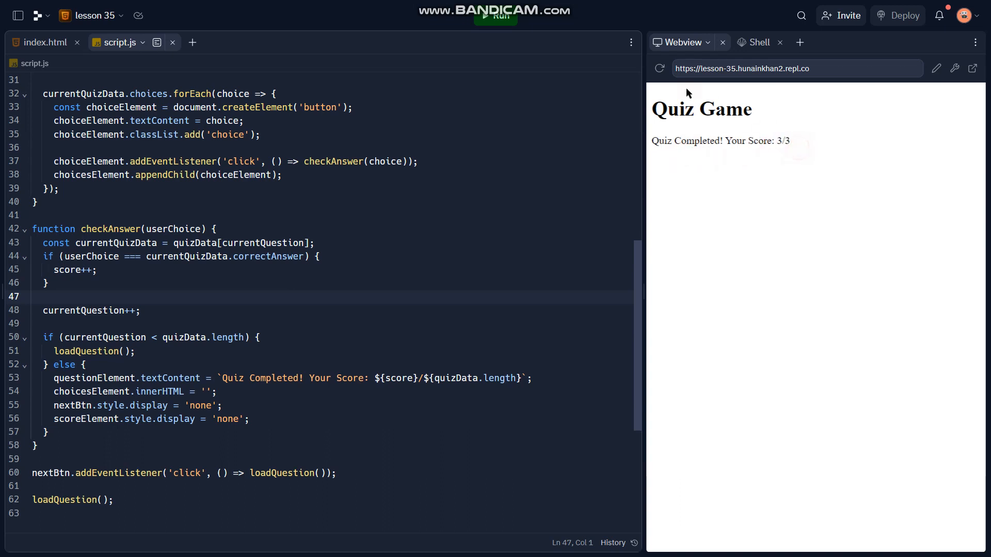
{"action": "key", "text": "ctrl+Return"}
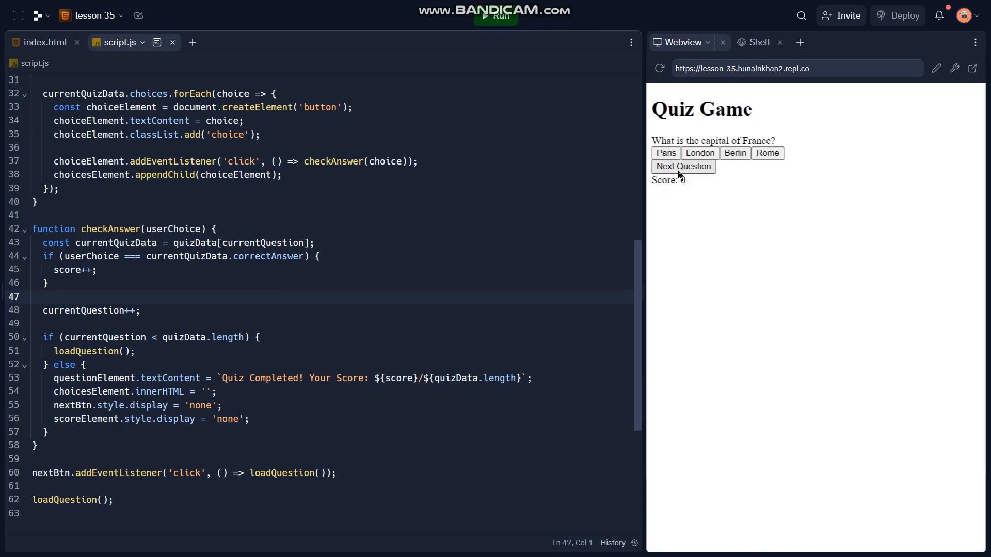
{"action": "left_click", "coordinate": [679, 169]}
{"action": "left_click", "coordinate": [665, 153]}
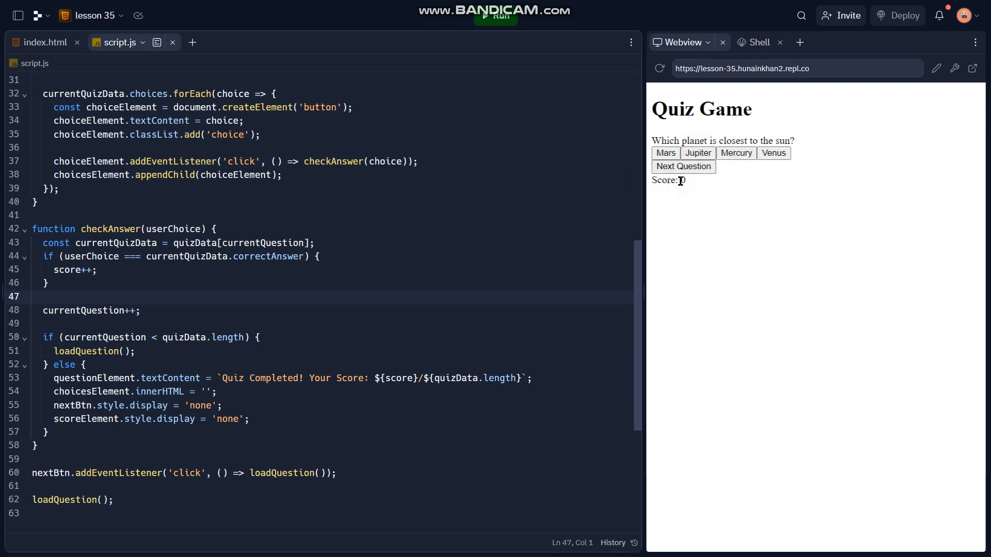
{"action": "double_click", "coordinate": [683, 180]}
{"action": "left_click", "coordinate": [682, 181]}
{"action": "left_click", "coordinate": [729, 154]}
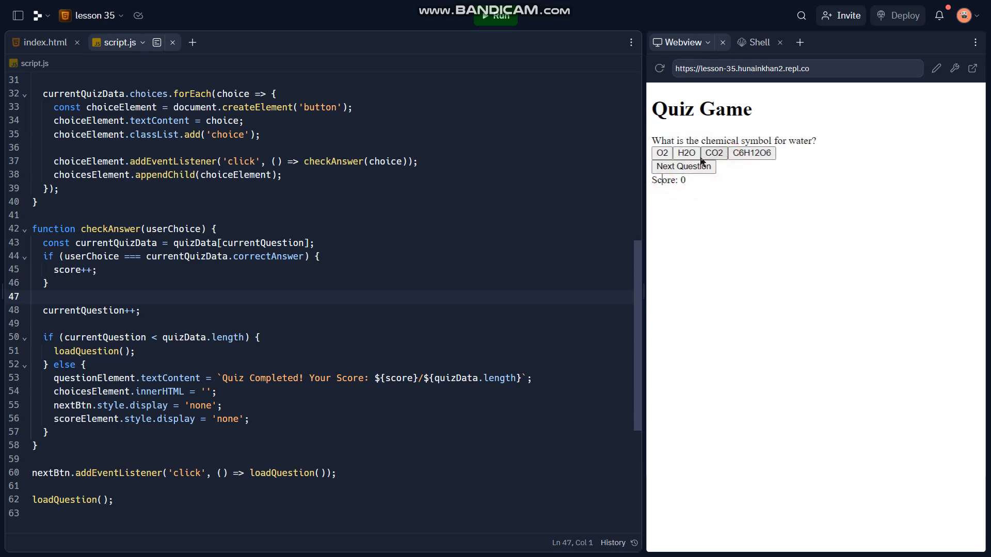
{"action": "left_click", "coordinate": [689, 153]}
{"action": "left_click_drag", "start_coordinate": [818, 140], "coordinate": [752, 137]}
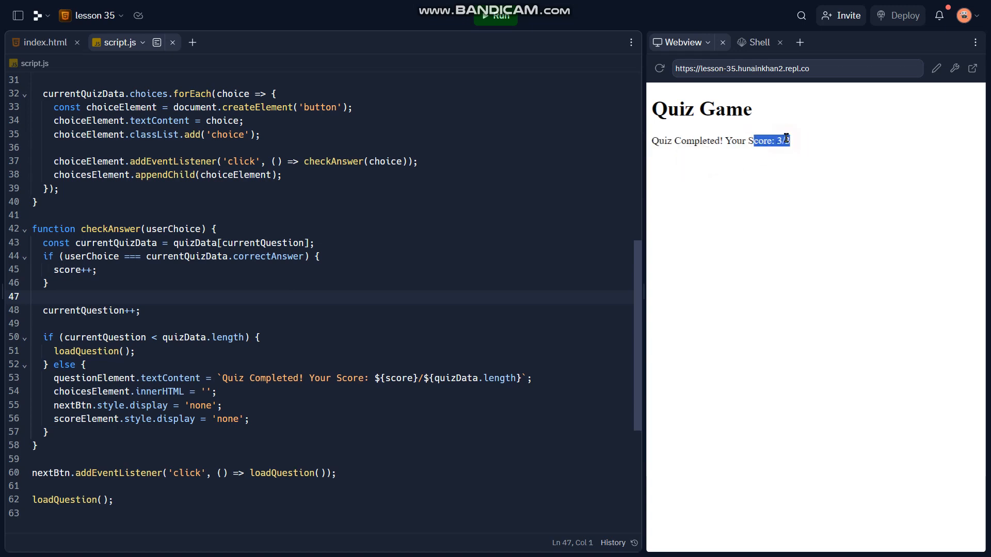
{"action": "left_click", "coordinate": [763, 140]}
{"action": "double_click", "coordinate": [762, 140]}
{"action": "left_click", "coordinate": [830, 141]}
{"action": "left_click", "coordinate": [495, 16]}
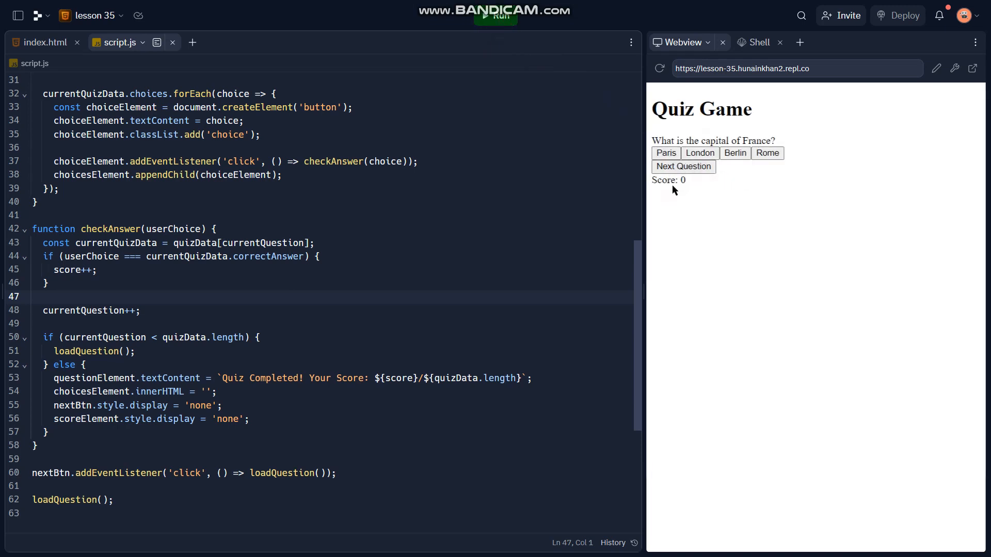
{"action": "left_click", "coordinate": [665, 180]}
{"action": "scroll", "coordinate": [523, 202], "scroll_direction": "up", "scroll_amount": 2}
{"action": "scroll", "coordinate": [523, 201], "scroll_direction": "up", "scroll_amount": 5}
{"action": "scroll", "coordinate": [523, 201], "scroll_direction": "up", "scroll_amount": 1}
{"action": "scroll", "coordinate": [523, 199], "scroll_direction": "down", "scroll_amount": 1}
{"action": "scroll", "coordinate": [517, 199], "scroll_direction": "down", "scroll_amount": 5}
{"action": "scroll", "coordinate": [517, 200], "scroll_direction": "down", "scroll_amount": 5}
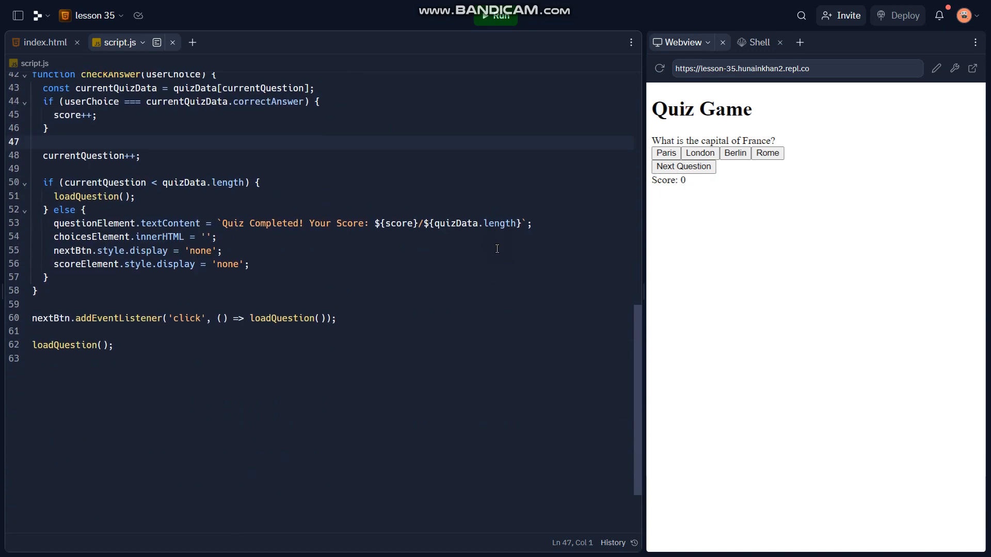